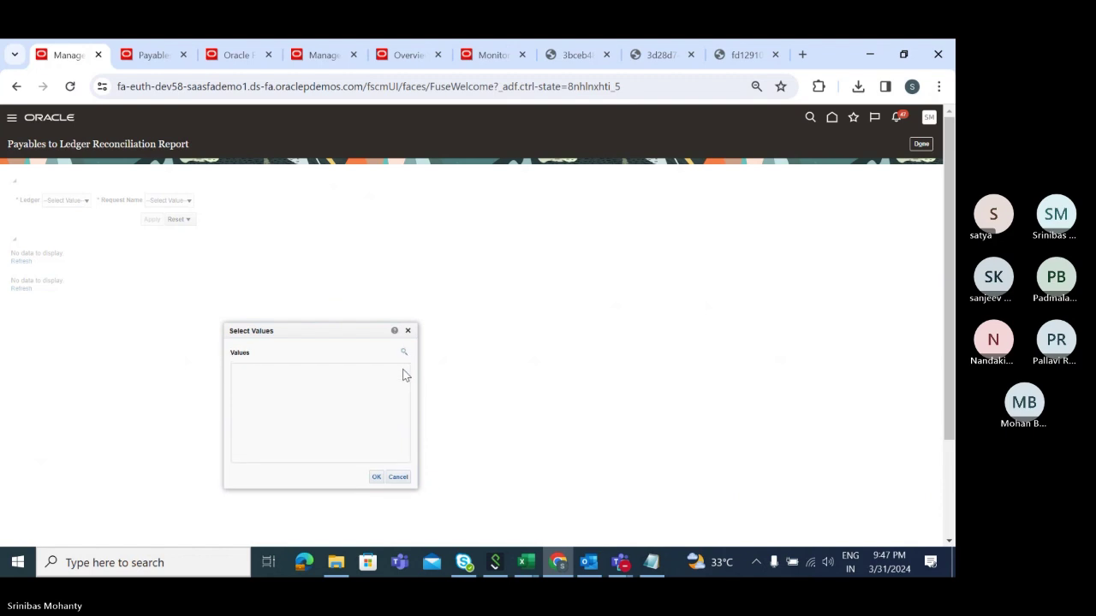
# - Search the report's selectable values for names containing Tata, and close the value search
pyautogui.click(403, 350)
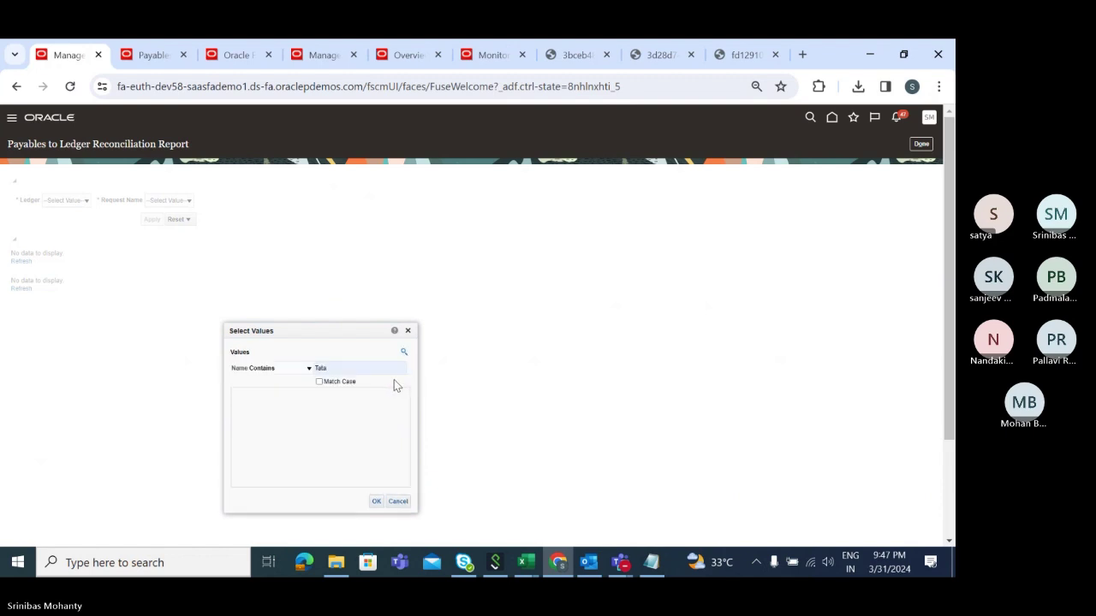
pyautogui.click(347, 369)
pyautogui.click(412, 334)
# - Review the available request names for the Payables to Ledger Reconciliation Report
pyautogui.click(191, 209)
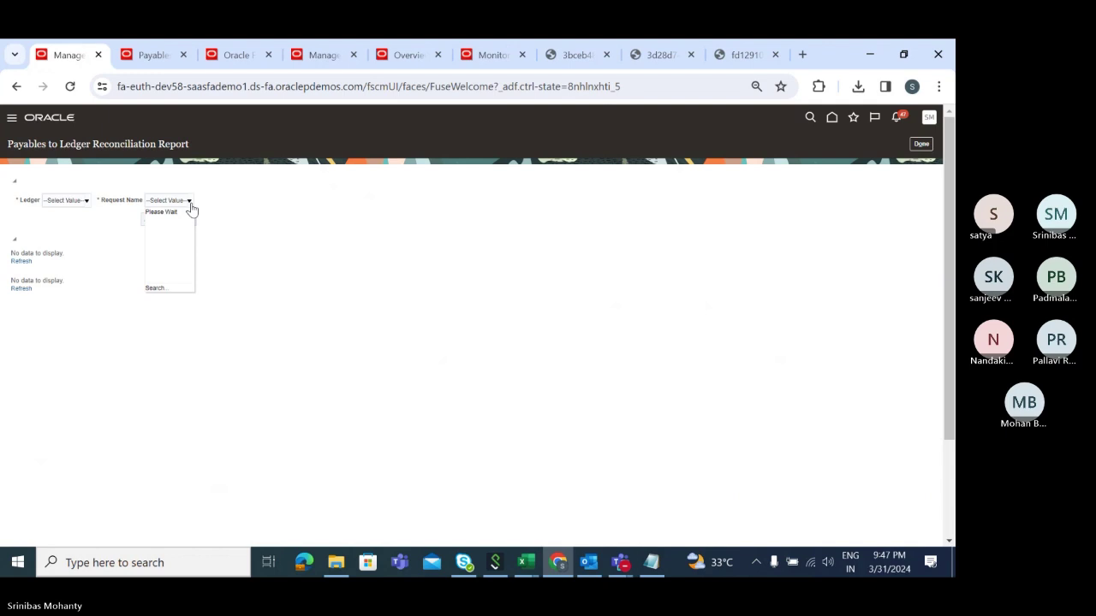
pyautogui.click(263, 238)
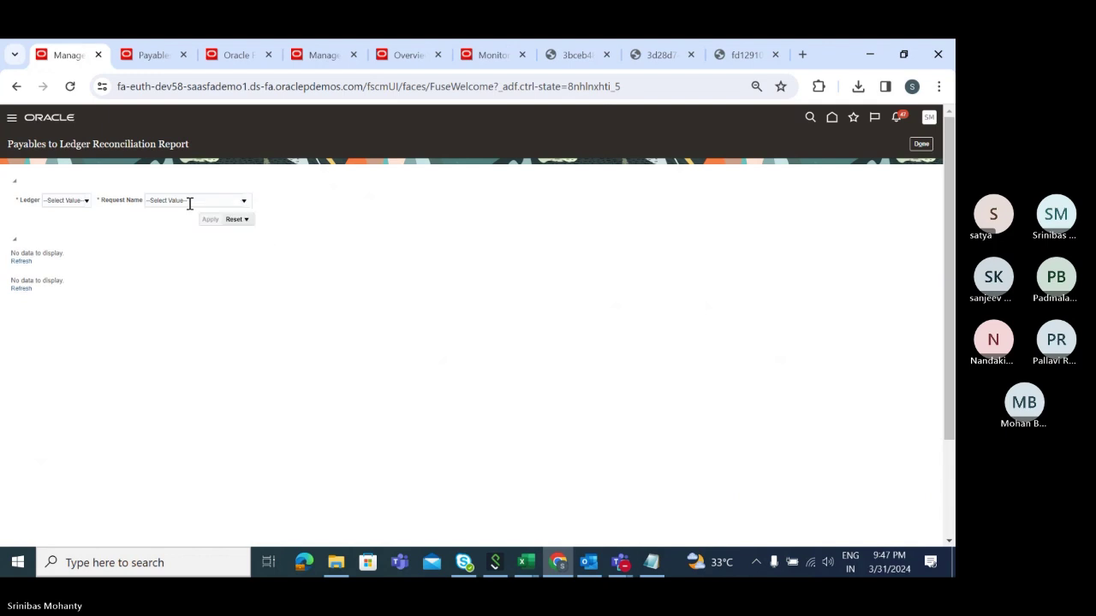
pyautogui.click(243, 204)
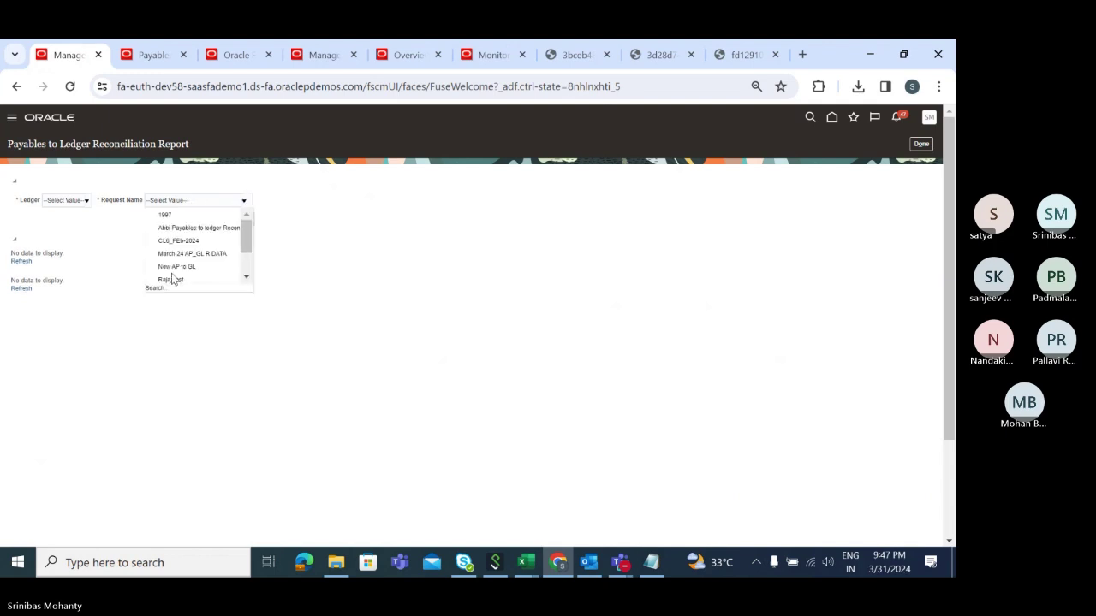
pyautogui.moveTo(104, 206); pyautogui.dragTo(136, 207)
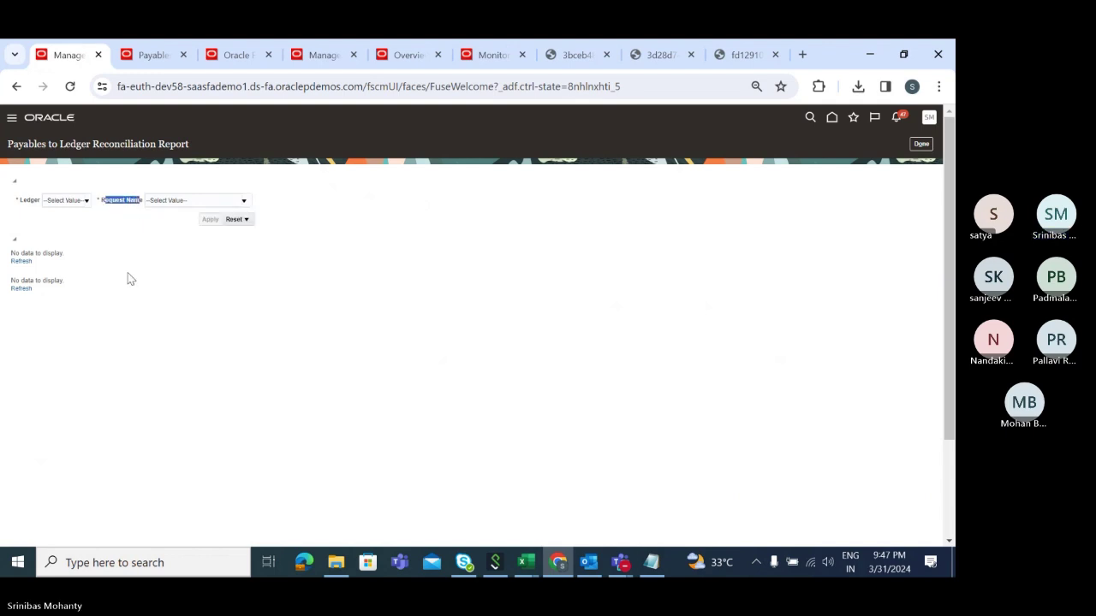
pyautogui.moveTo(10, 145); pyautogui.dragTo(204, 152)
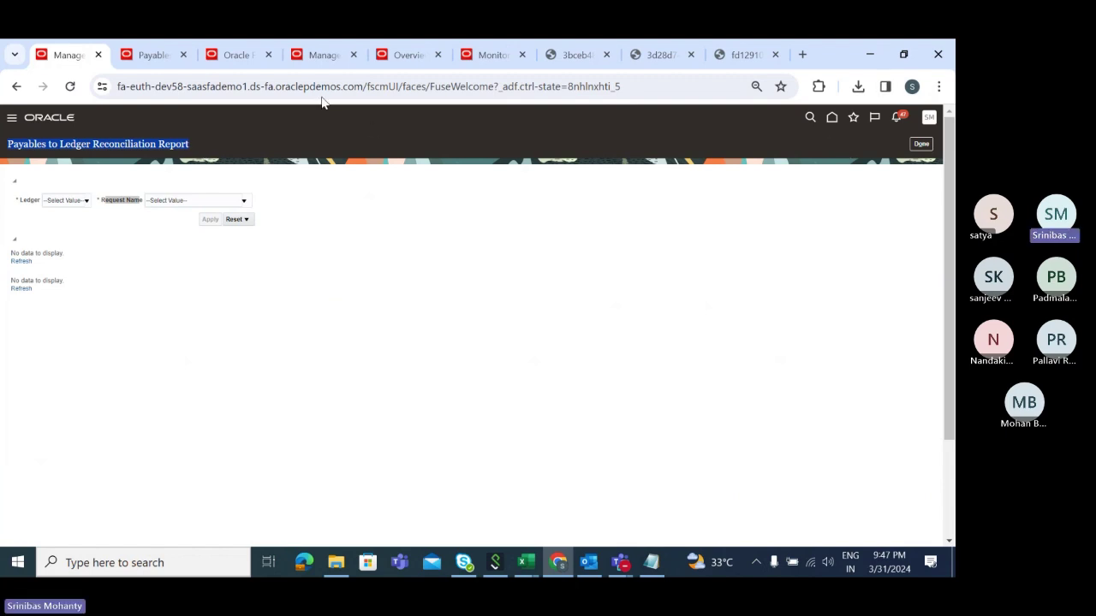
# - Switch to the Manage Invoices browser tab, leave that page, and open Scheduled Processes from the home page's Tools group
pyautogui.click(318, 56)
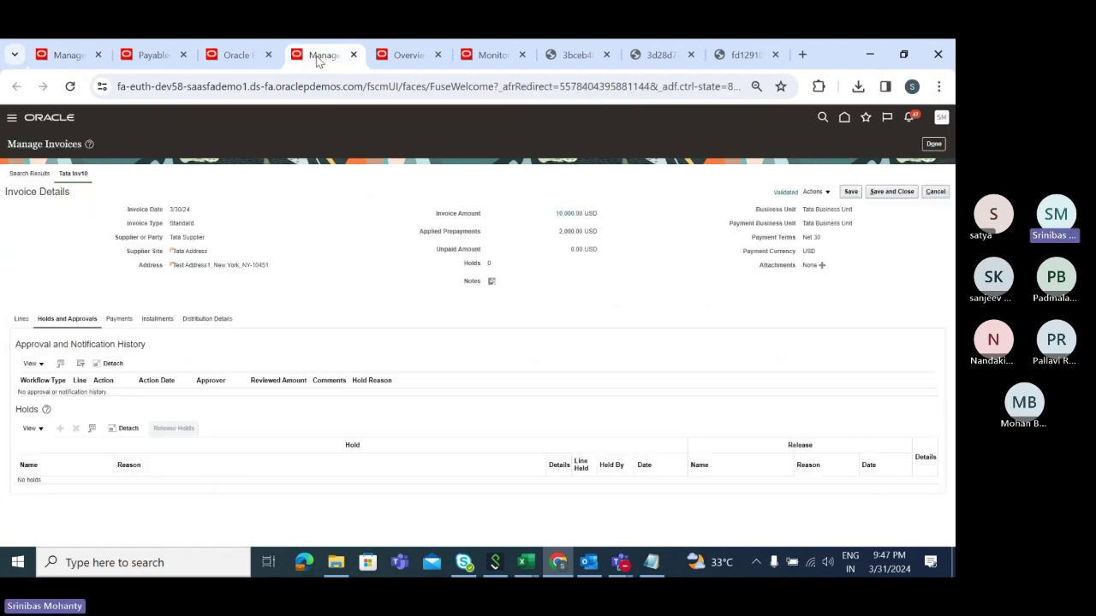
pyautogui.click(933, 144)
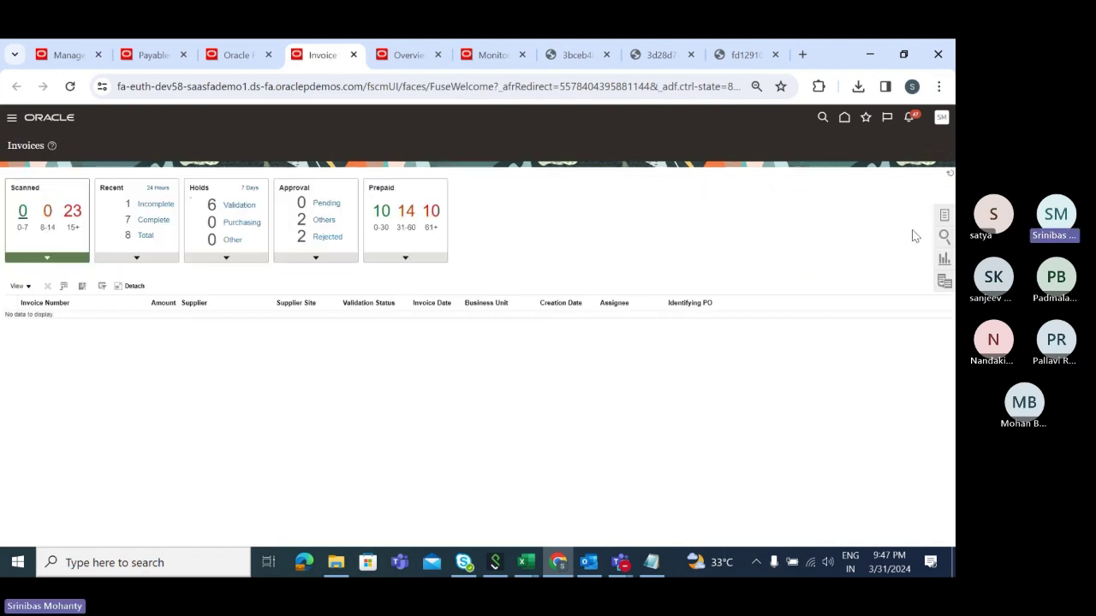
pyautogui.click(845, 118)
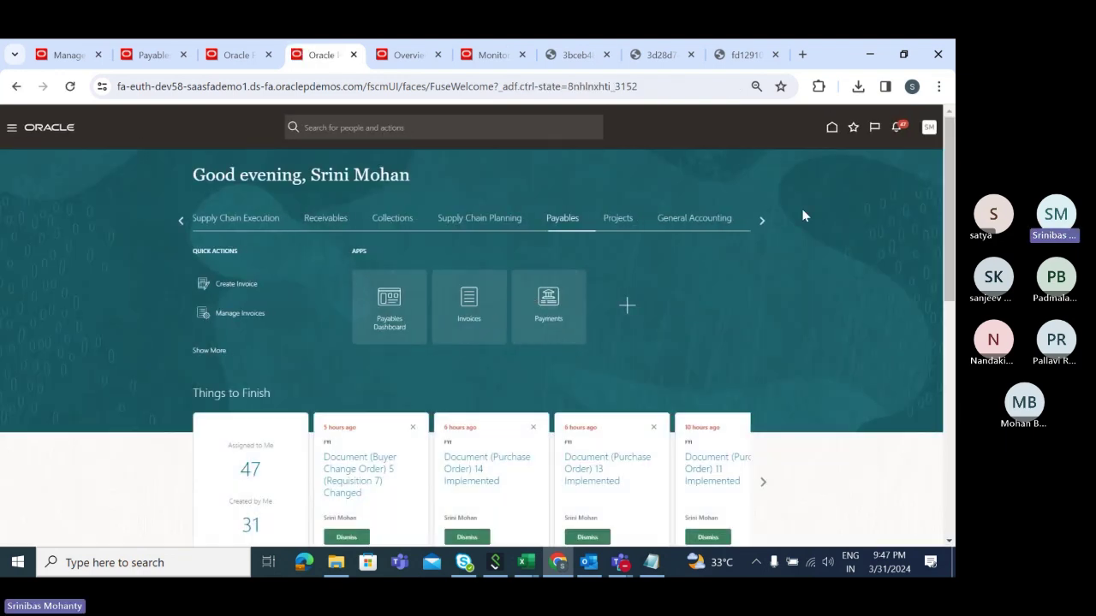
pyautogui.click(760, 224)
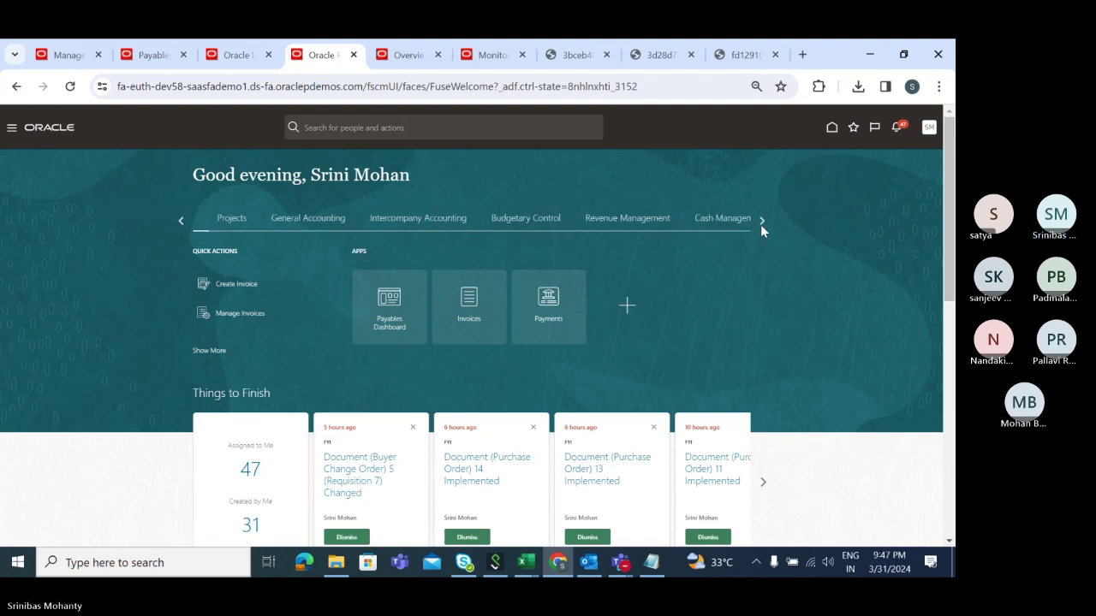
pyautogui.click(760, 224)
pyautogui.click(761, 224)
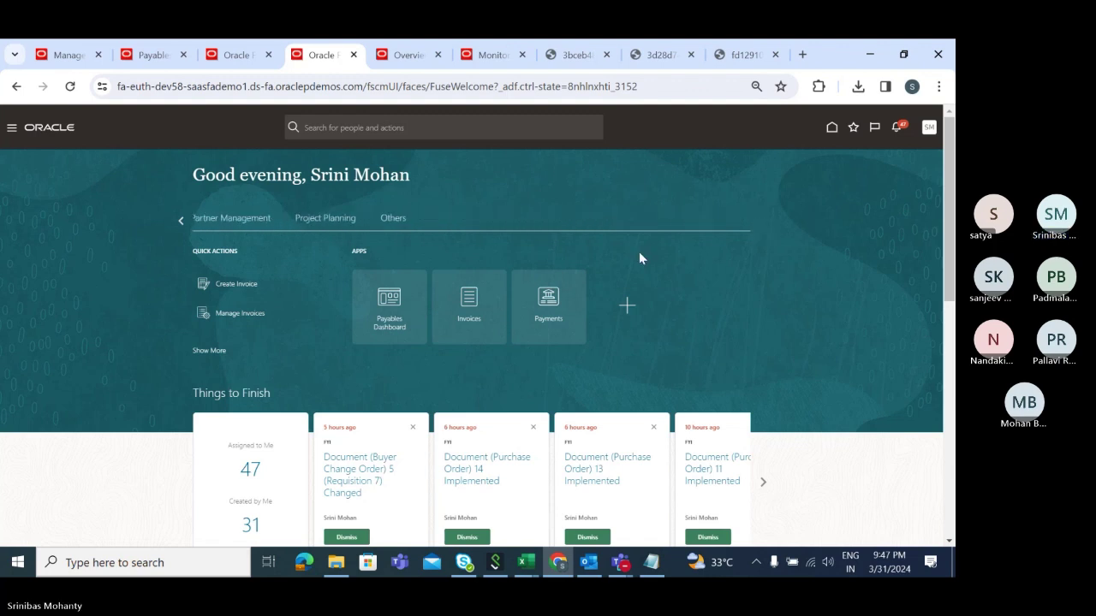
pyautogui.click(180, 222)
pyautogui.click(552, 219)
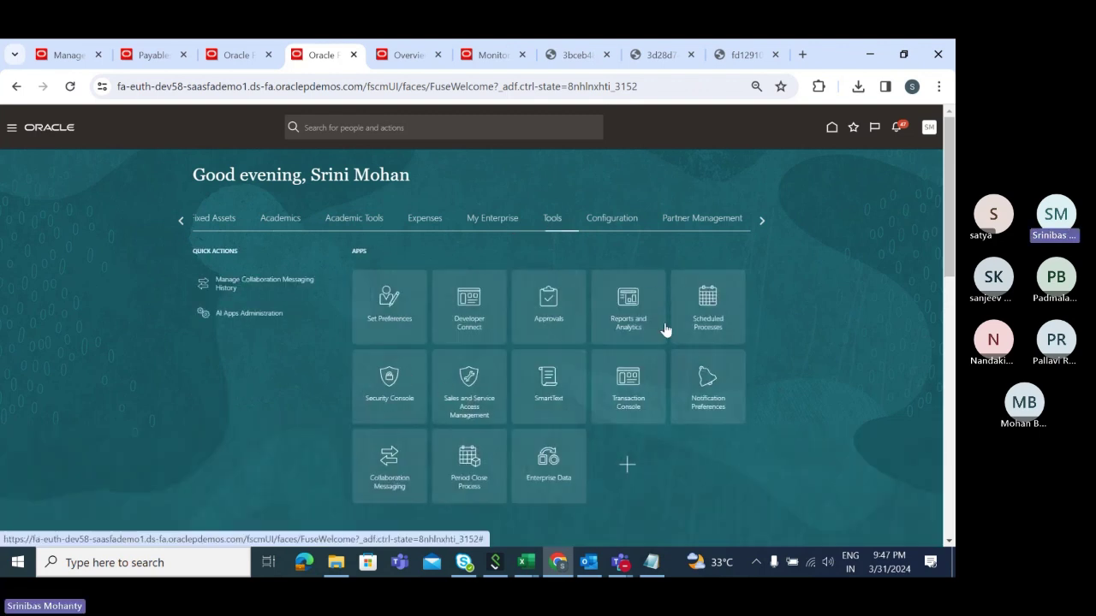
pyautogui.click(716, 319)
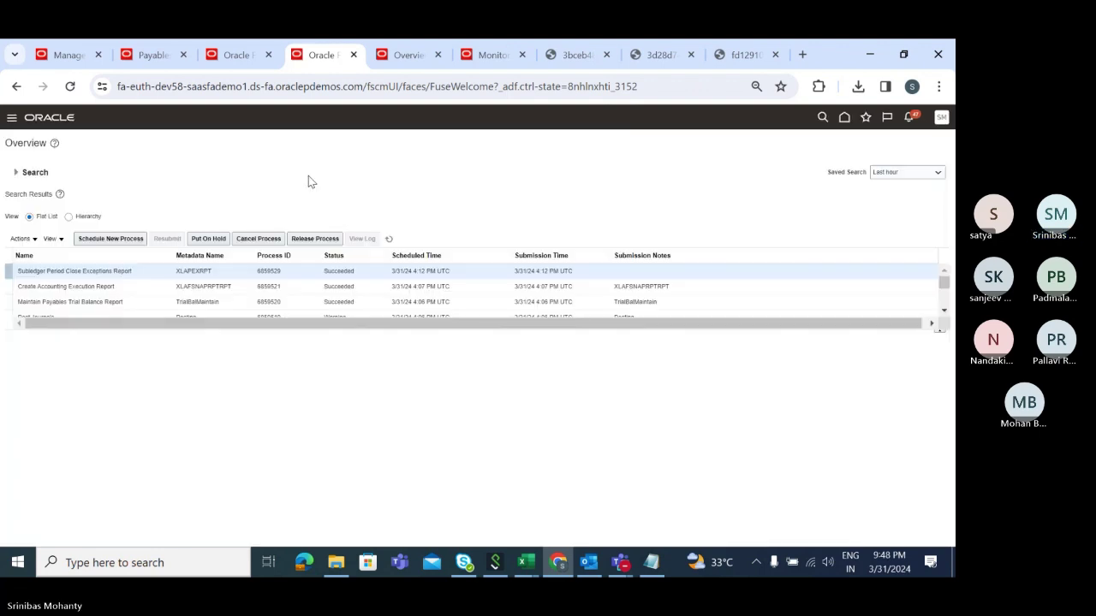
# - Start scheduling a new process and search the process names for %Payable%GL%
pyautogui.click(110, 238)
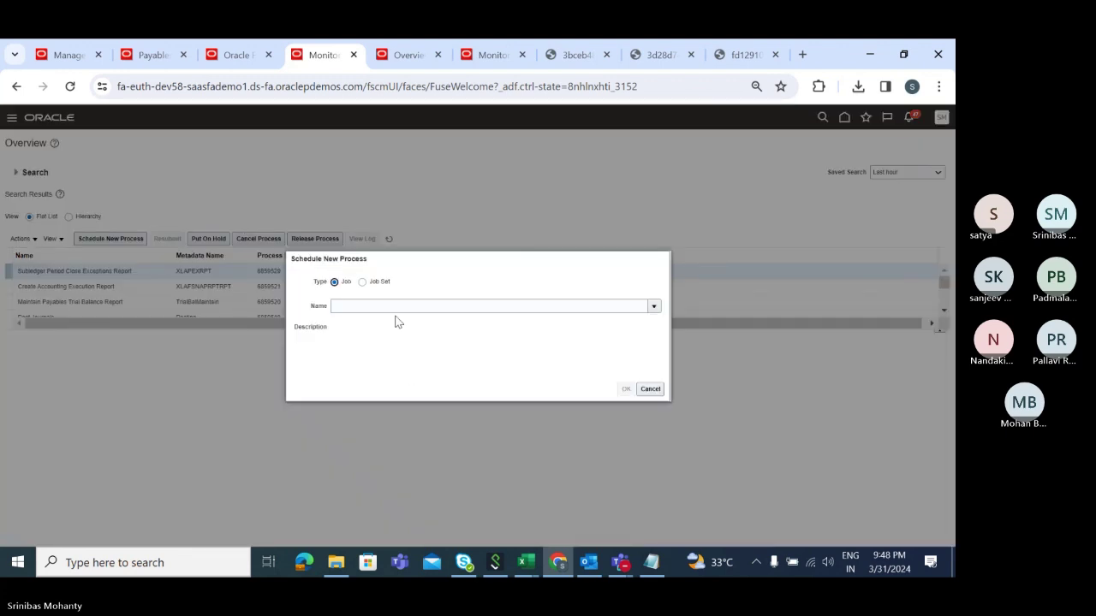
pyautogui.click(394, 307)
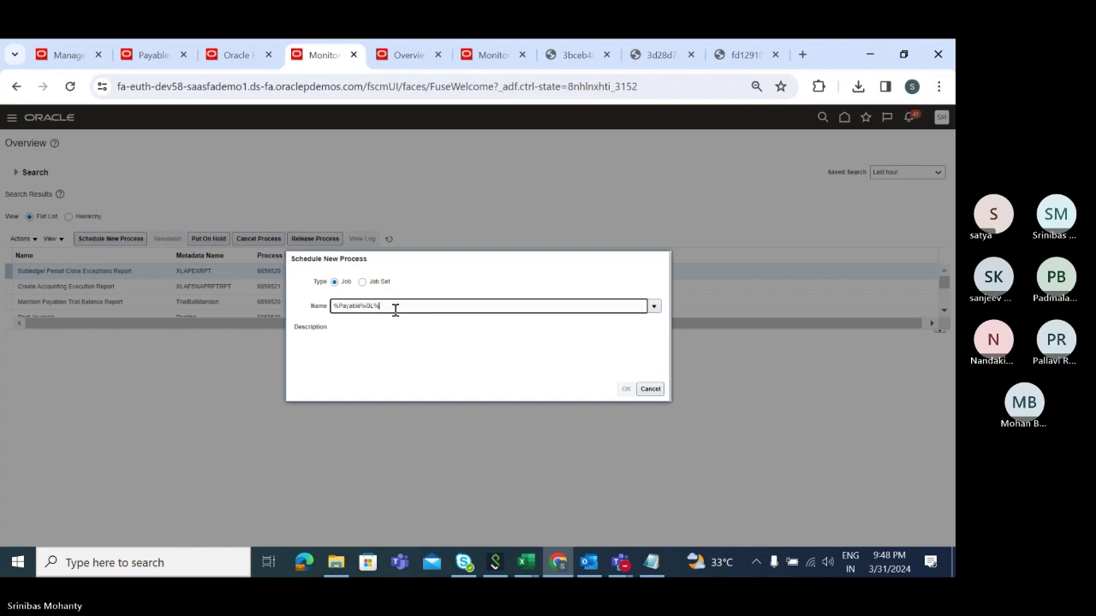
pyautogui.press('Tab')
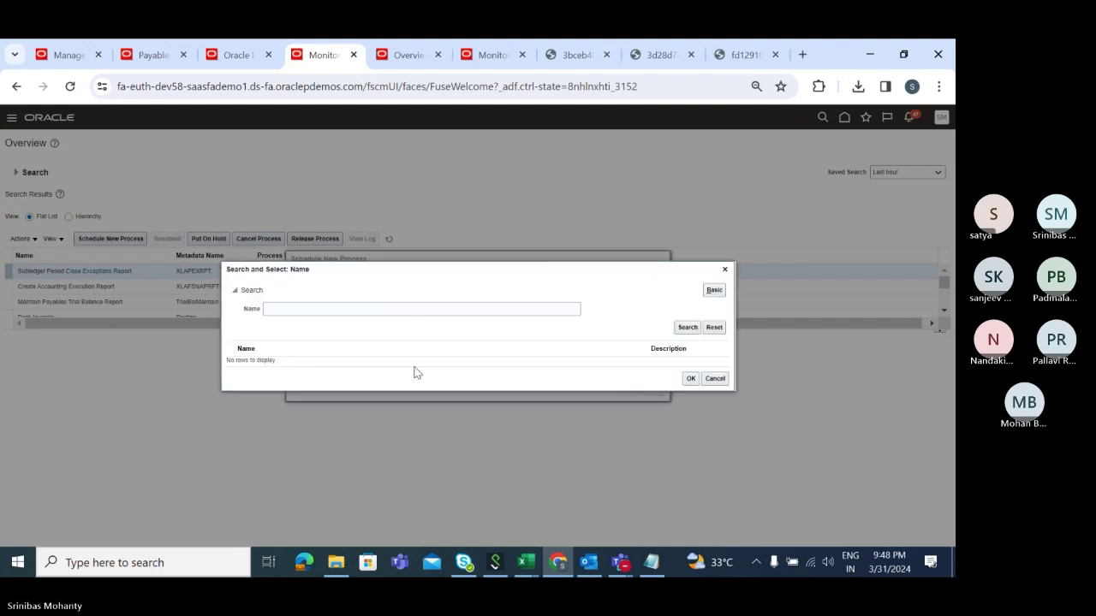
pyautogui.click(277, 312)
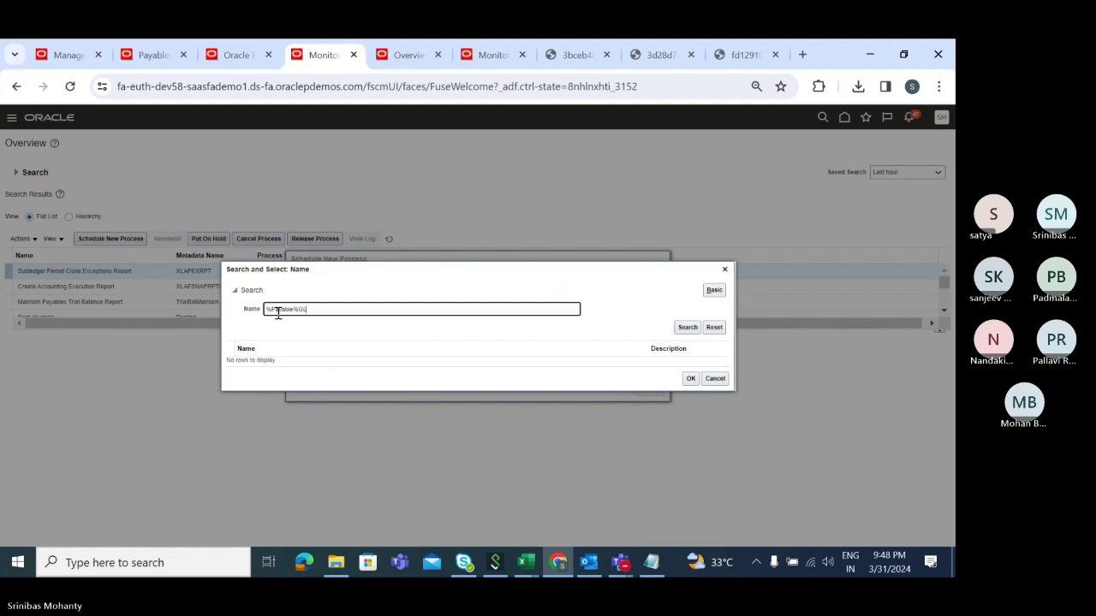
pyautogui.click(687, 327)
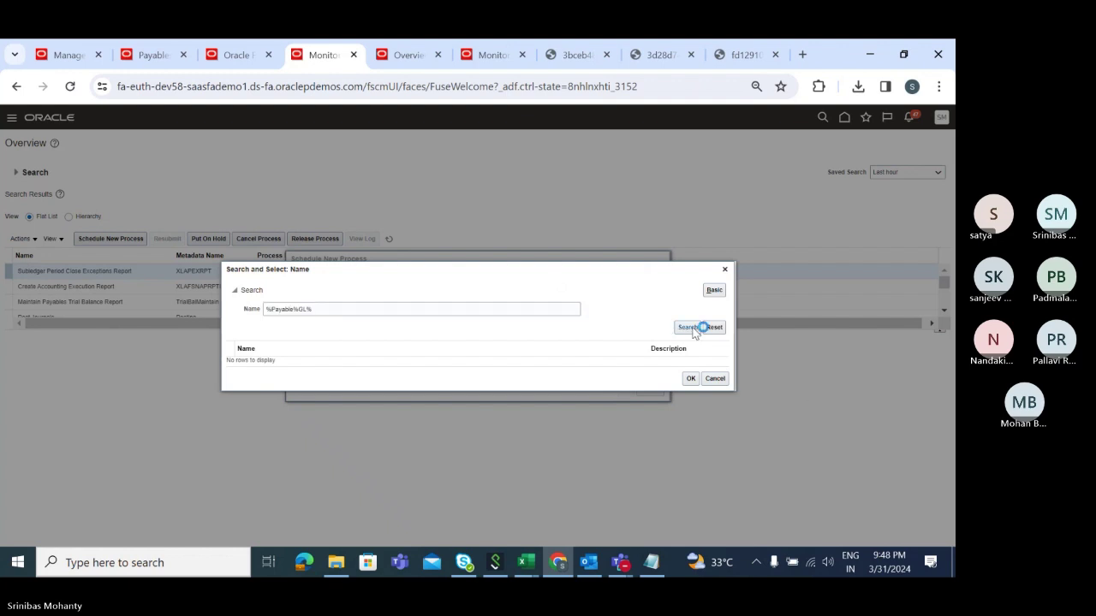
# - Search the process names for %Reconcil% and choose Prepare Payables to General Ledger Reconciliation
pyautogui.click(365, 310)
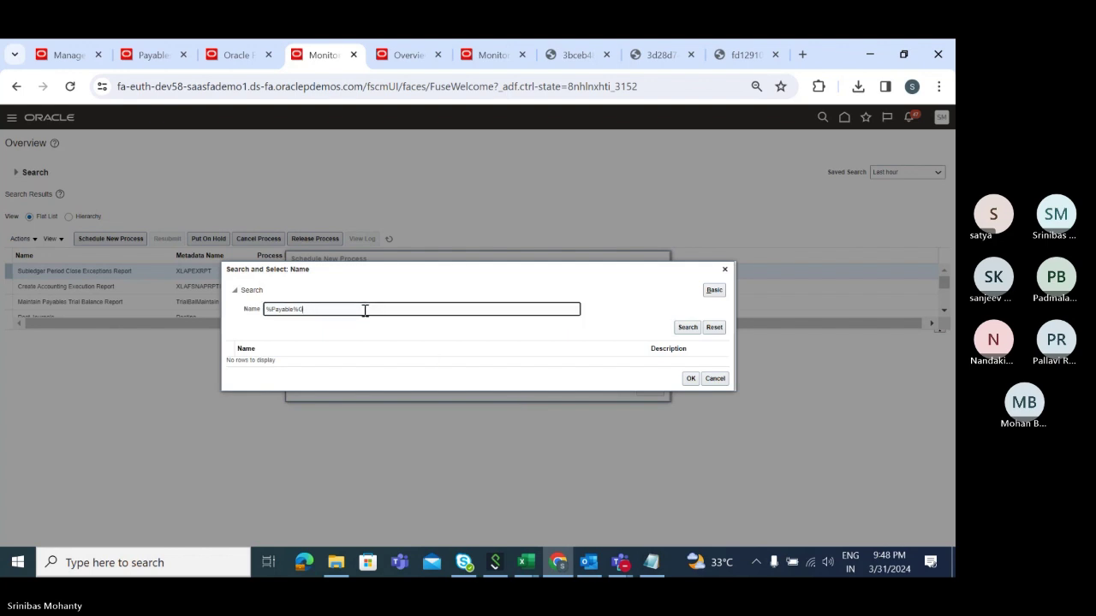
pyautogui.press('BackSpace')
pyautogui.press('BackSpace')
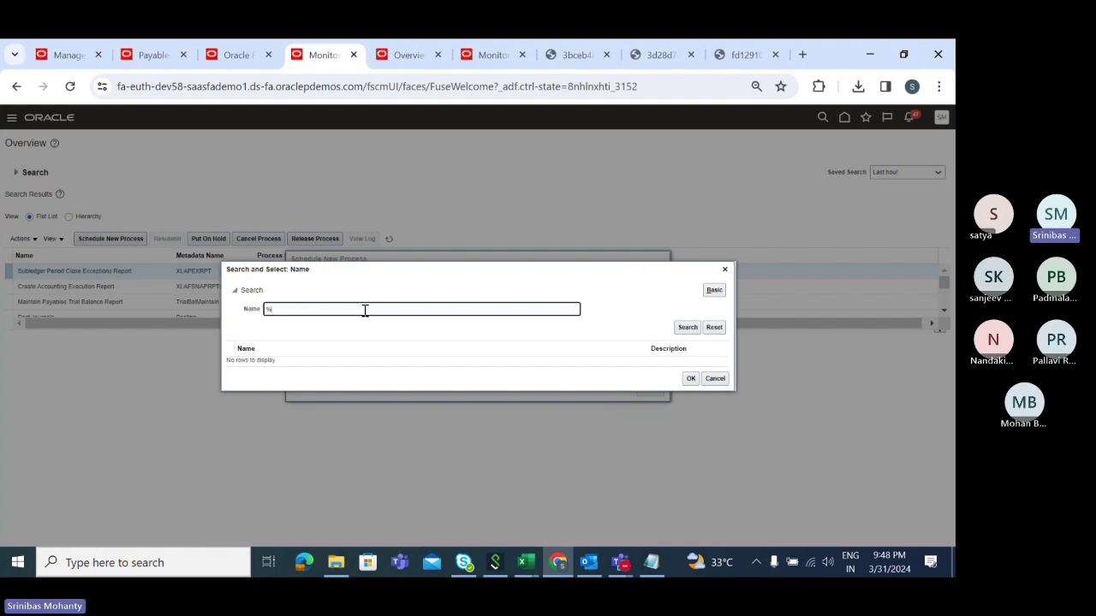
pyautogui.write('Reconci%')
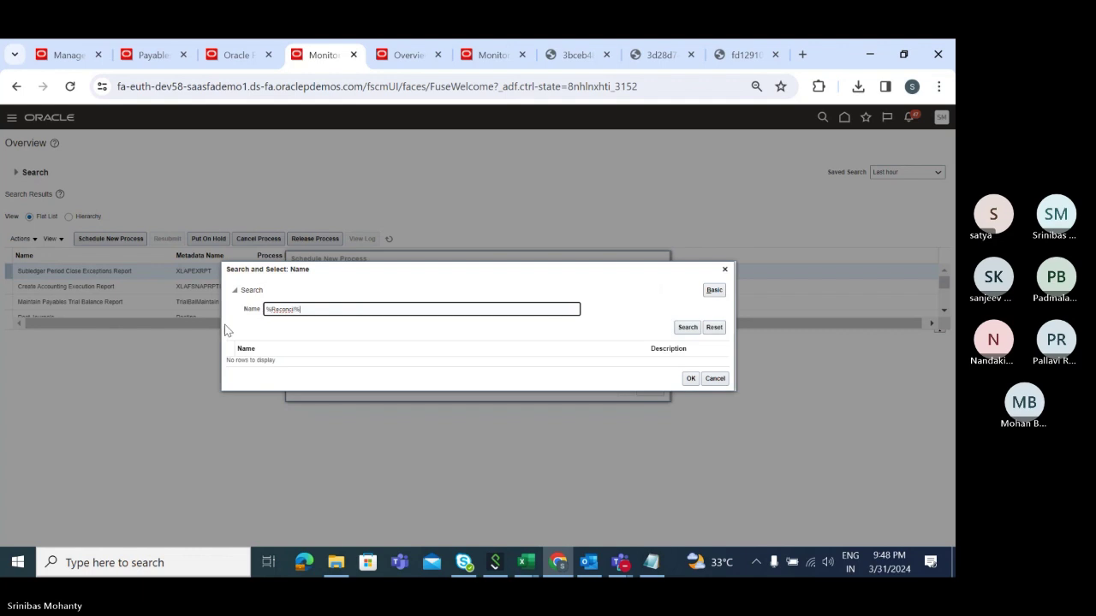
pyautogui.click(691, 332)
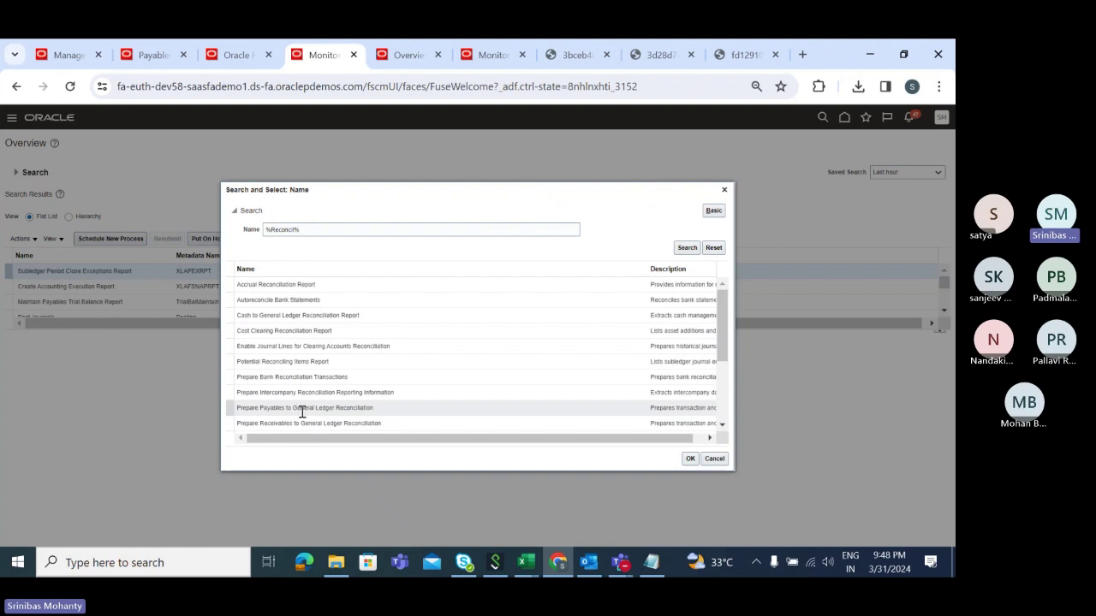
pyautogui.click(368, 409)
pyautogui.click(695, 460)
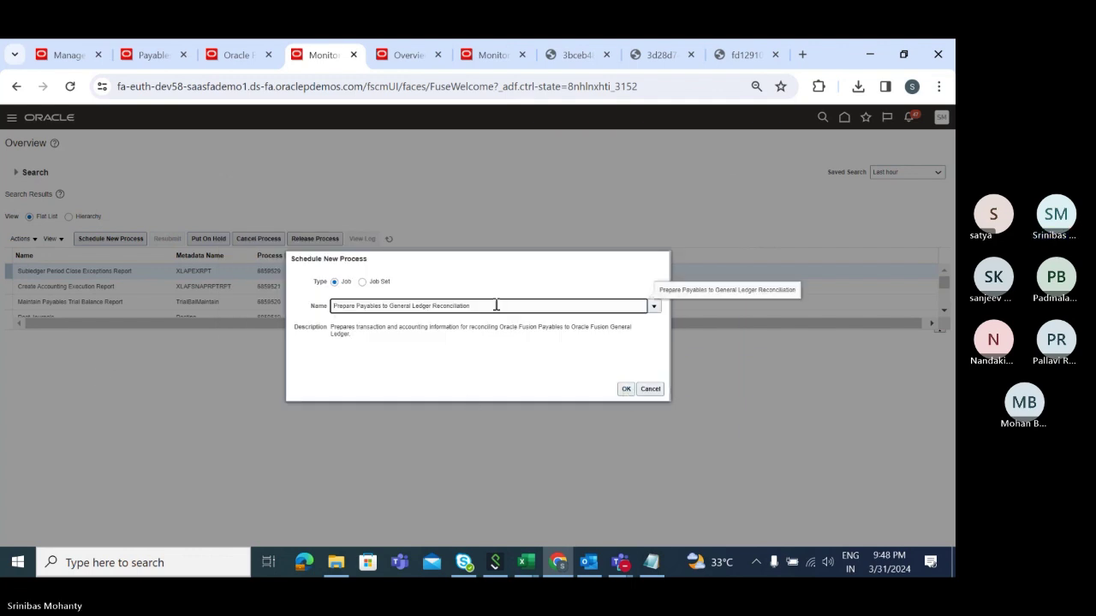
# - Copy the selected process name into cell A218 of the AP sheet in the Finance training Excel workbook
pyautogui.hotkey('ctrl', 'a')
pyautogui.hotkey('ctrl', 'c')
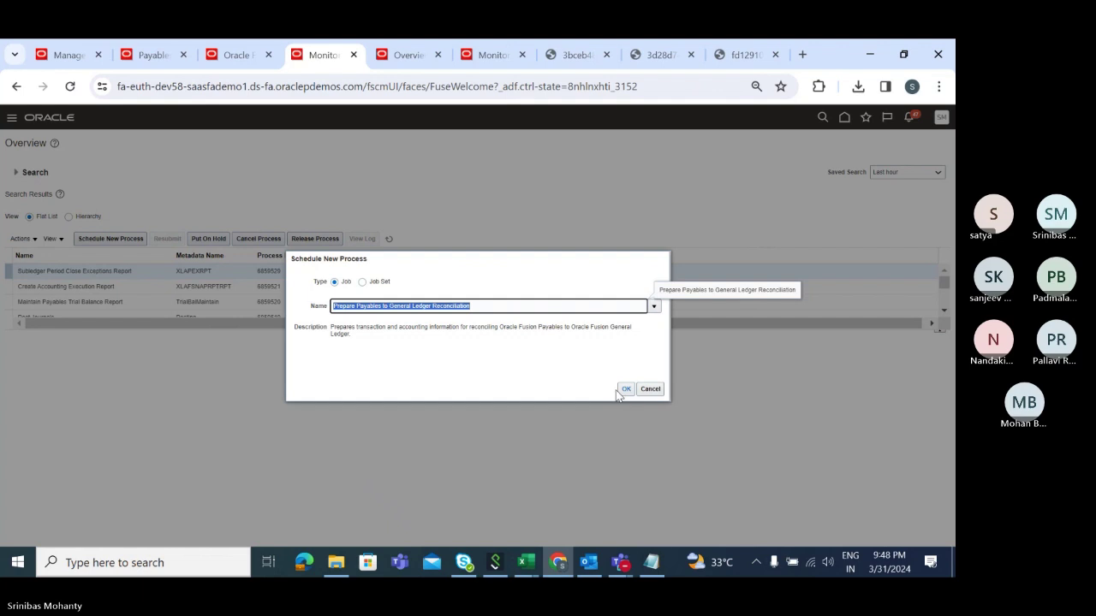
pyautogui.hotkey('alt', 'Tab')
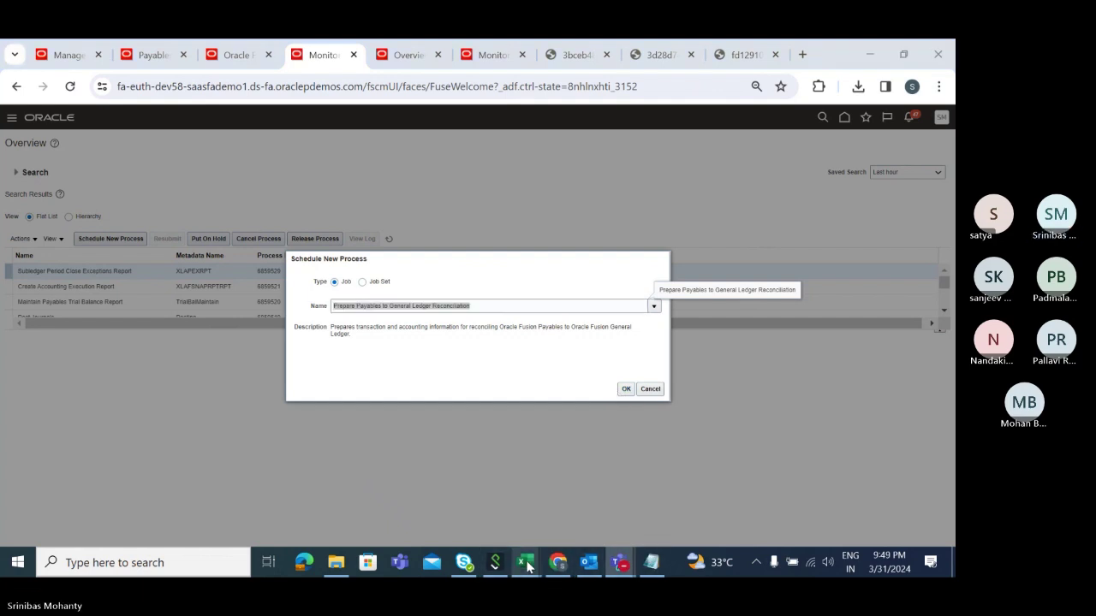
pyautogui.moveTo(527, 565)
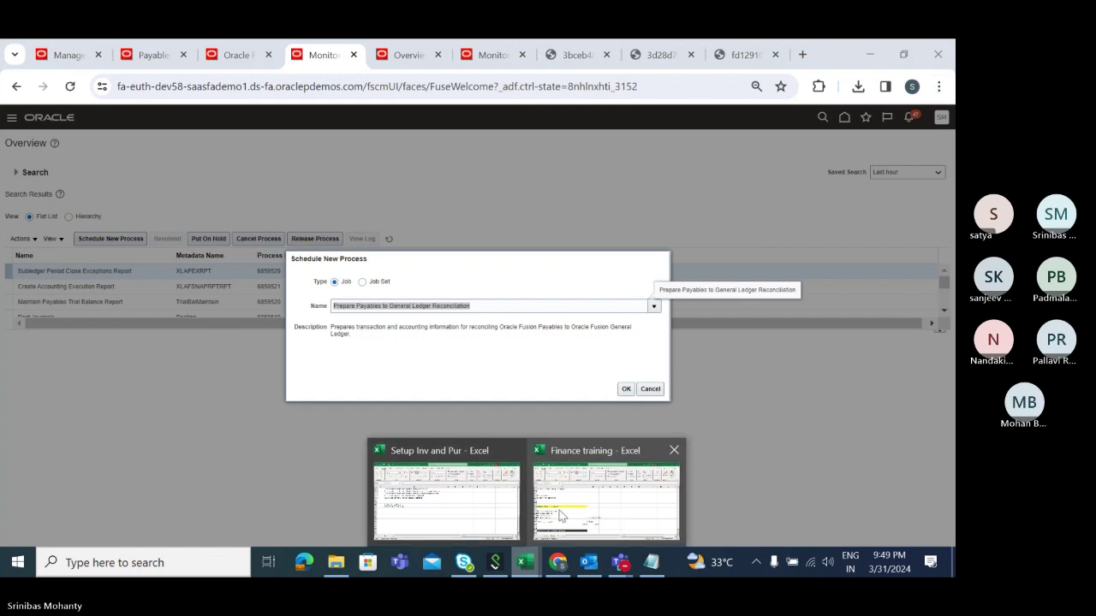
pyautogui.click(600, 505)
pyautogui.click(111, 473)
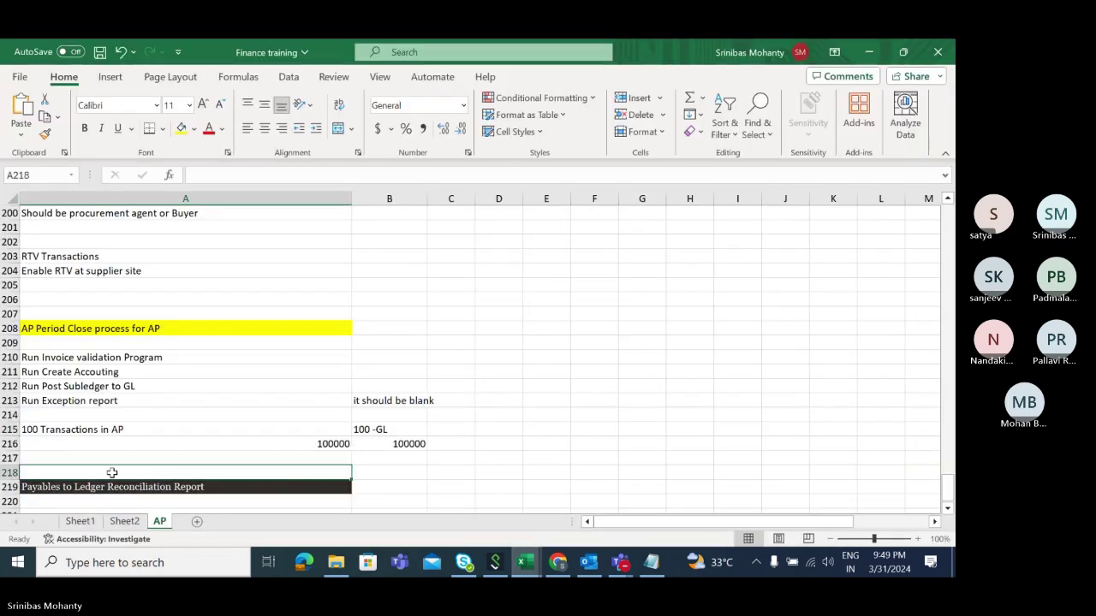
pyautogui.hotkey('ctrl', 'v')
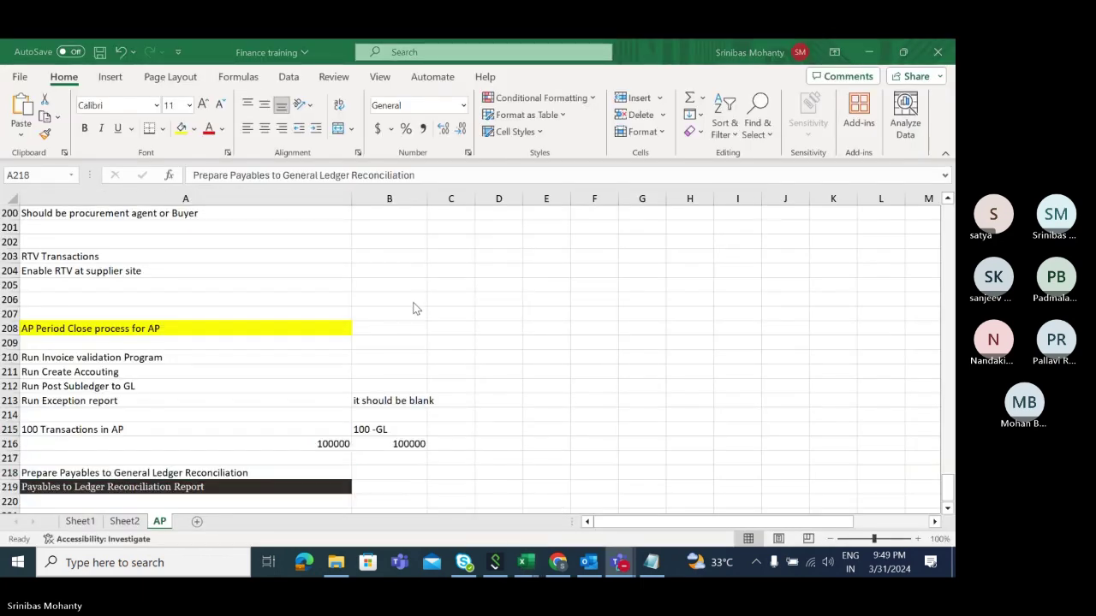
# - Switch back to Oracle in Chrome, confirm the selected process, and enter Tata Mar24 as its request name
pyautogui.click(557, 563)
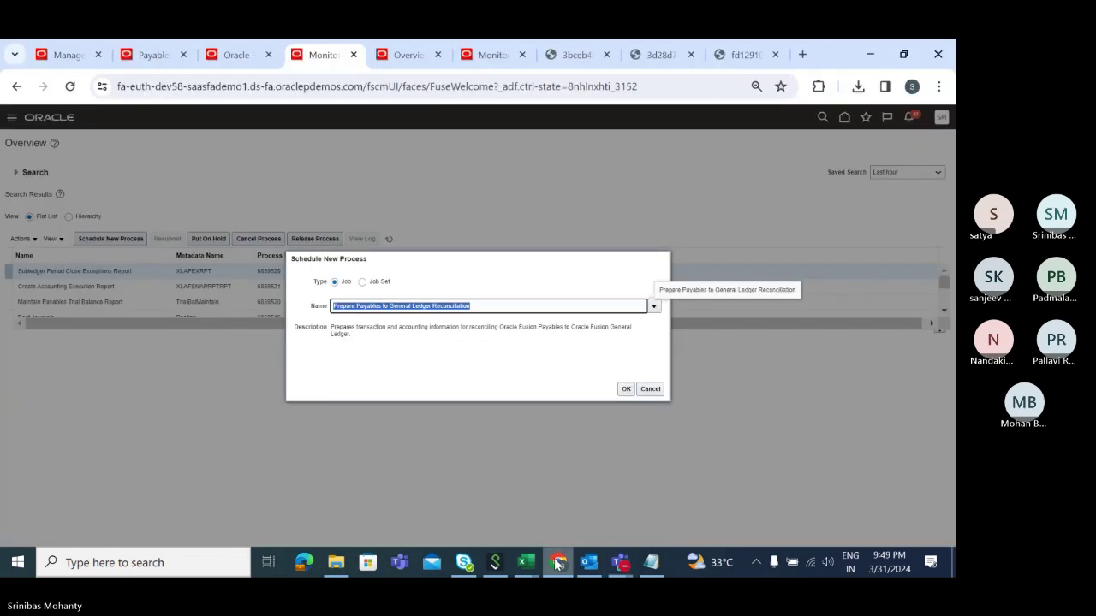
pyautogui.click(626, 389)
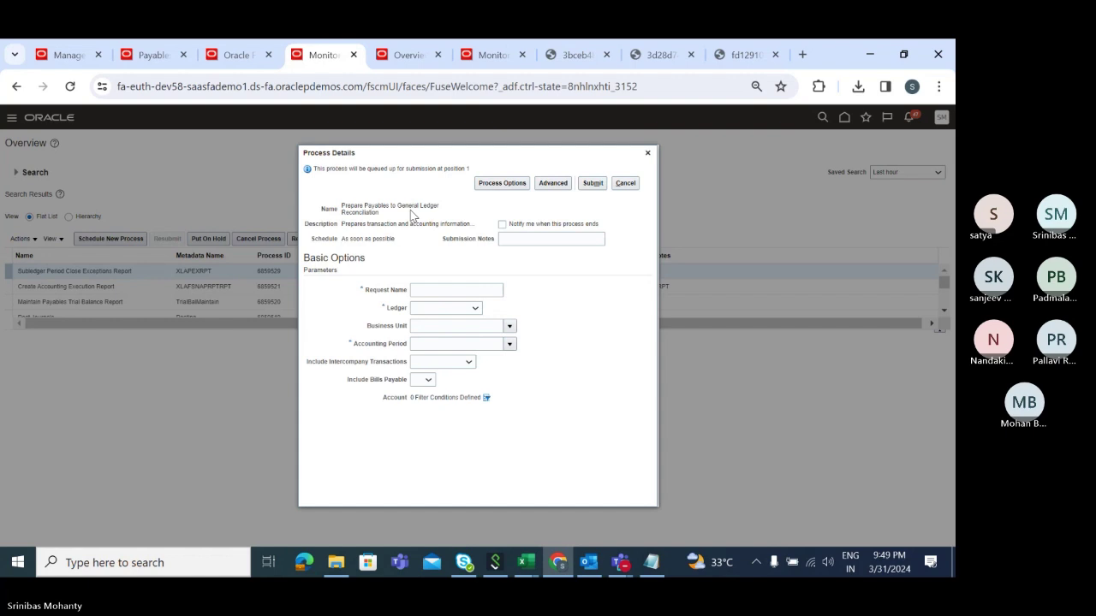
pyautogui.click(445, 291)
pyautogui.write('Tala')
pyautogui.write(' Mar')
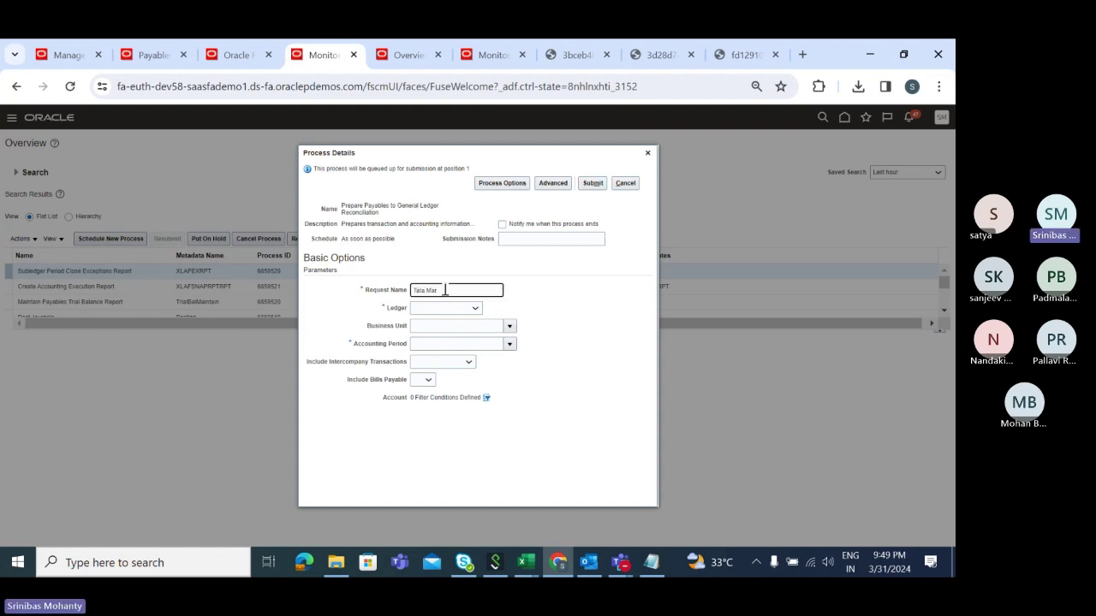
pyautogui.write('24')
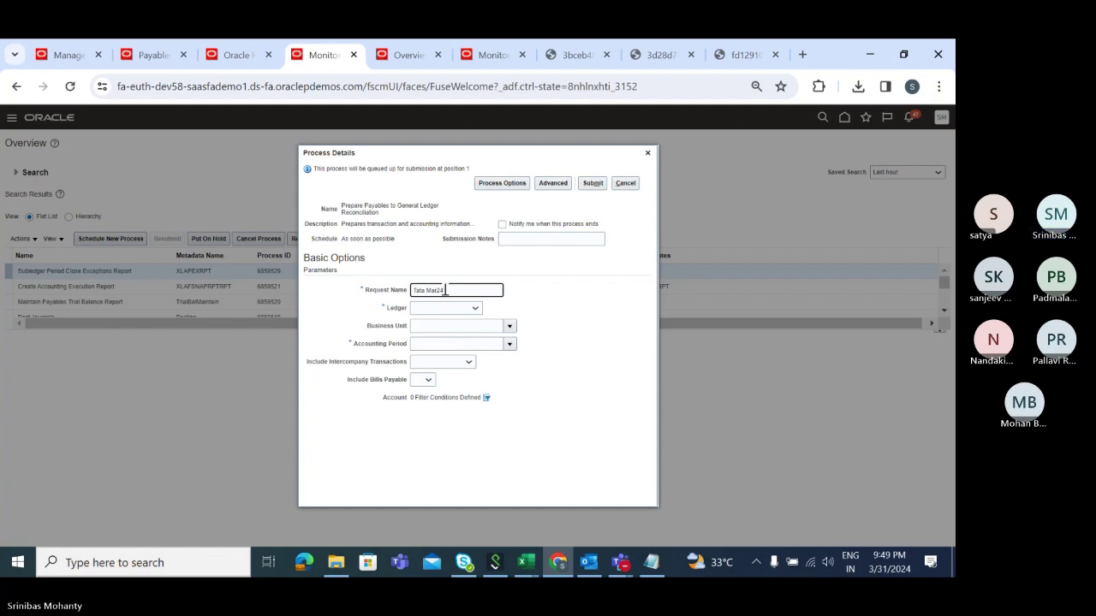
# - Set the ledger to TATA Primary Ledger, the business unit to Tata Business Unit and the accounting period to Mar-24
pyautogui.click(474, 310)
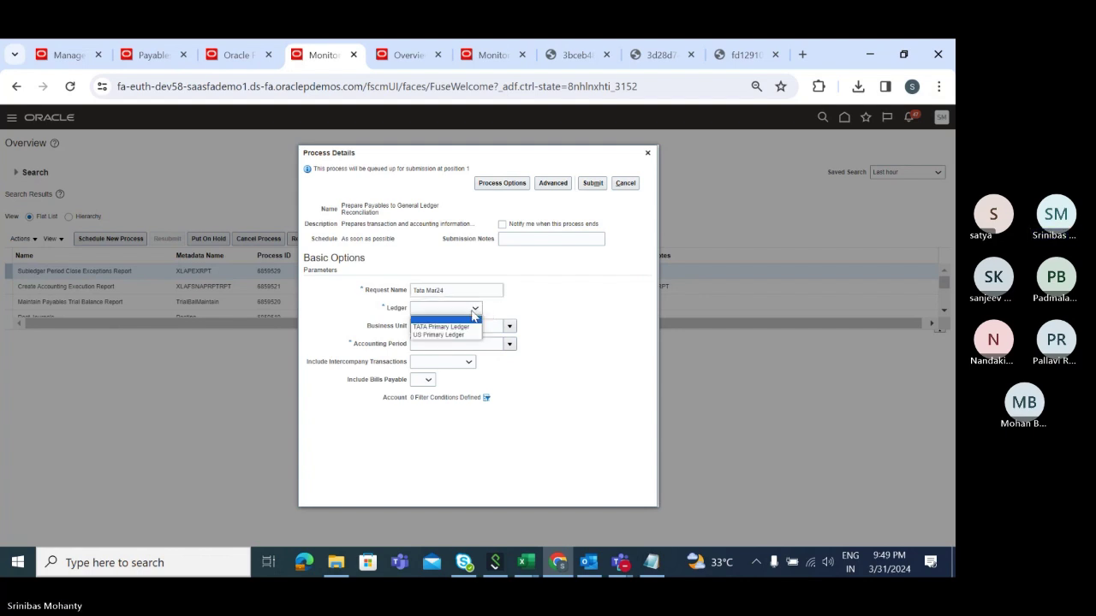
pyautogui.click(459, 327)
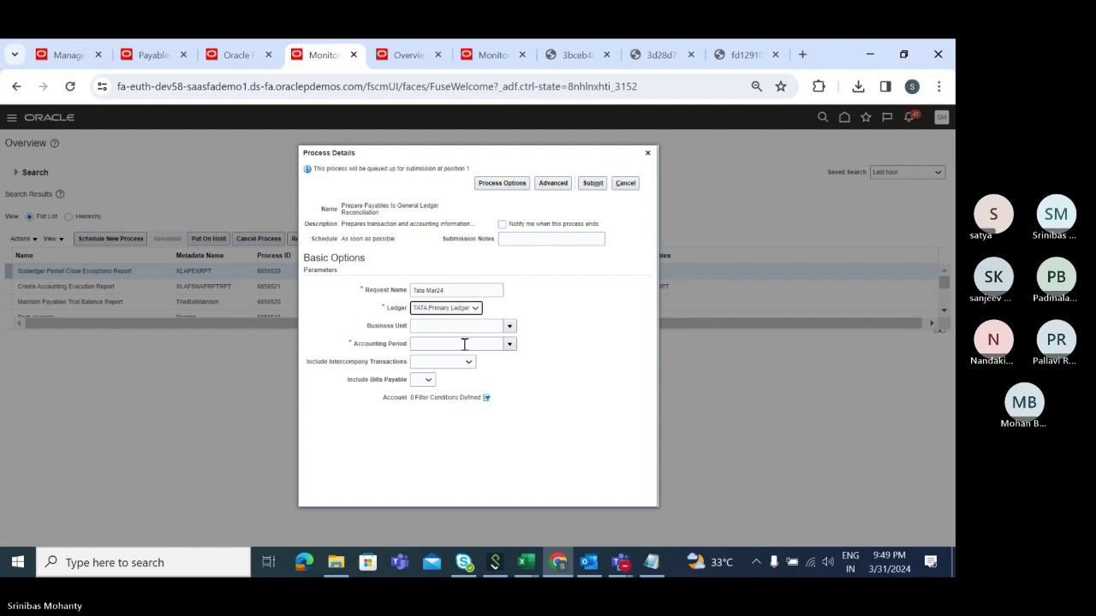
pyautogui.click(510, 326)
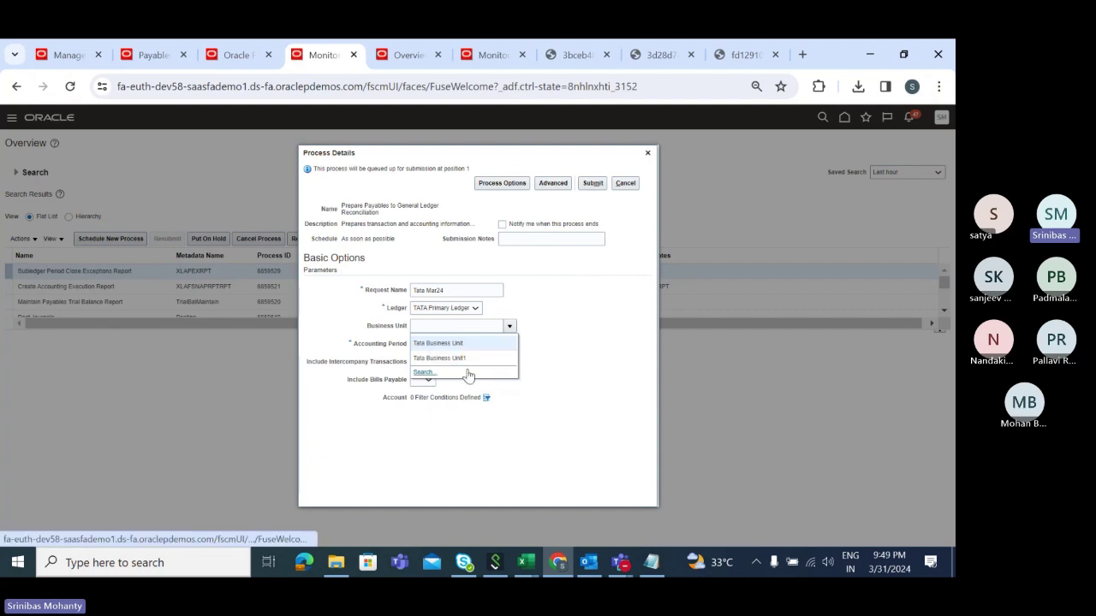
pyautogui.click(452, 342)
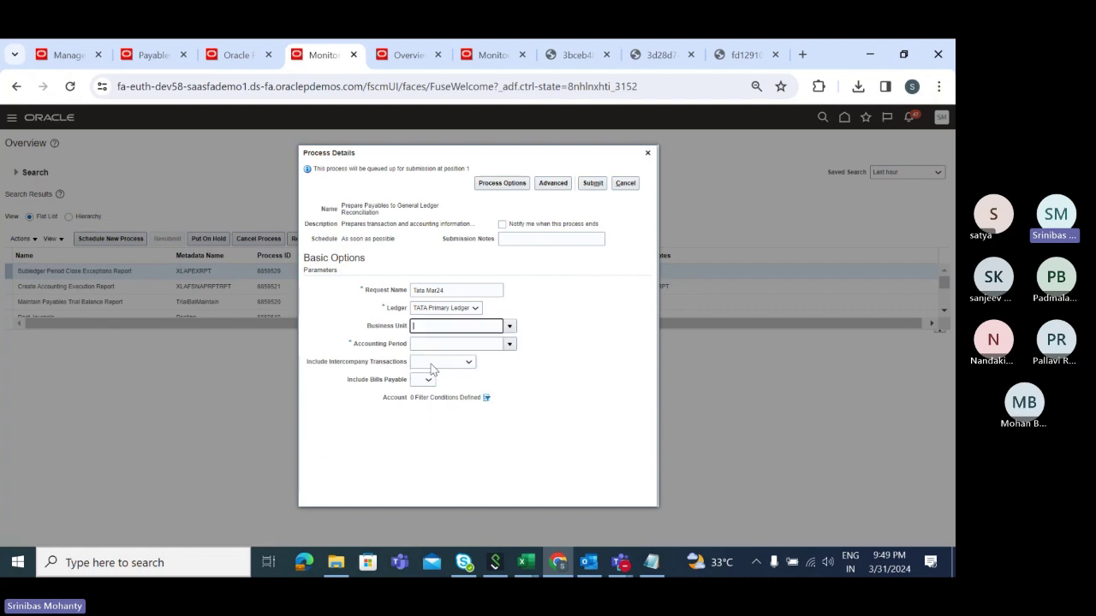
pyautogui.click(510, 343)
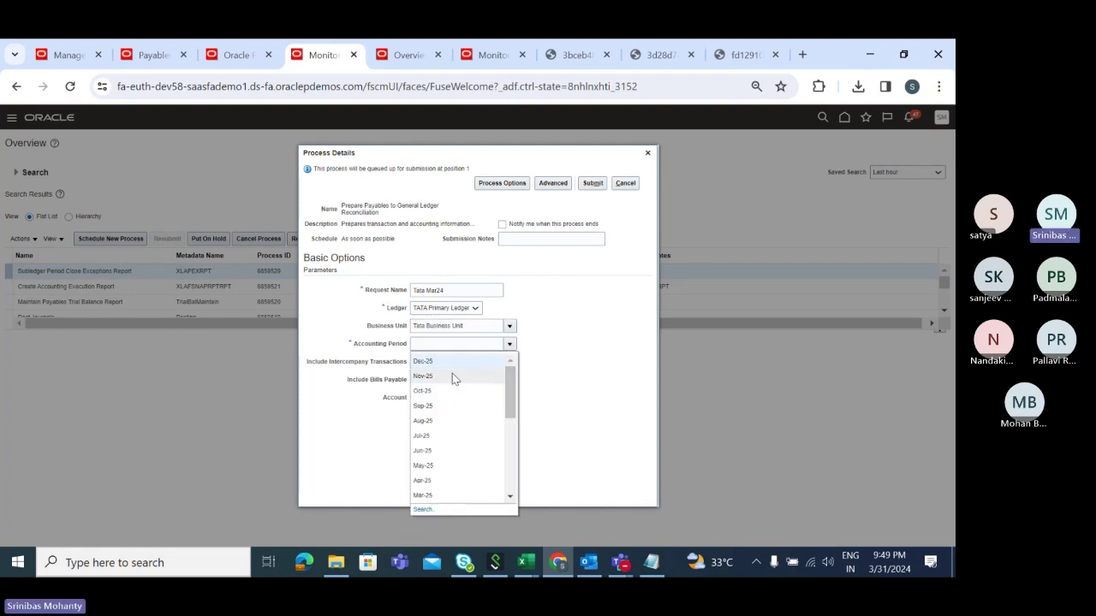
pyautogui.moveTo(511, 409); pyautogui.dragTo(512, 481)
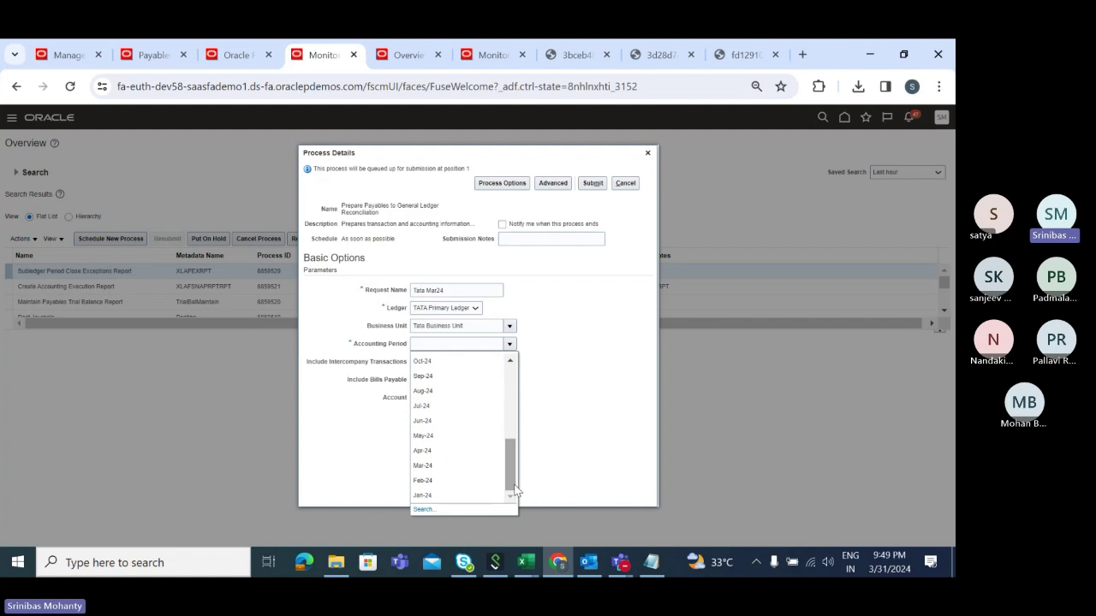
pyautogui.click(423, 465)
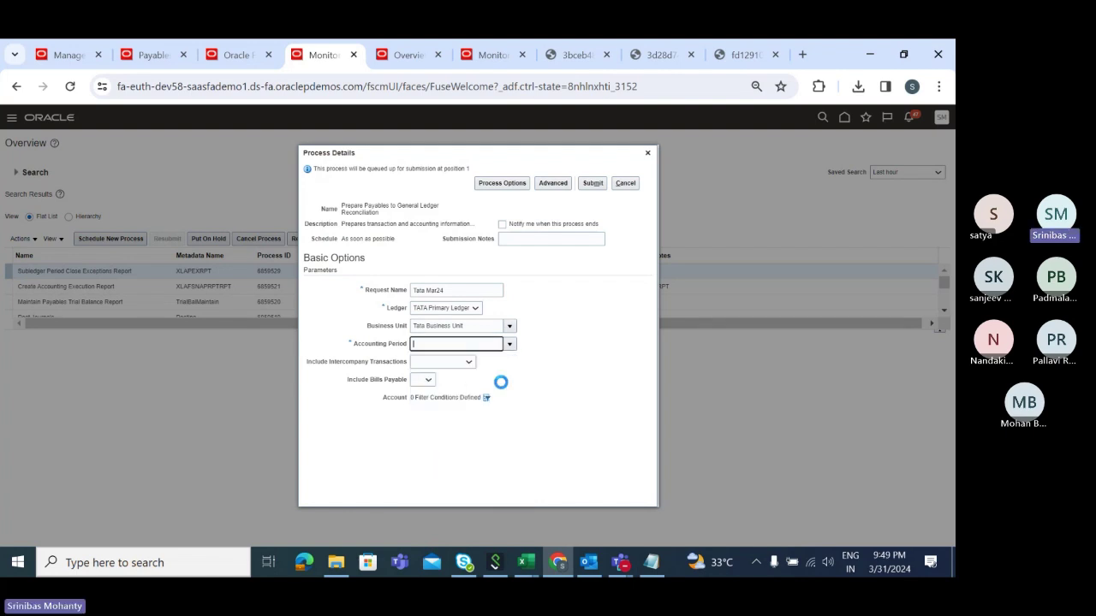
# - Submit the reconciliation process with the intercompany, bills payable and account filter parameters left unset, and acknowledge the submission
pyautogui.moveTo(308, 366); pyautogui.dragTo(416, 371)
pyautogui.click(461, 367)
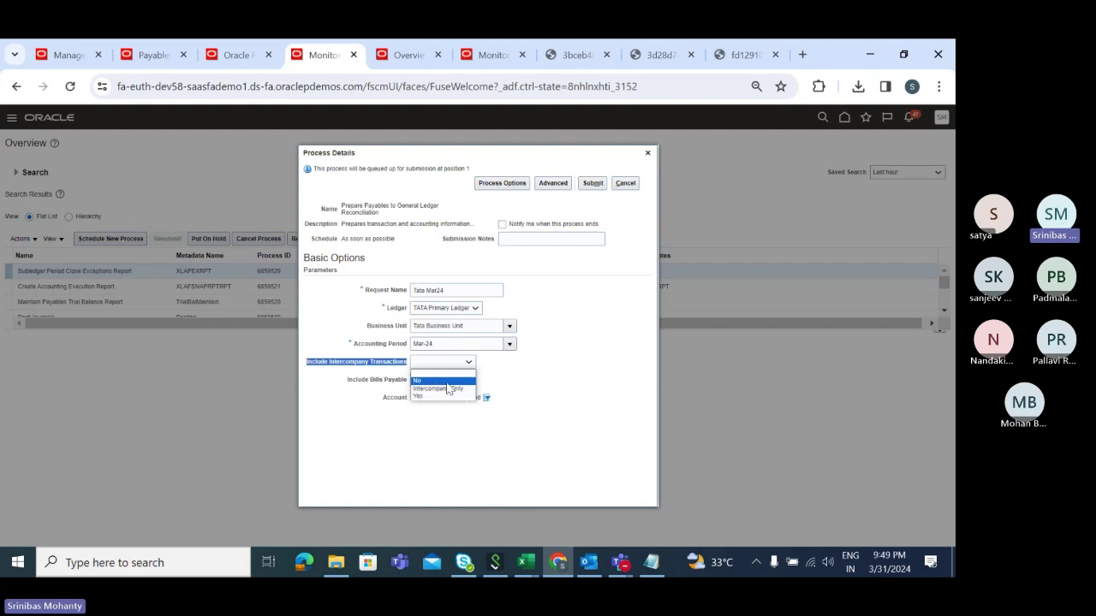
pyautogui.click(545, 374)
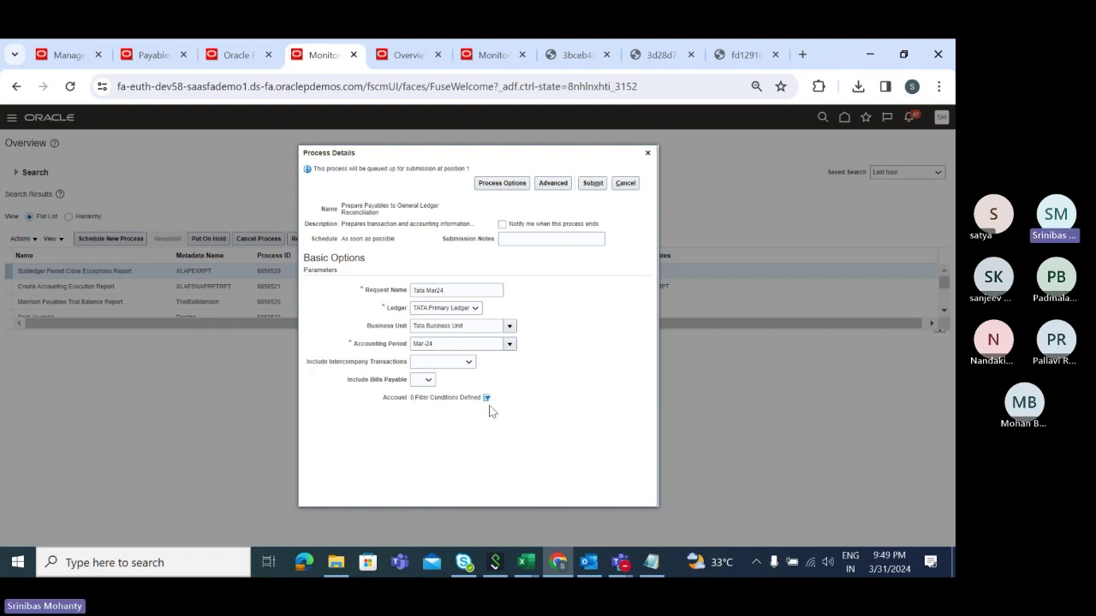
pyautogui.moveTo(501, 399); pyautogui.dragTo(416, 397)
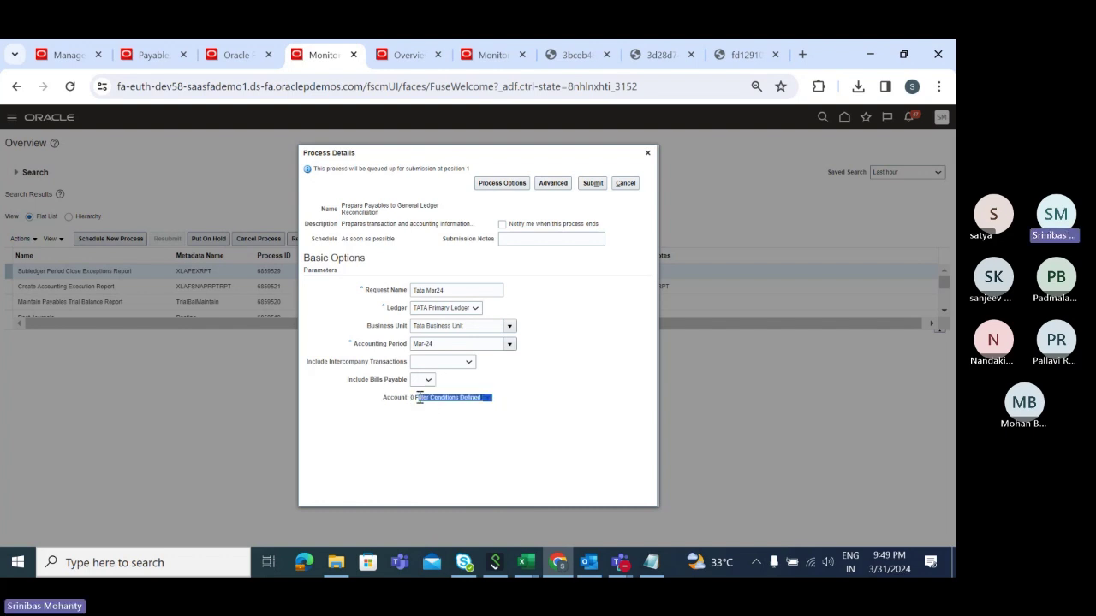
pyautogui.click(500, 435)
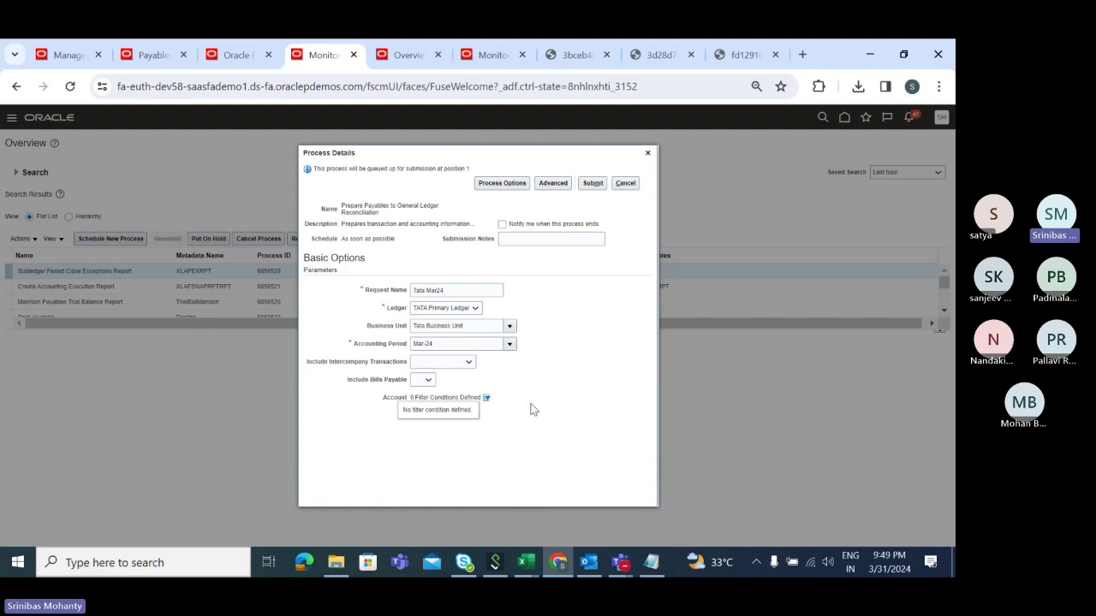
pyautogui.click(594, 184)
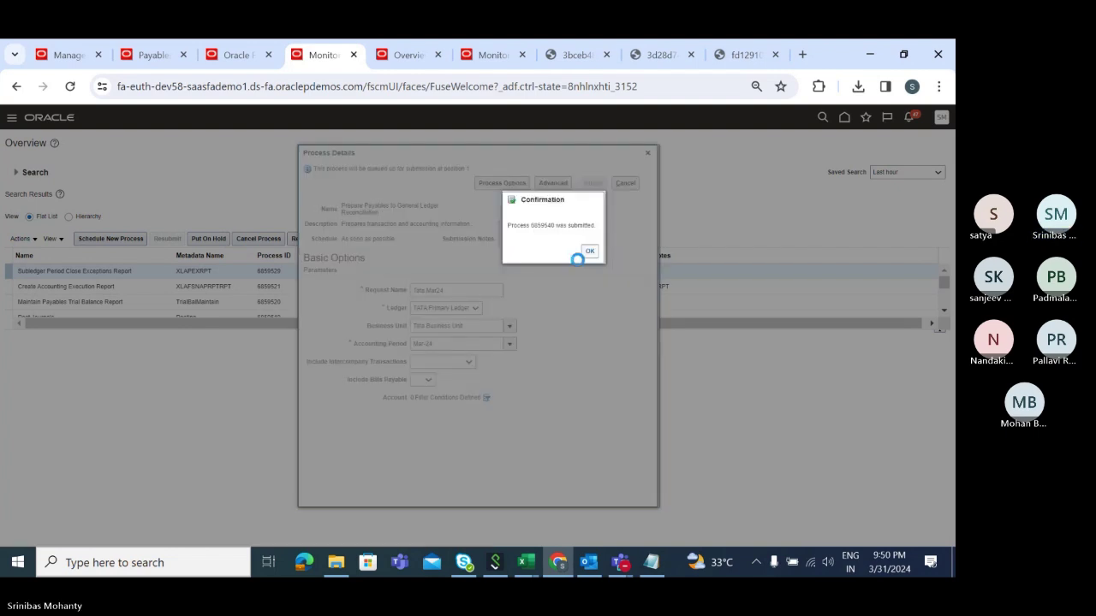
pyautogui.click(590, 252)
# - Refresh the scheduled process list repeatedly to check the status of the reconciliation process and its subprocesses
pyautogui.click(391, 239)
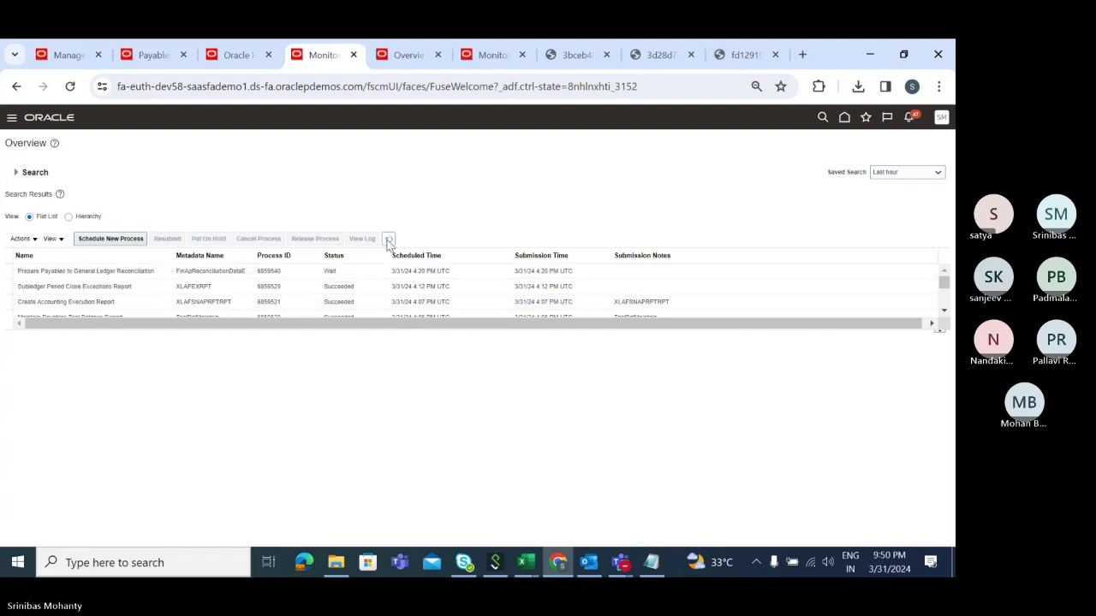
pyautogui.click(390, 240)
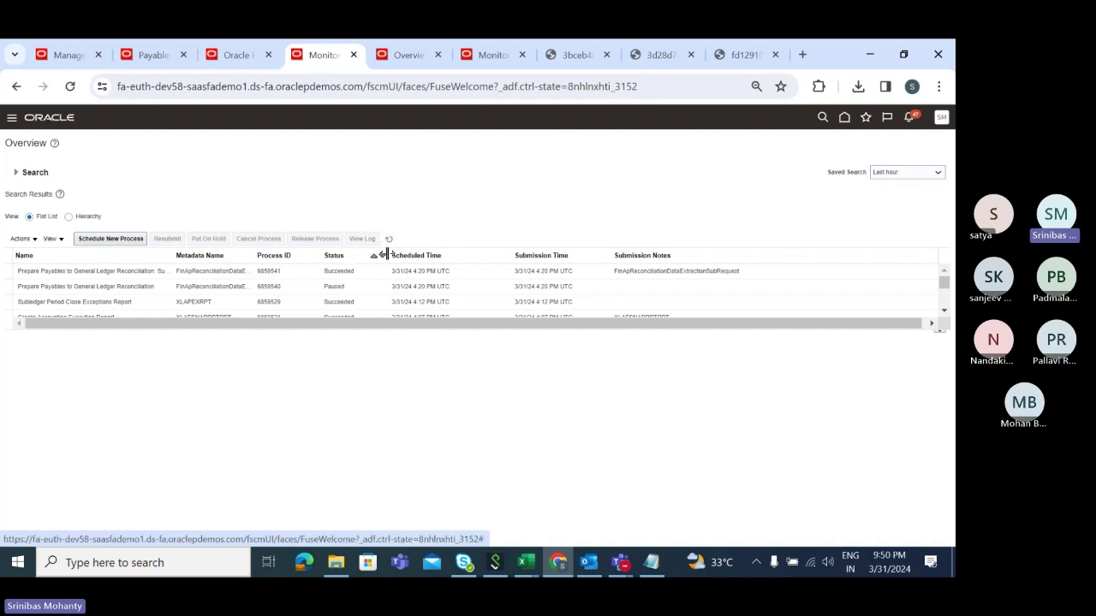
pyautogui.click(129, 271)
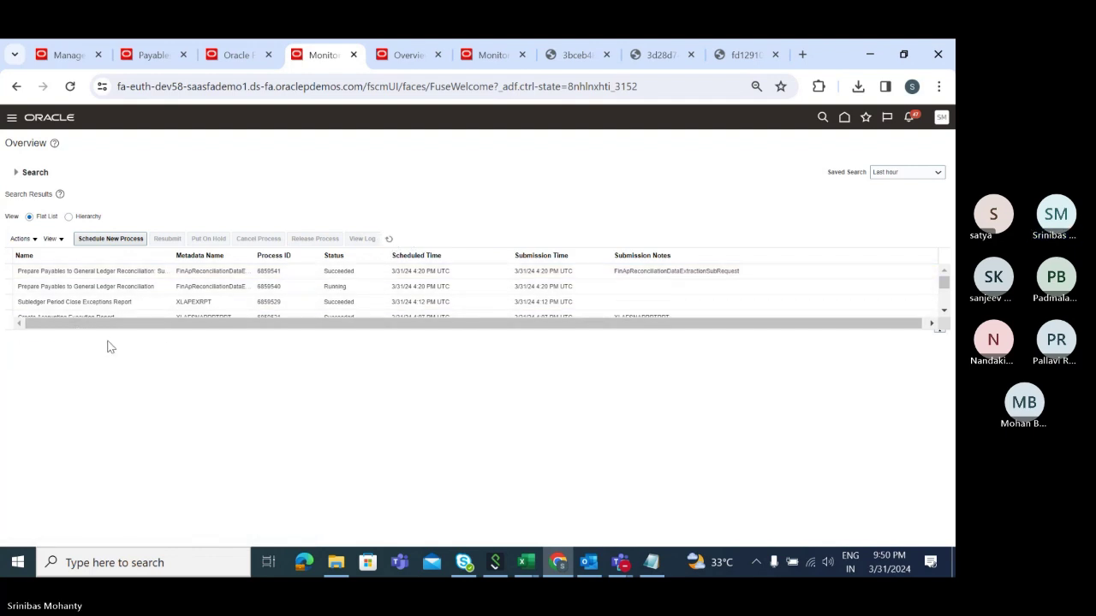
pyautogui.click(101, 288)
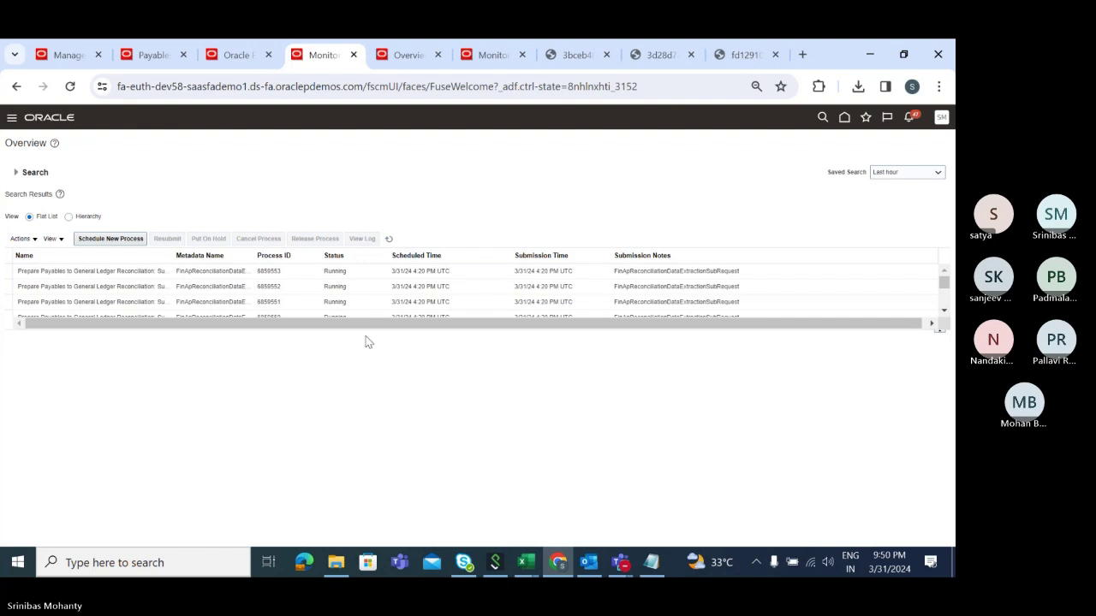
pyautogui.click(389, 240)
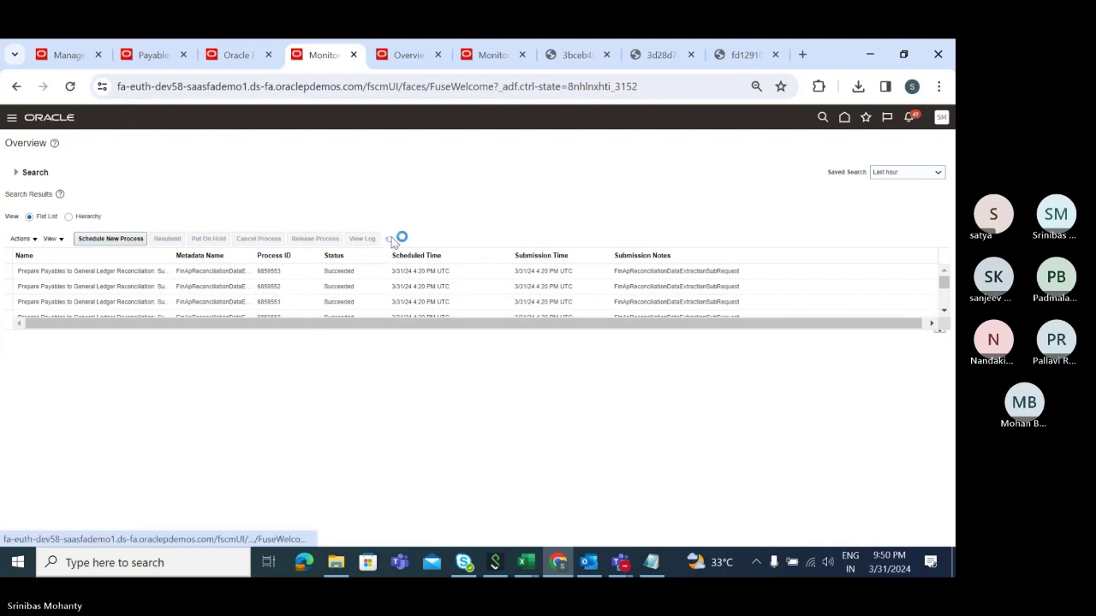
pyautogui.click(388, 240)
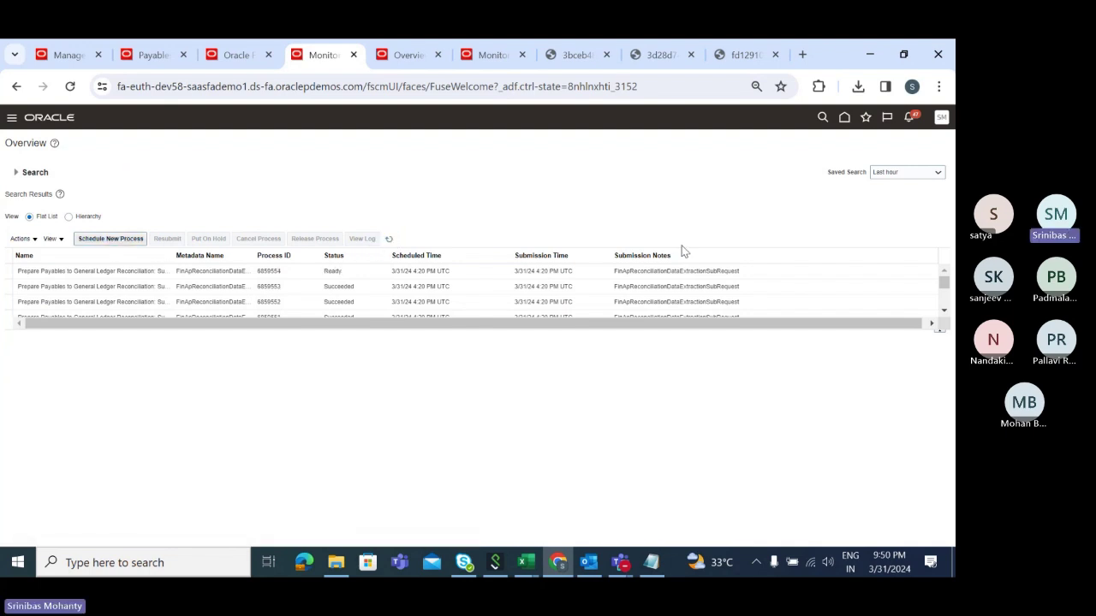
pyautogui.click(389, 241)
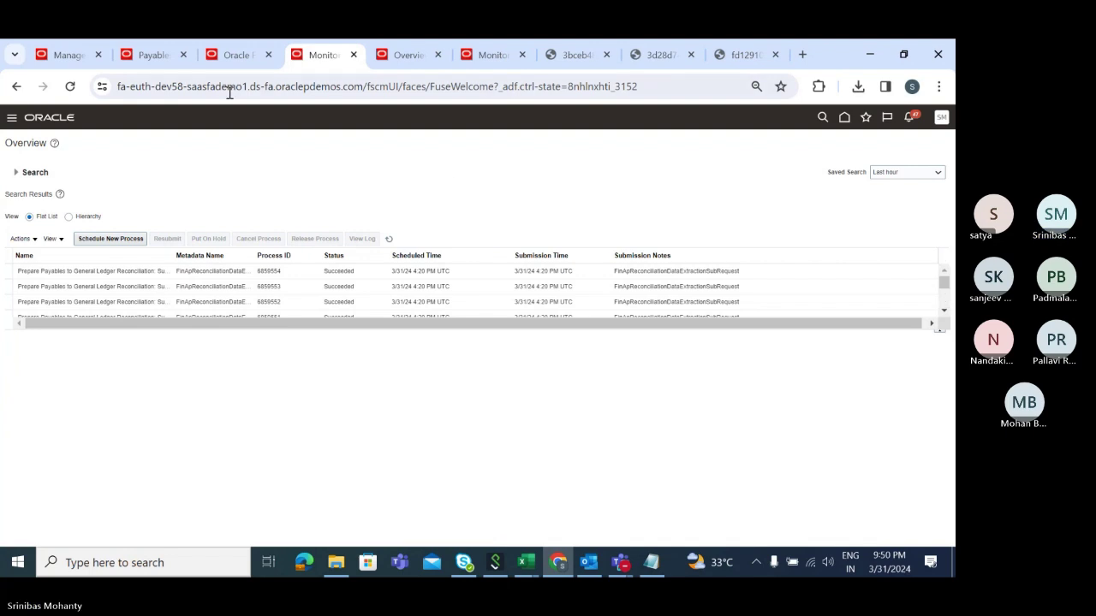
# - Close the Payables to Ledger Reconciliation Report opened earlier in another browser tab and reopen it from the Invoices accounting tasks
pyautogui.click(160, 56)
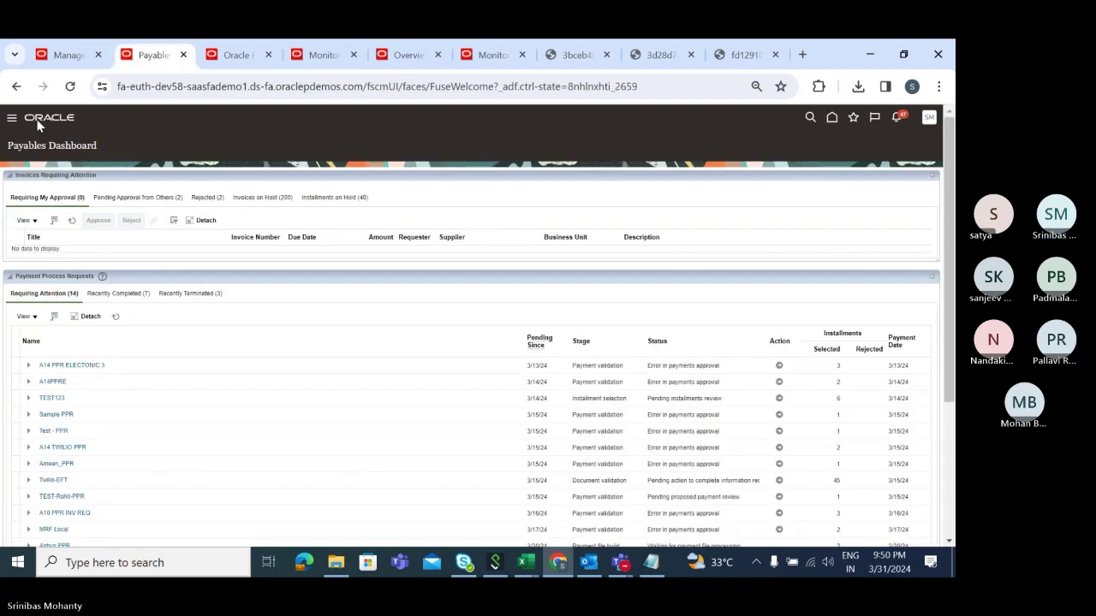
pyautogui.click(65, 55)
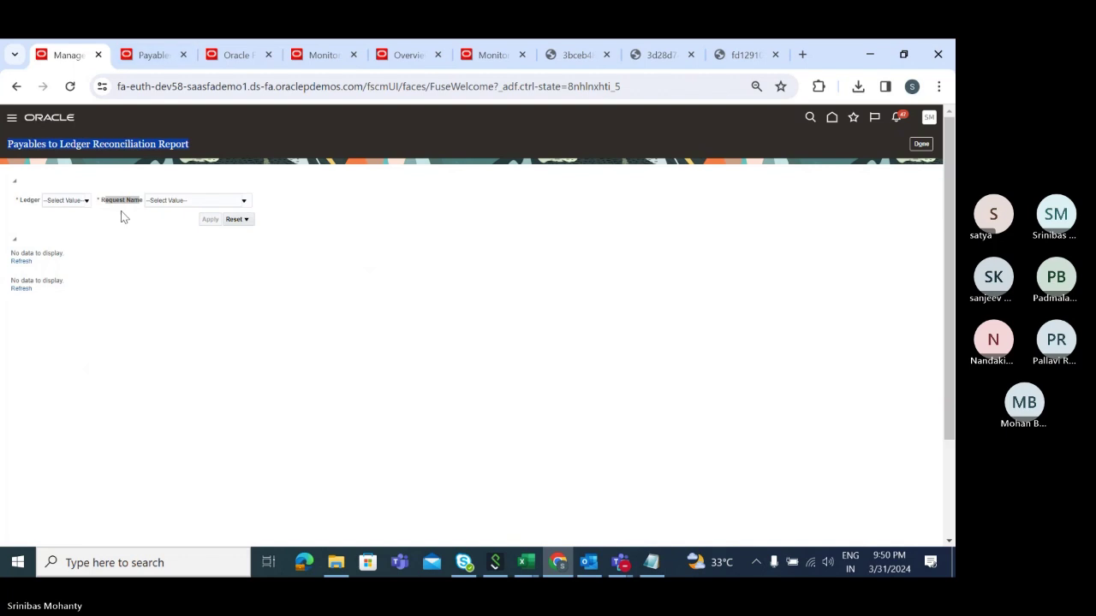
pyautogui.click(922, 144)
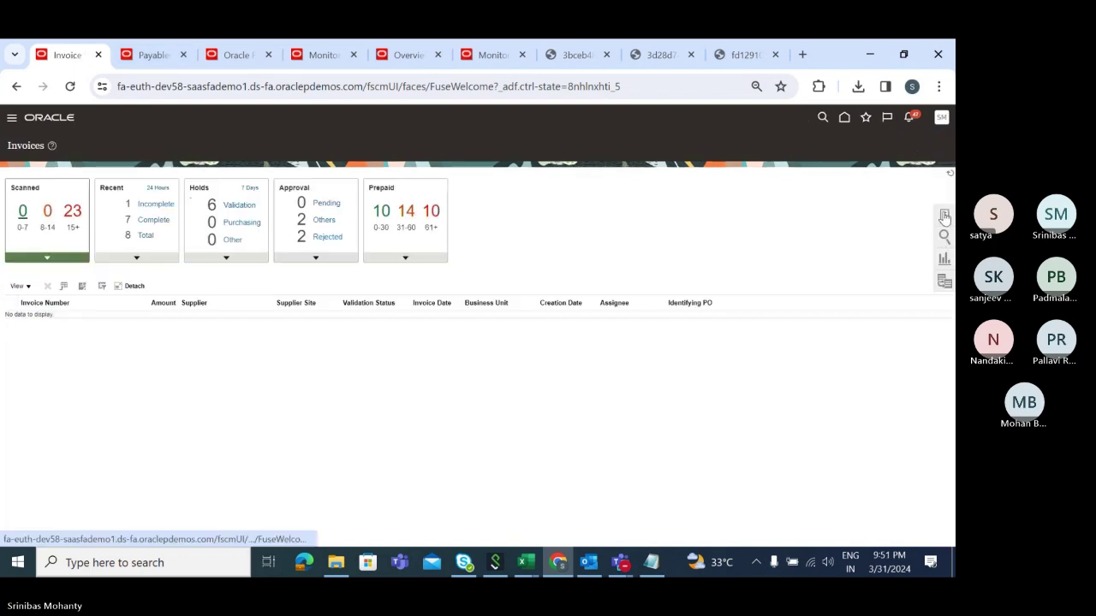
pyautogui.click(944, 215)
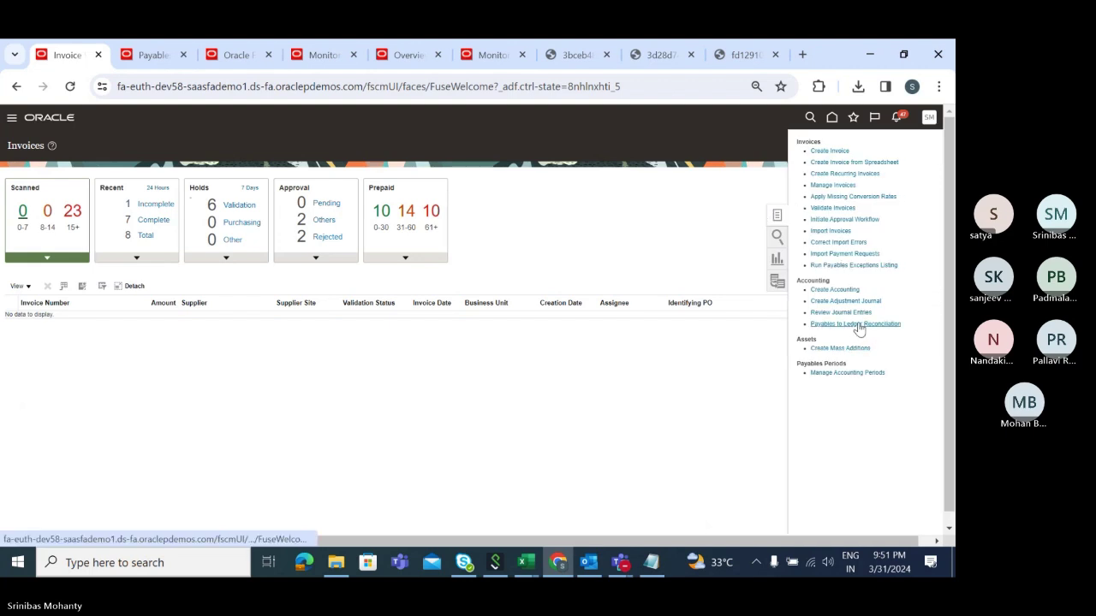
pyautogui.click(854, 325)
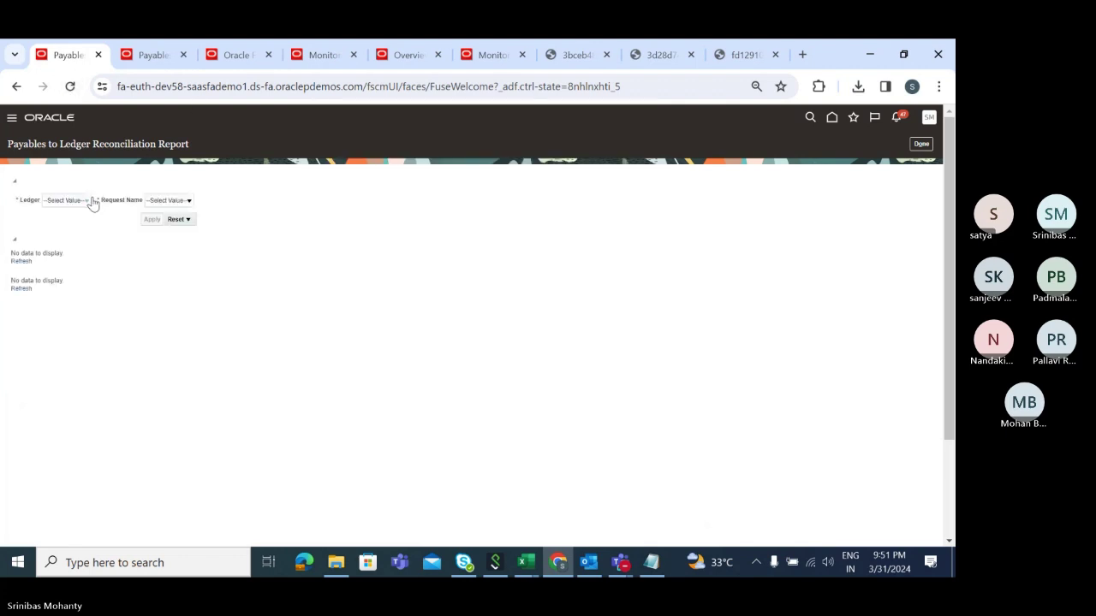
# - Search the report's request names for Tata and select Tata Mar24 as the Request Name
pyautogui.click(190, 201)
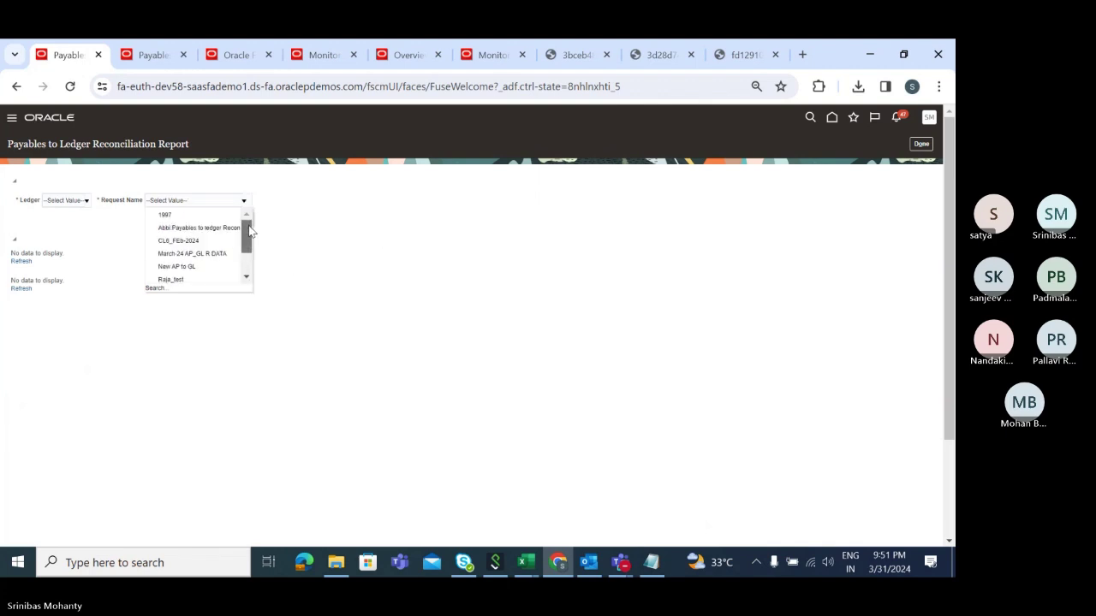
pyautogui.moveTo(247, 233); pyautogui.dragTo(247, 260)
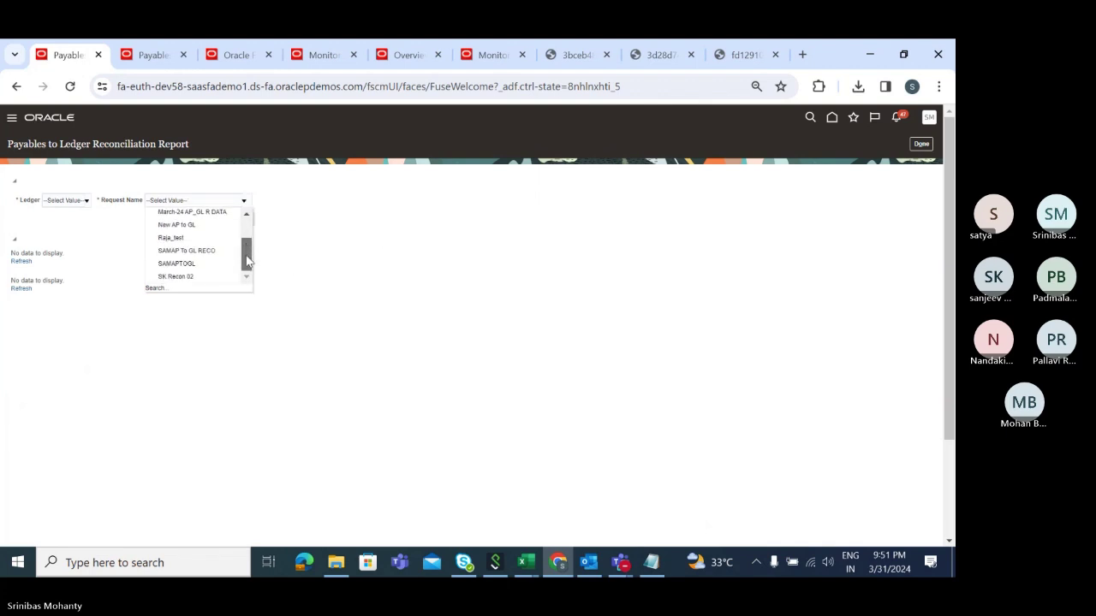
pyautogui.click(154, 289)
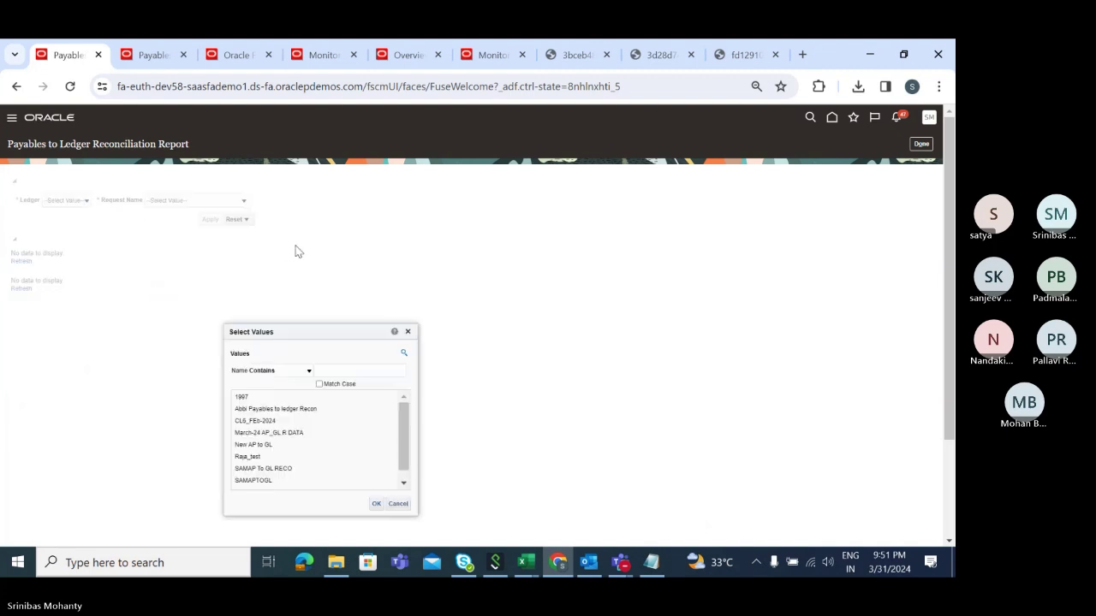
pyautogui.click(338, 370)
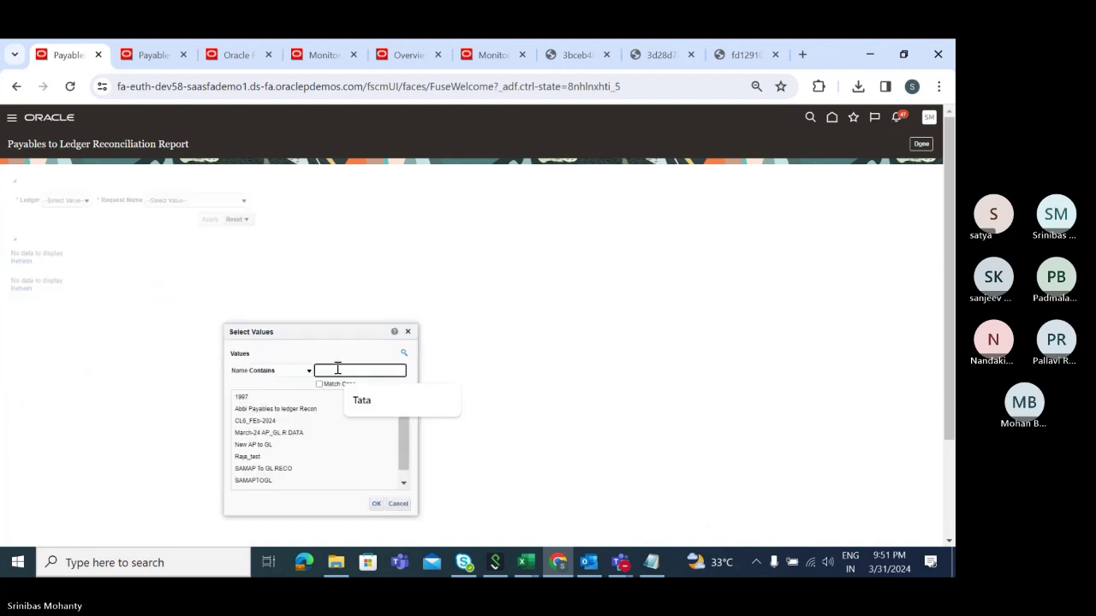
pyautogui.click(361, 402)
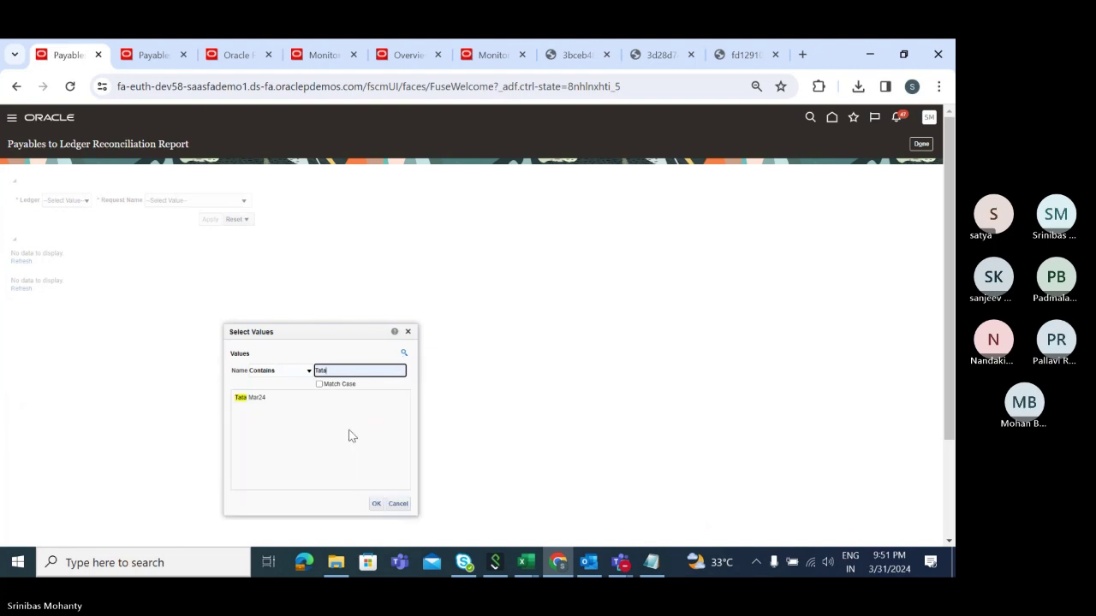
pyautogui.click(278, 402)
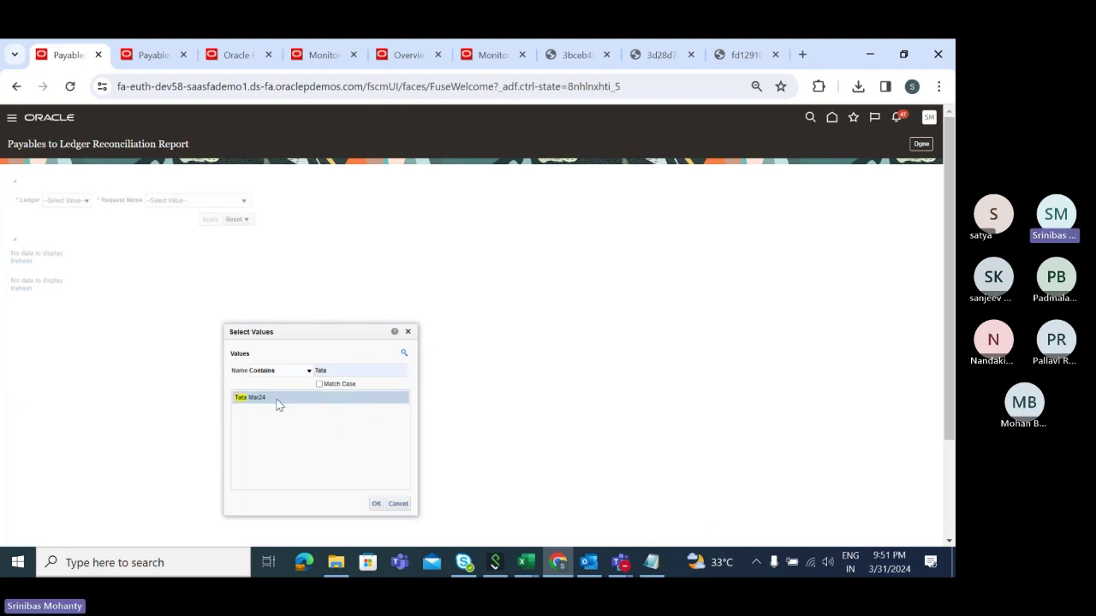
pyautogui.click(376, 505)
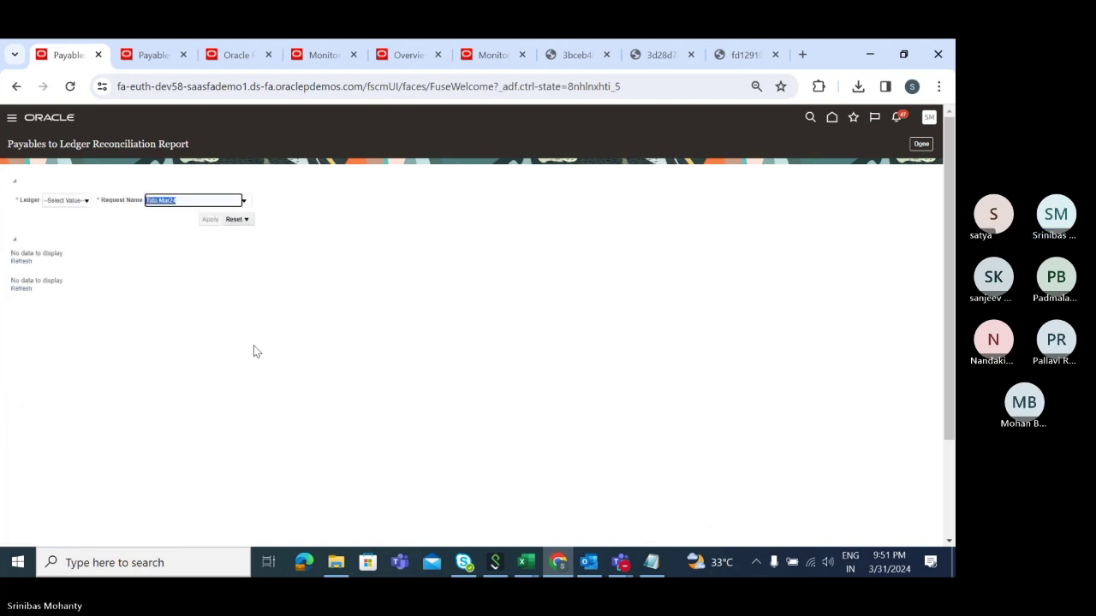
pyautogui.click(235, 267)
# - Search the ledgers for names starting with Tata, select TATA Primary Ledger, and apply the report filters
pyautogui.click(86, 202)
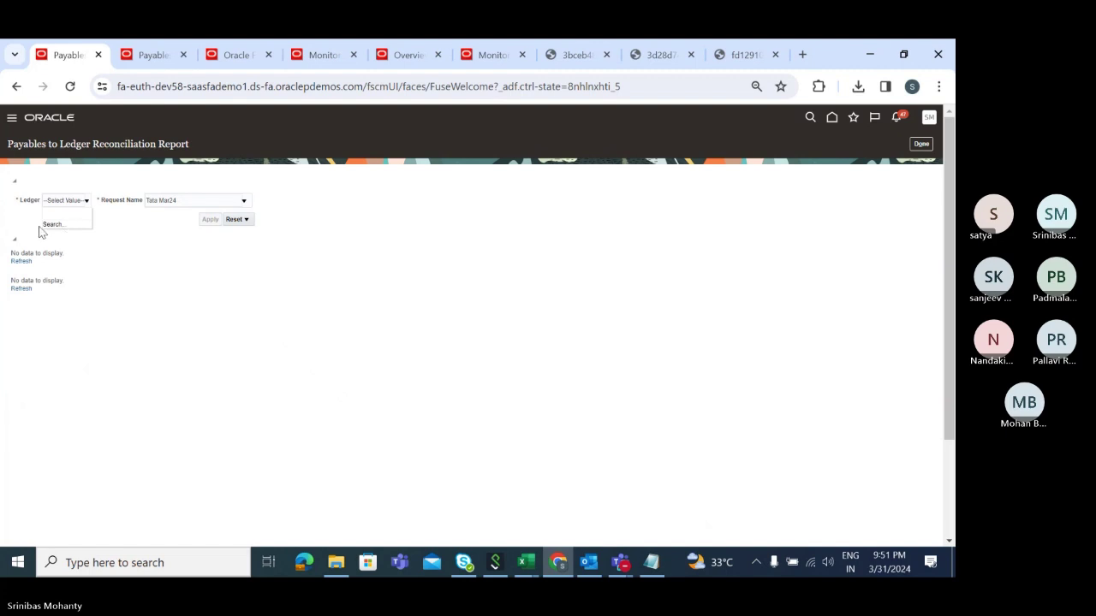
pyautogui.click(53, 224)
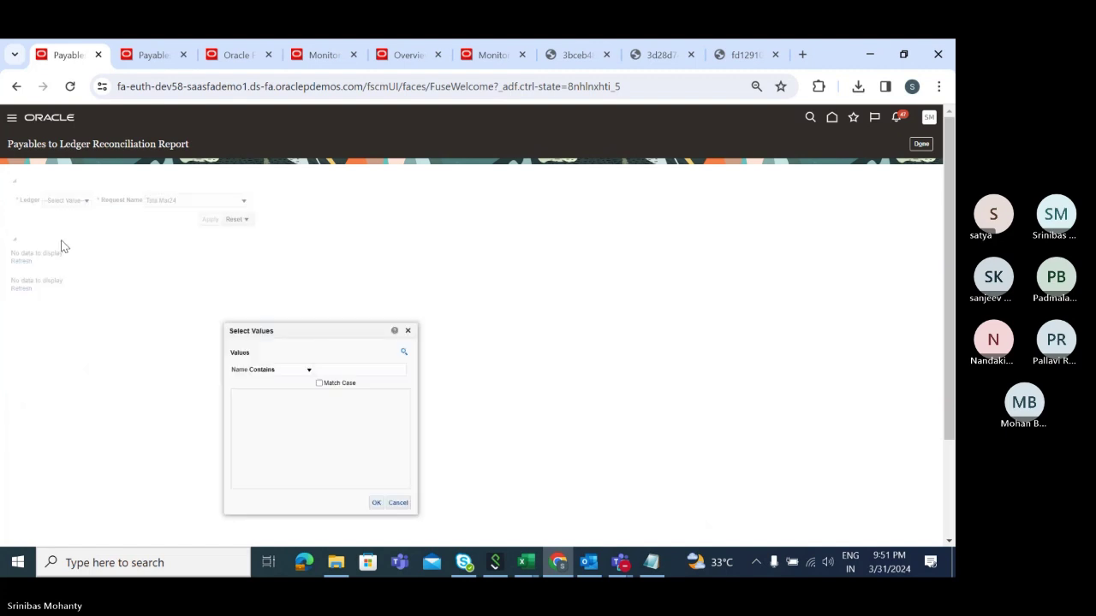
pyautogui.click(338, 368)
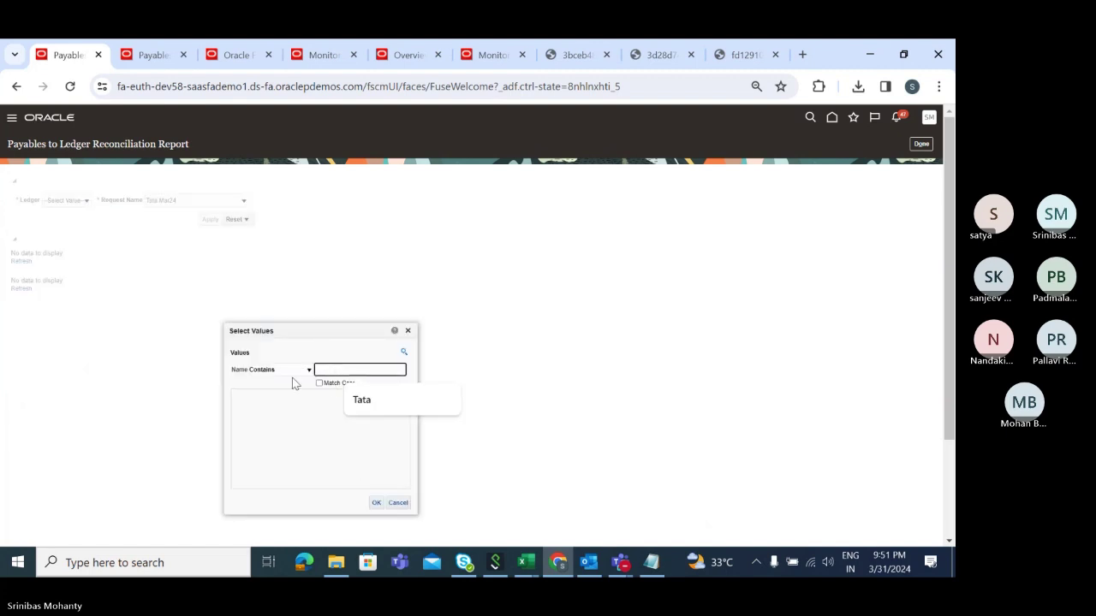
pyautogui.click(307, 370)
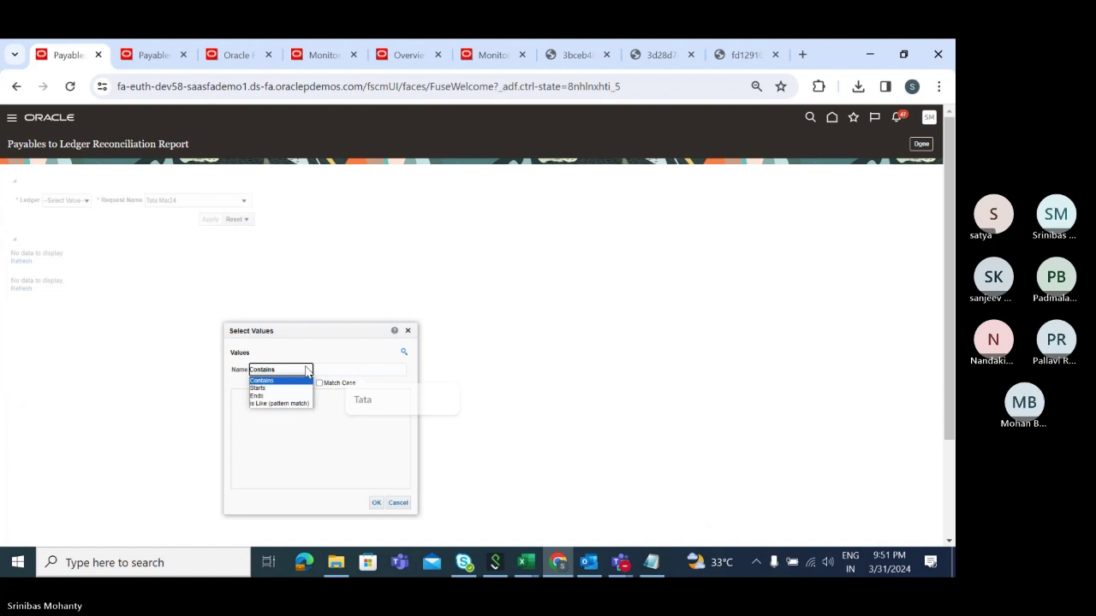
pyautogui.click(267, 389)
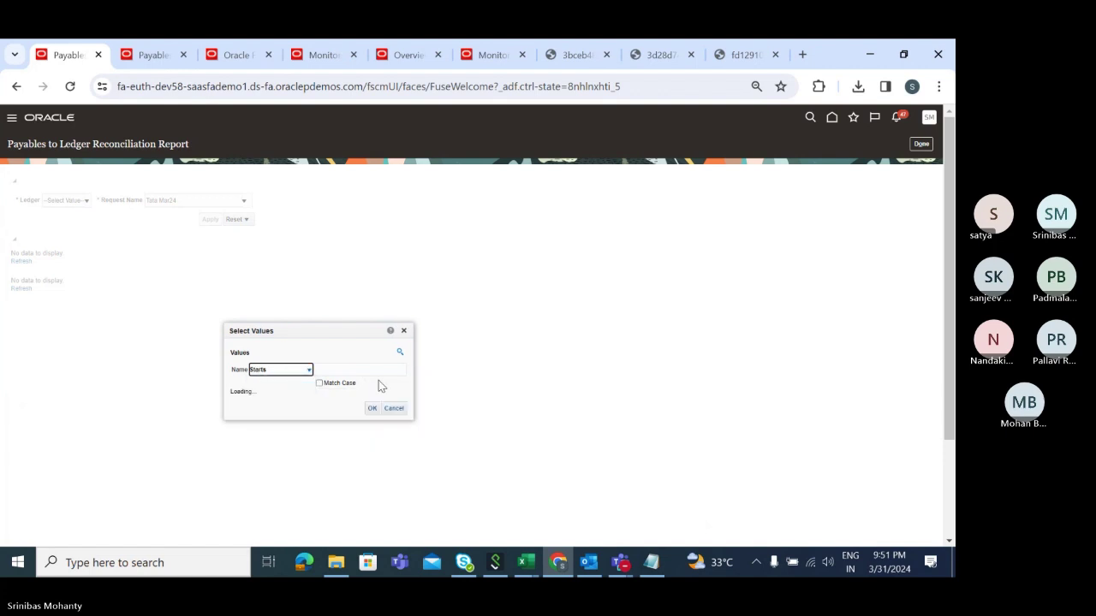
pyautogui.click(358, 370)
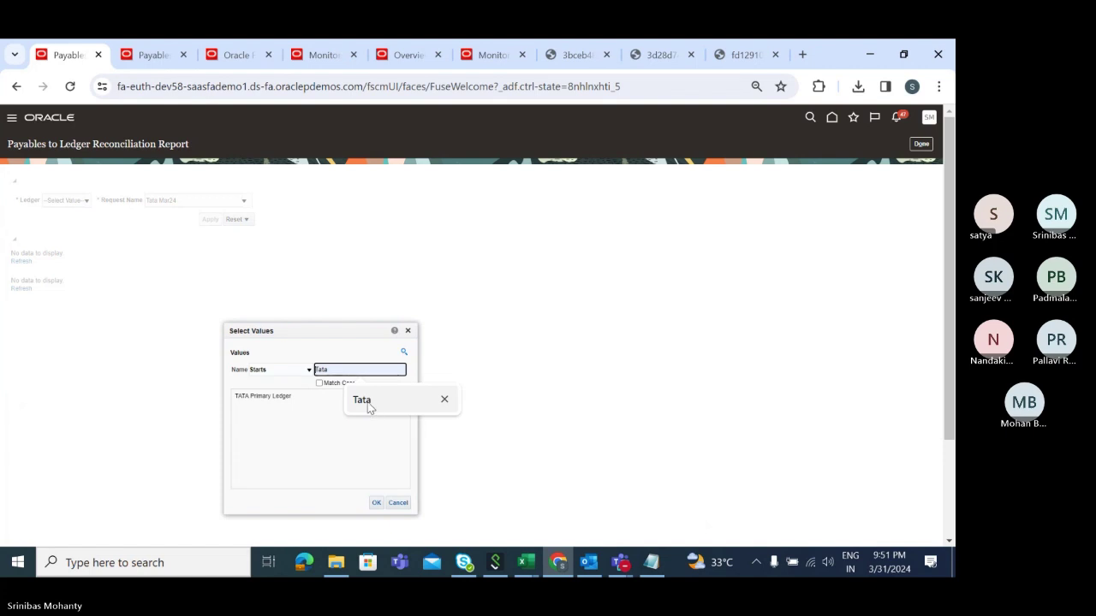
pyautogui.click(367, 401)
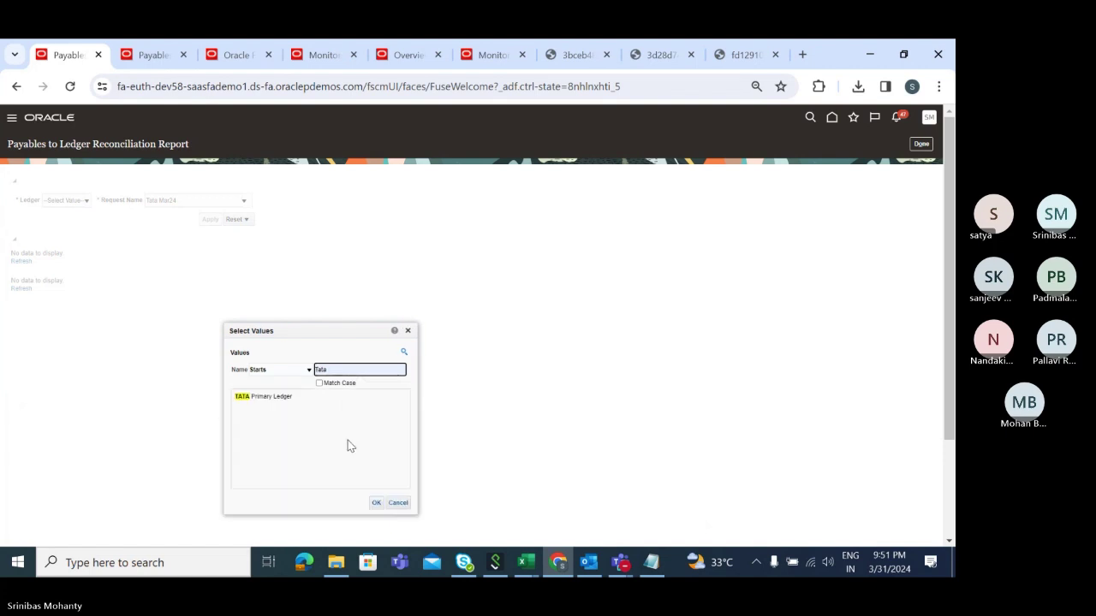
pyautogui.click(299, 397)
pyautogui.click(376, 505)
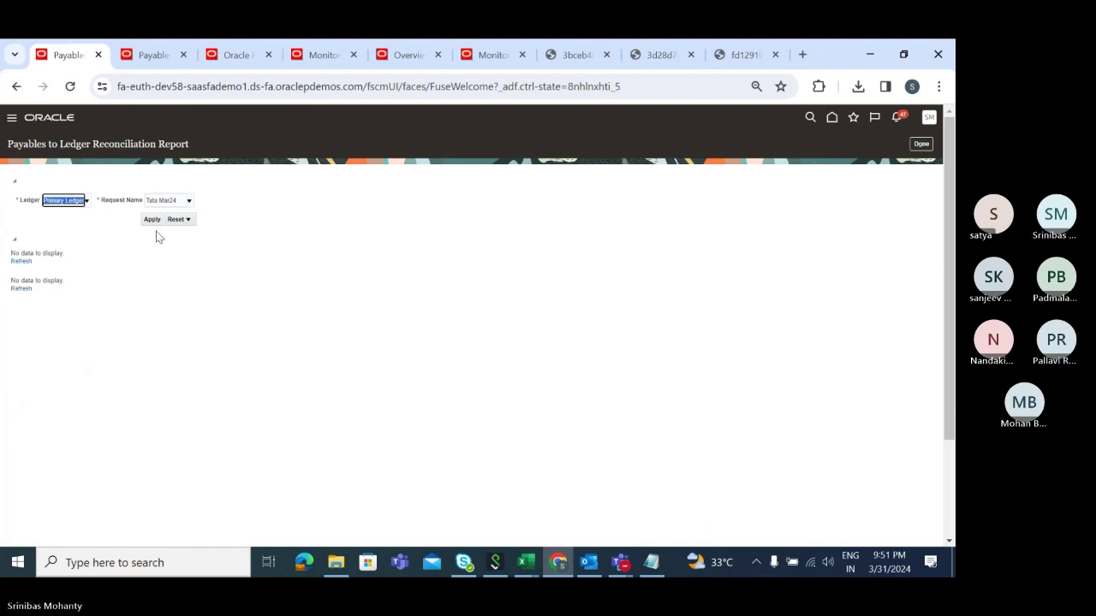
pyautogui.click(152, 220)
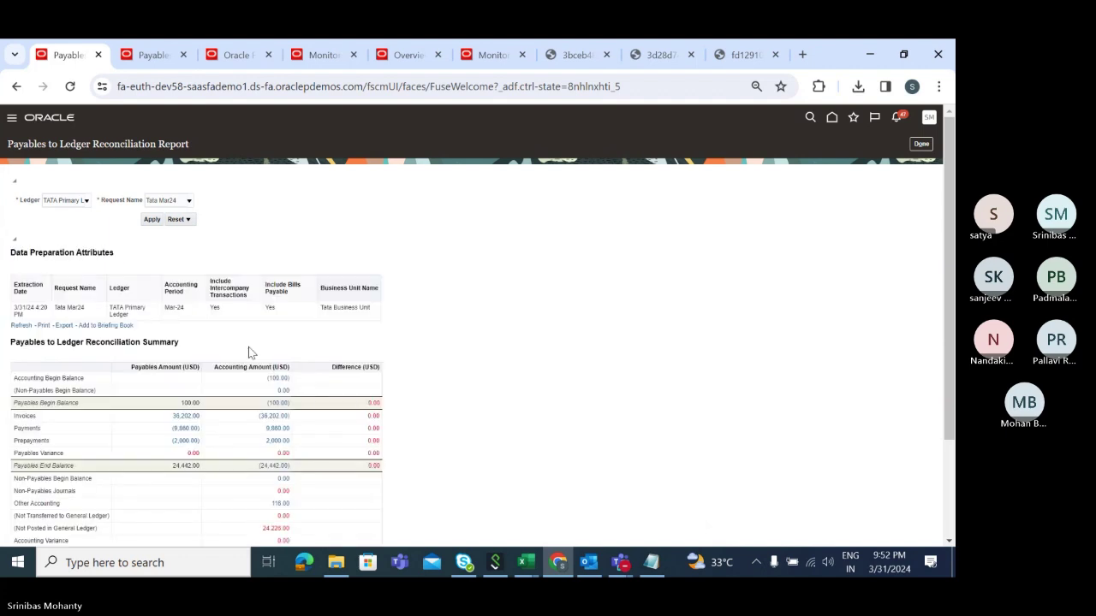
# - Examine the Payables to Ledger Reconciliation Summary, comparing the payables and accounting amounts, begin balance and invoice amounts
pyautogui.scroll(-2, 471, 346)
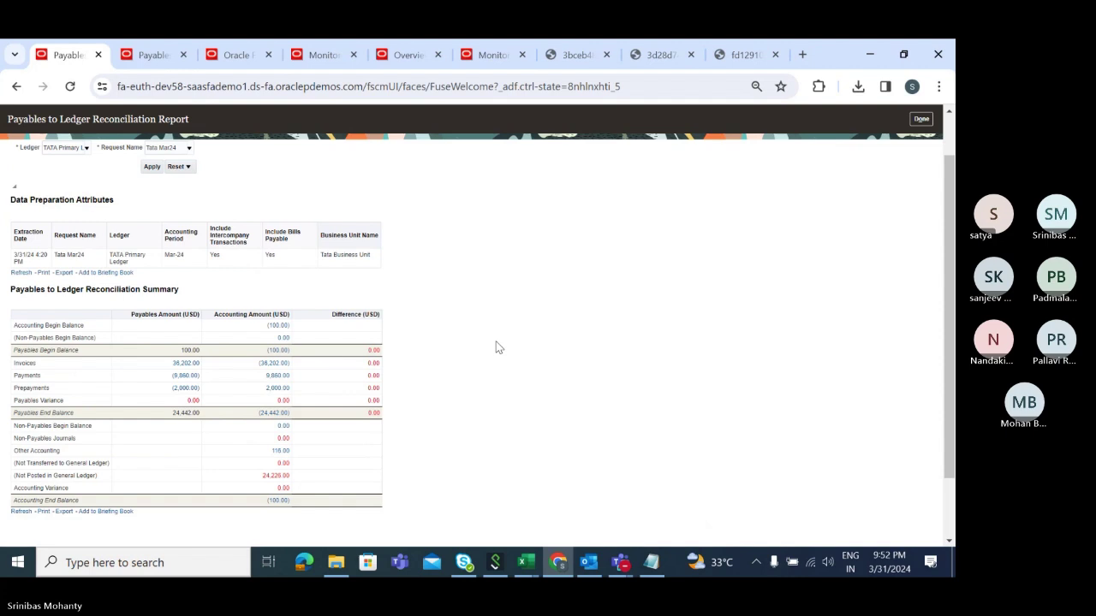
pyautogui.scroll(2, 484, 356)
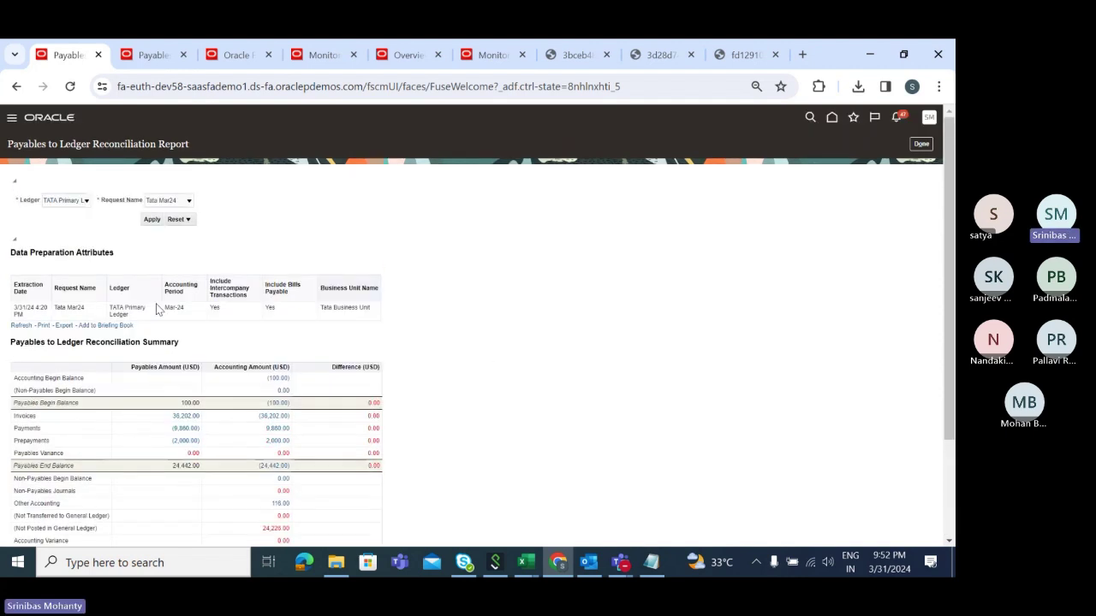
pyautogui.scroll(-3, 156, 314)
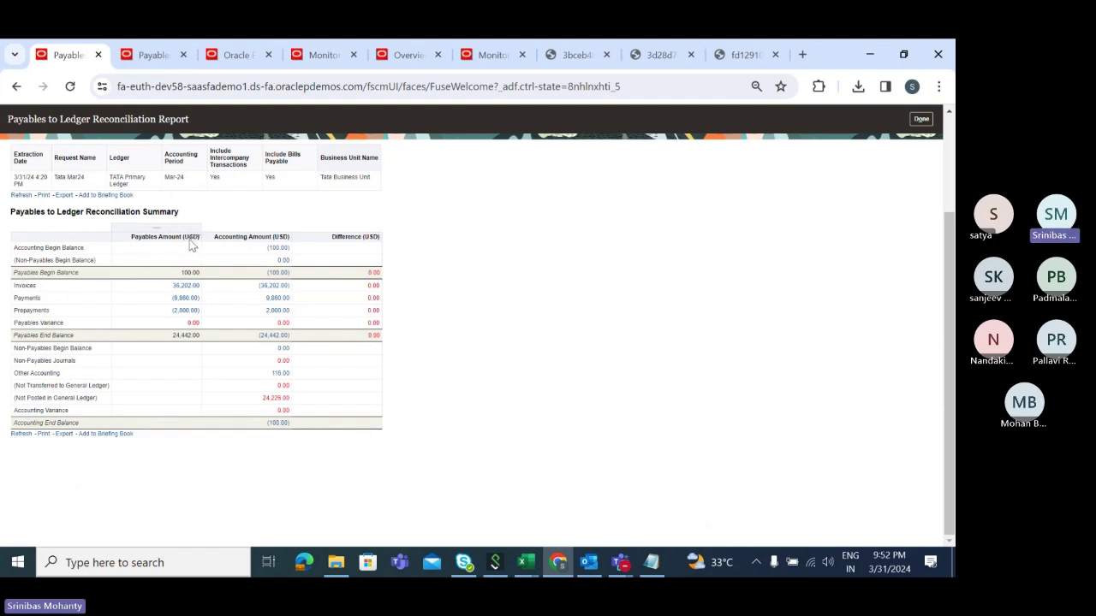
pyautogui.click(137, 239)
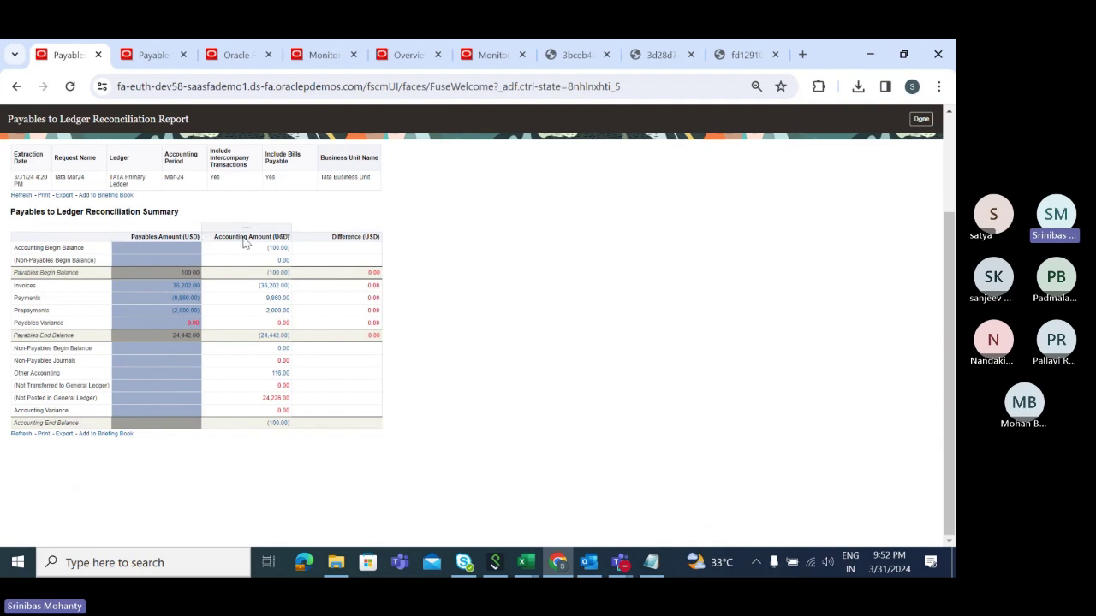
pyautogui.click(214, 242)
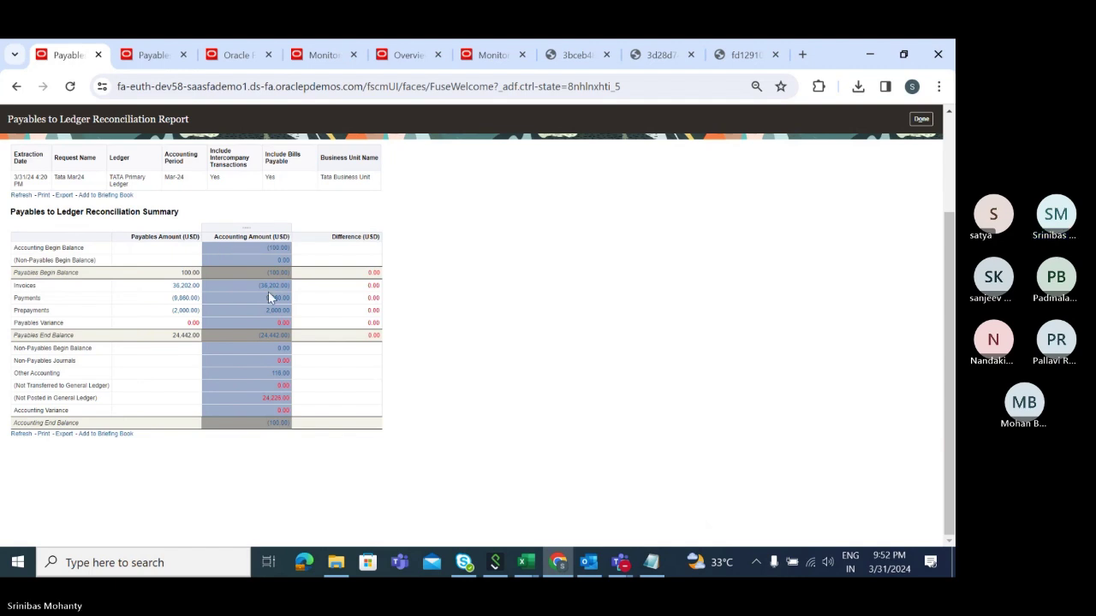
pyautogui.click(81, 274)
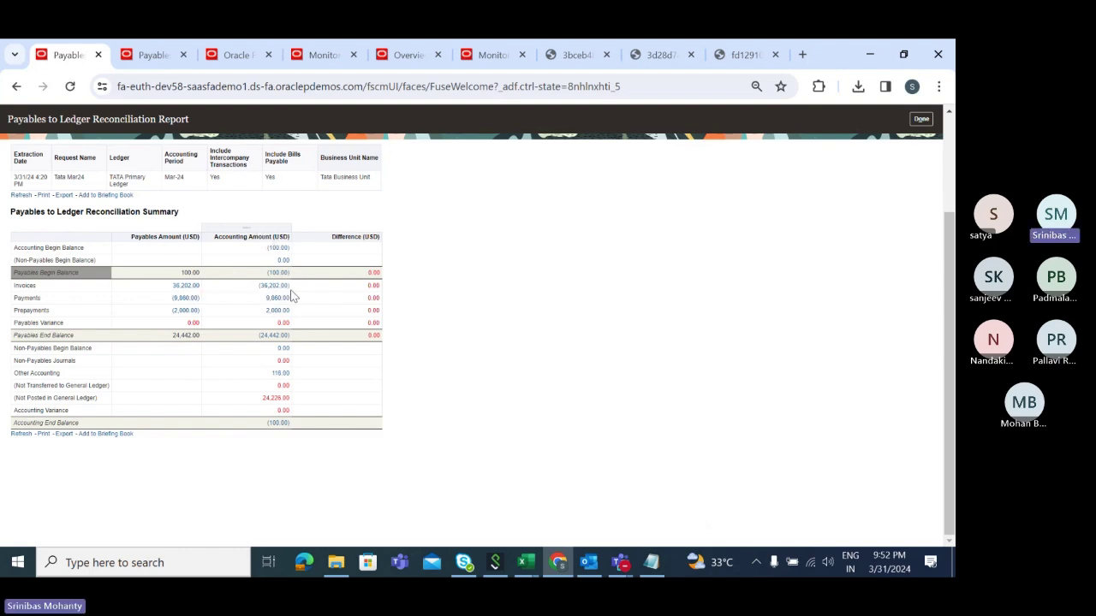
pyautogui.click(266, 287)
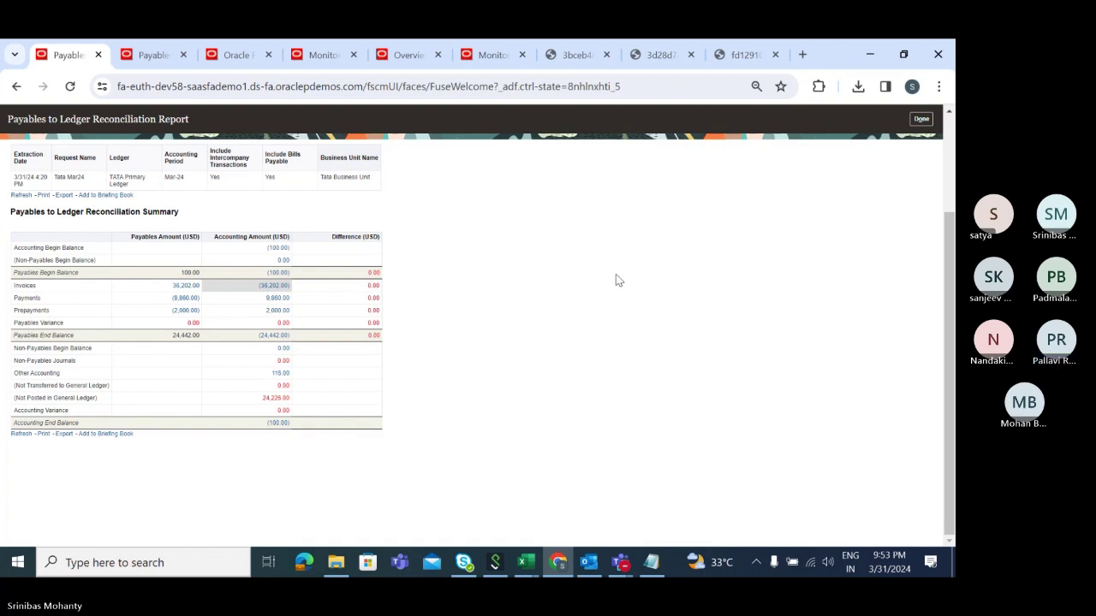
pyautogui.click(488, 346)
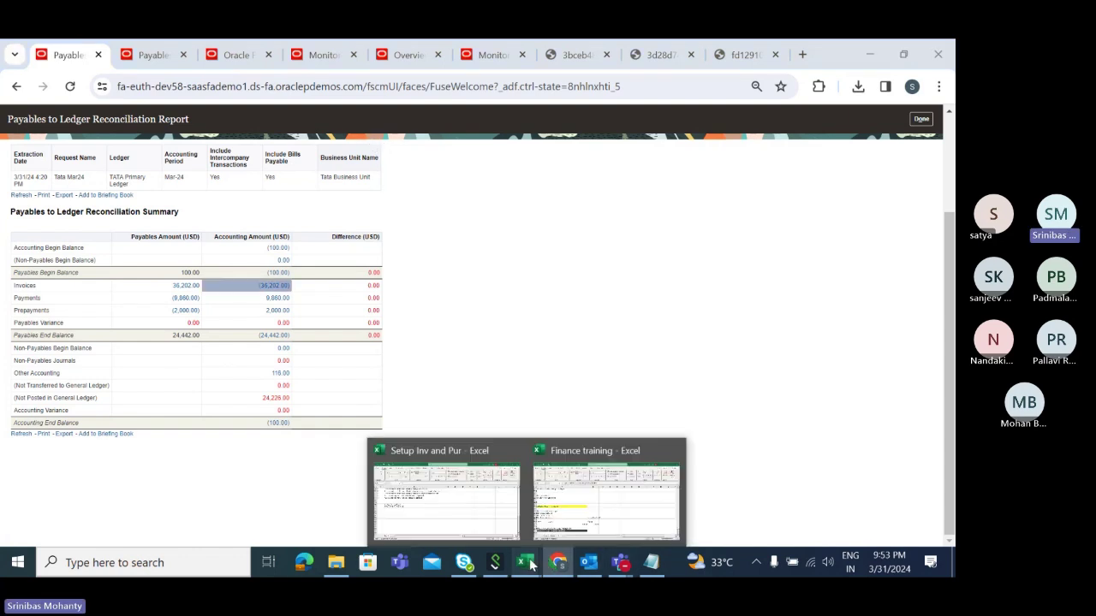
pyautogui.click(518, 309)
pyautogui.click(484, 257)
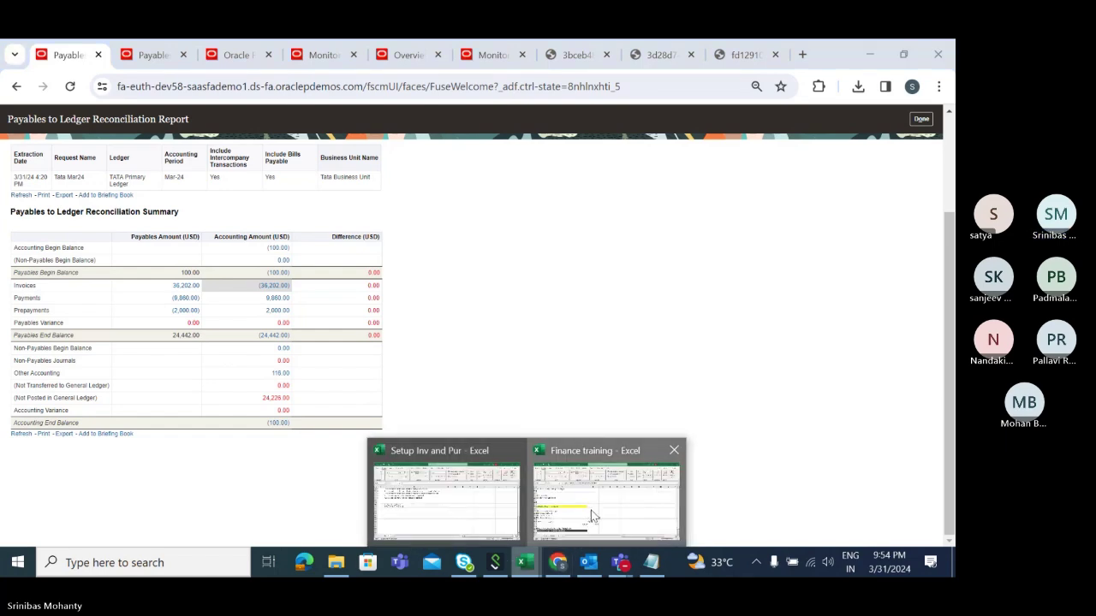
# - Switch to the Finance training workbook in Excel, save it, and return to the reconciliation report in the browser
pyautogui.click(582, 512)
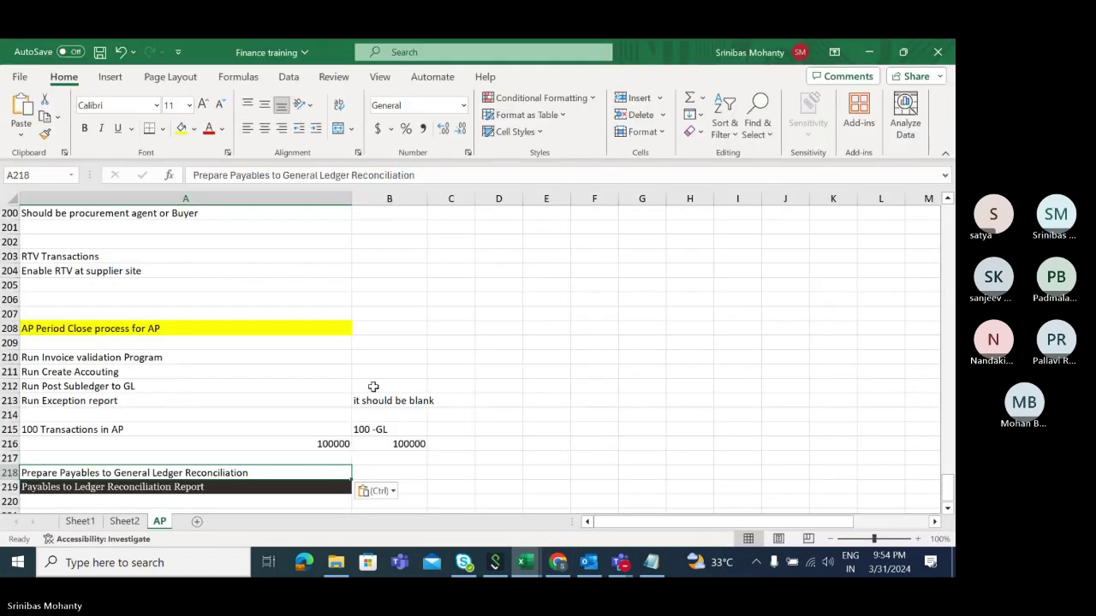
pyautogui.scroll(-1, 373, 387)
pyautogui.click(24, 77)
pyautogui.click(47, 280)
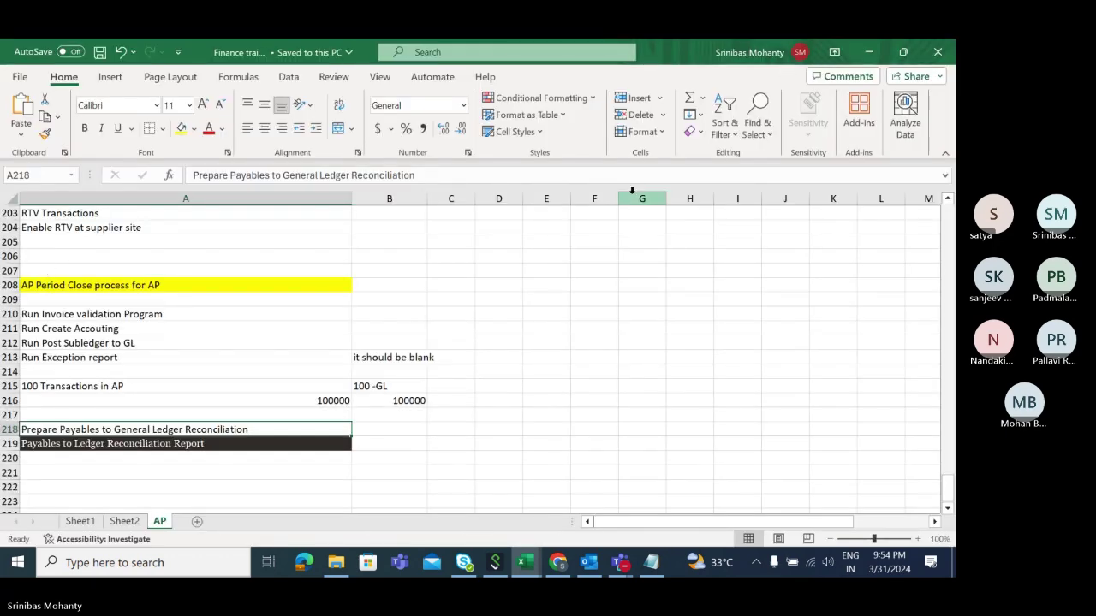
pyautogui.hotkey('alt', 'Tab')
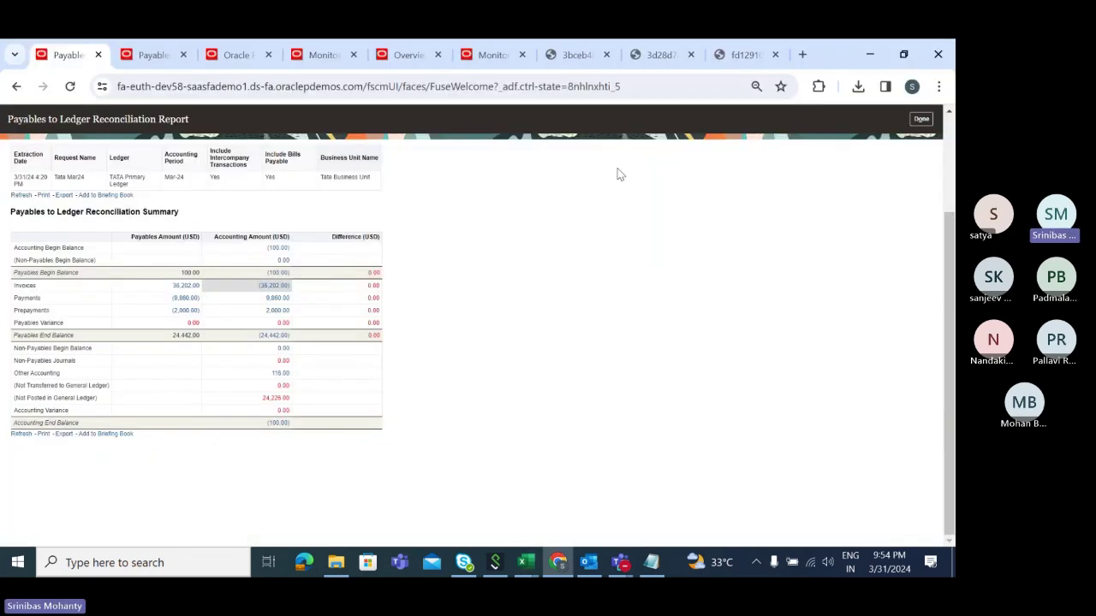
# - Close the reconciliation report and return the scheduled processes and Payables Dashboard browser tabs to the home page
pyautogui.click(921, 119)
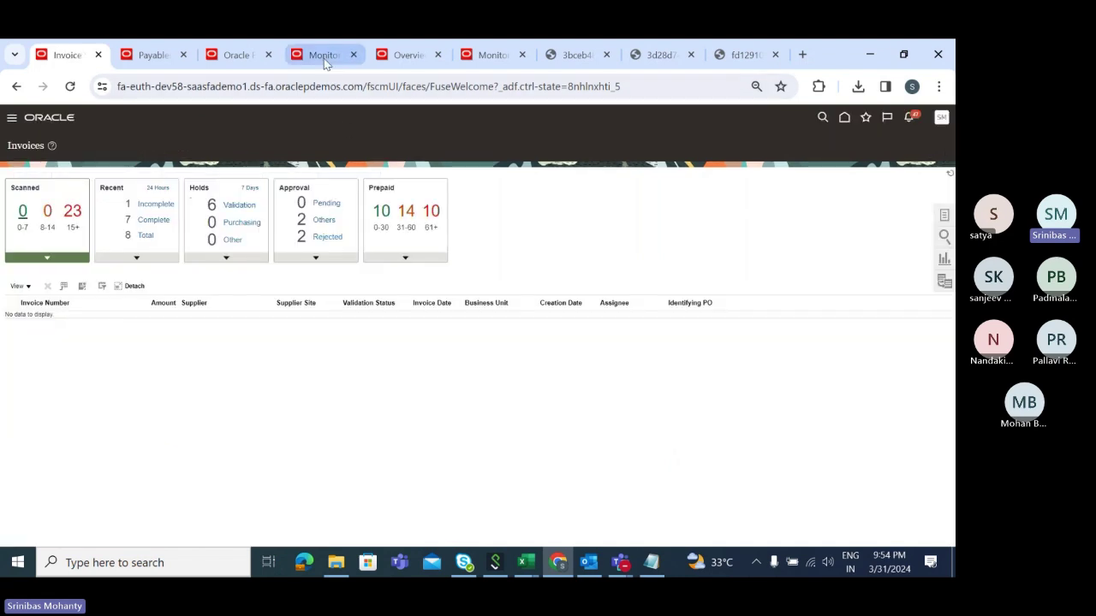
pyautogui.click(322, 55)
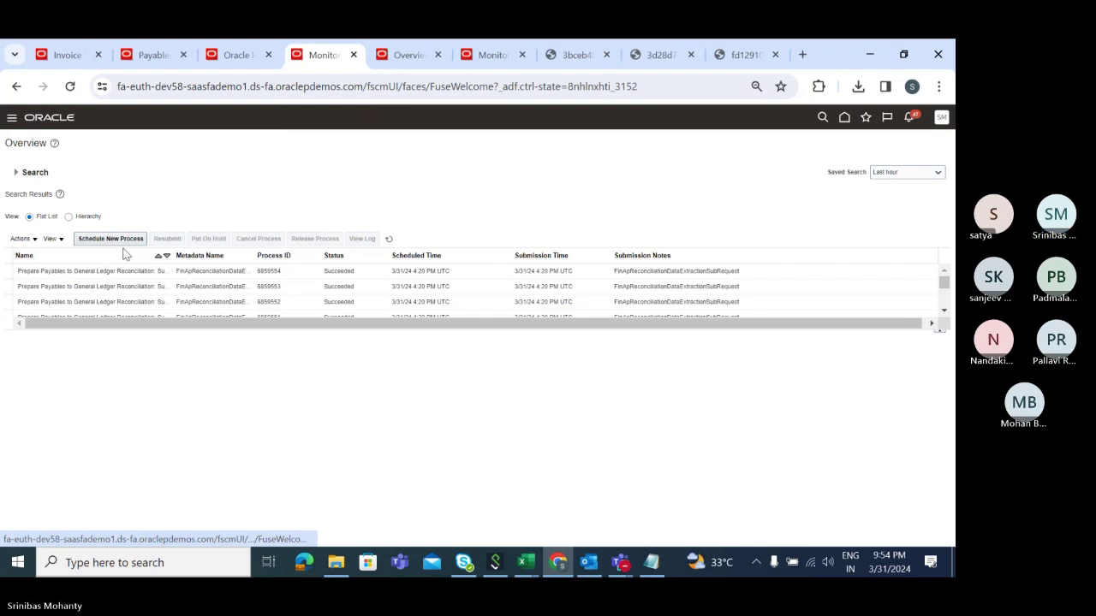
pyautogui.click(844, 117)
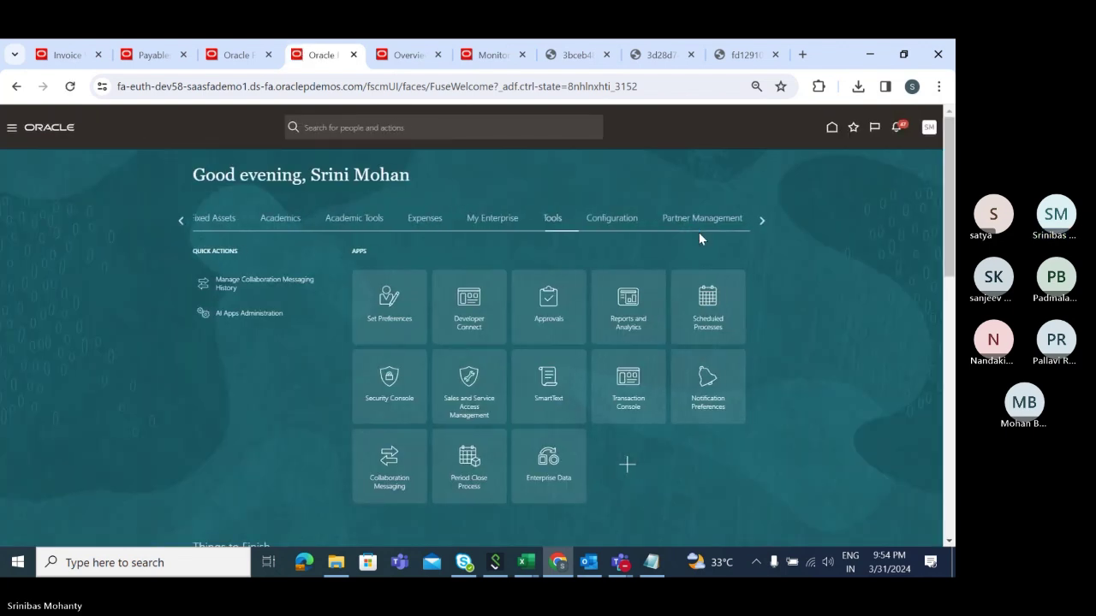
pyautogui.click(140, 56)
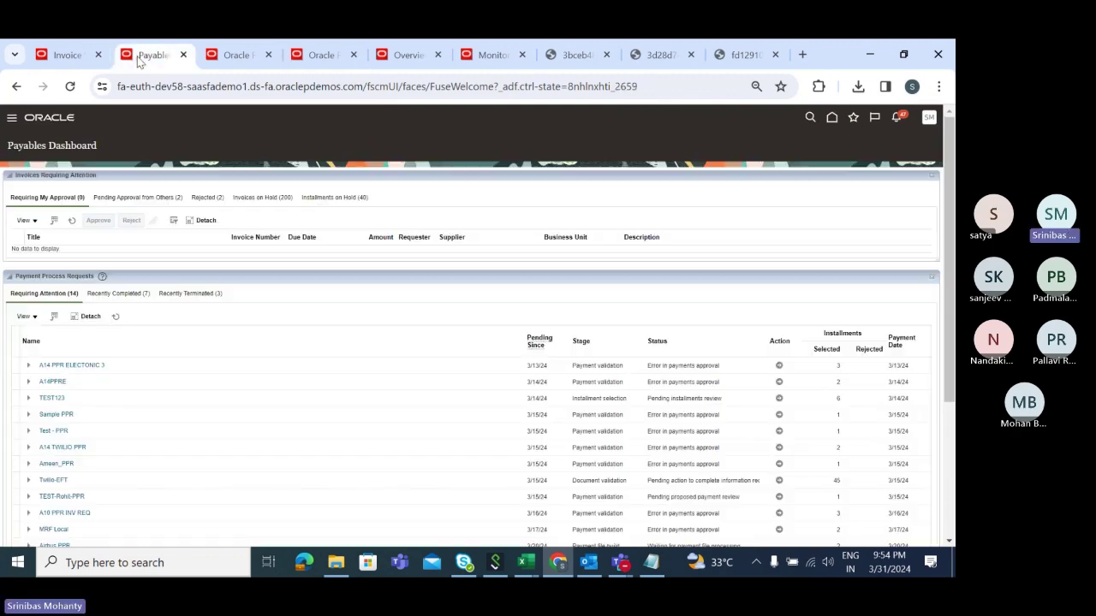
pyautogui.click(835, 117)
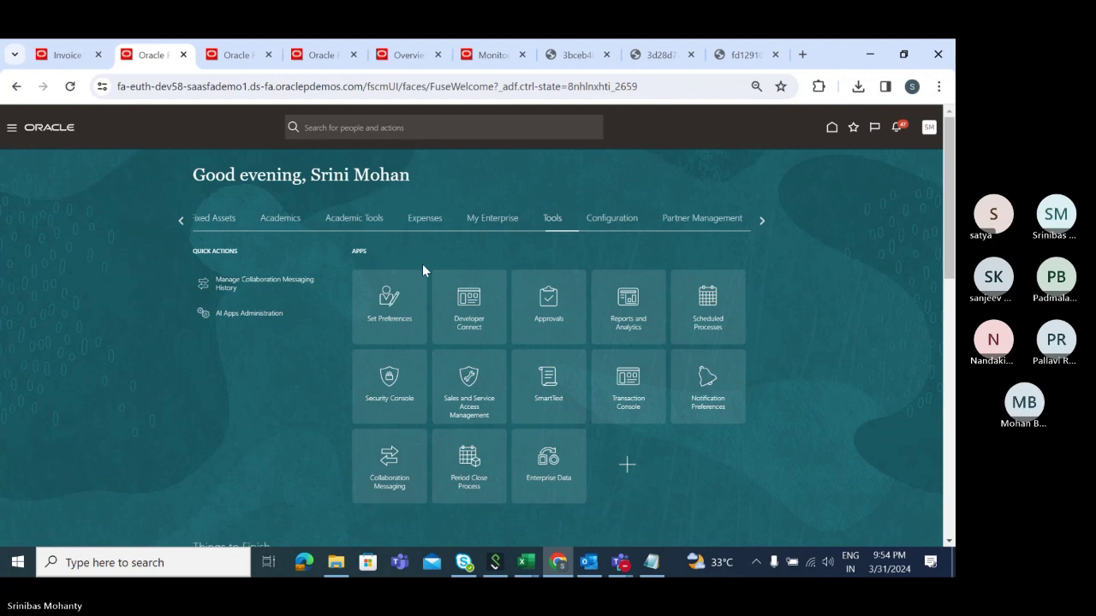
pyautogui.click(180, 221)
pyautogui.click(178, 217)
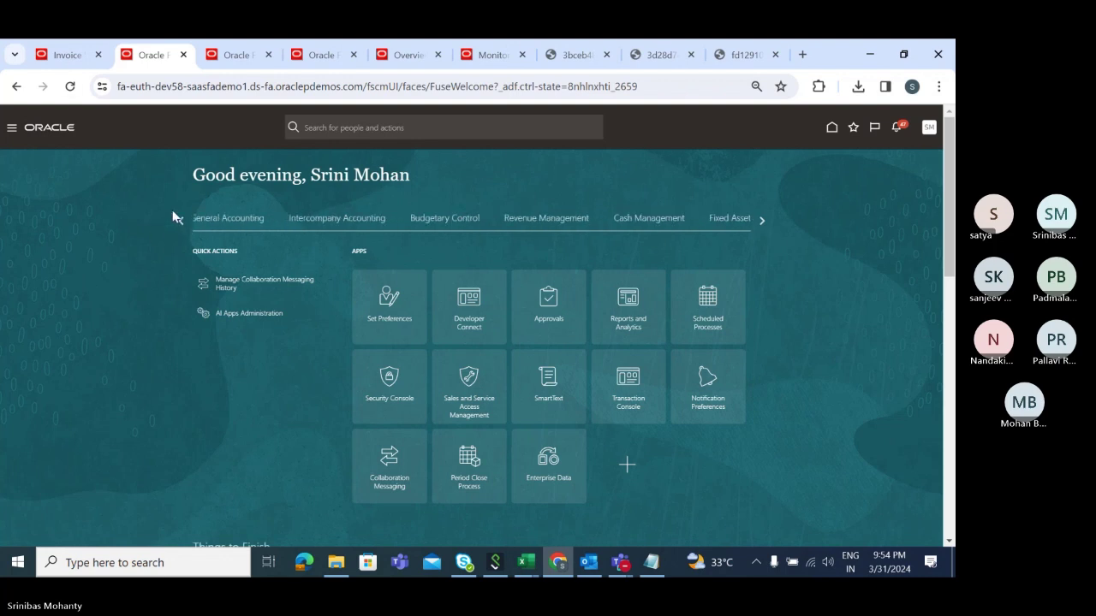
# - Open Manage Accounting Periods from the Payables Periods tasks of the Invoices work area
pyautogui.click(68, 54)
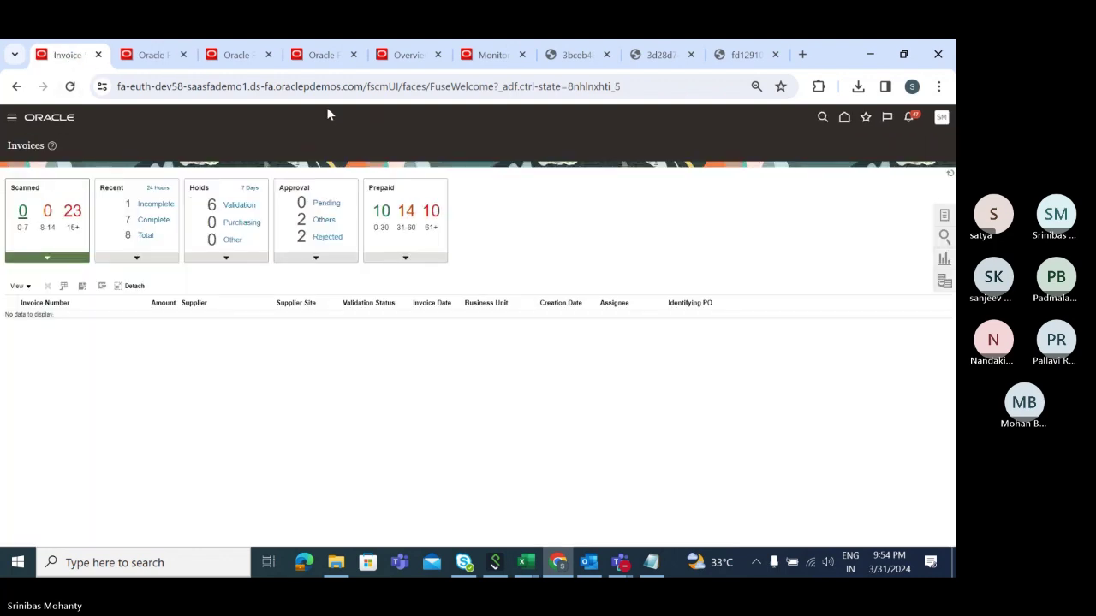
pyautogui.click(944, 215)
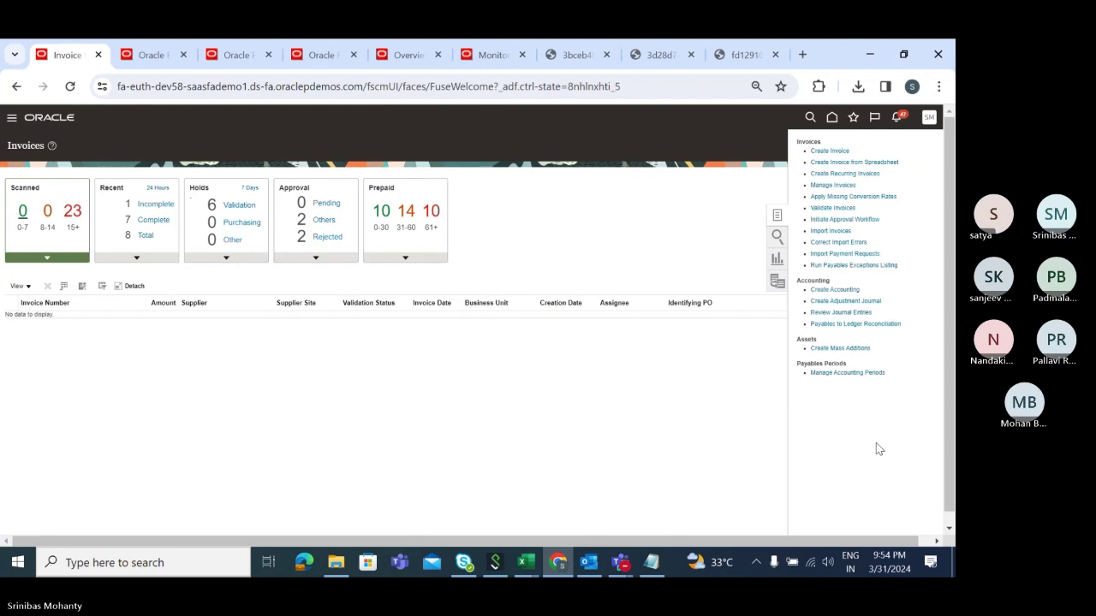
pyautogui.click(851, 372)
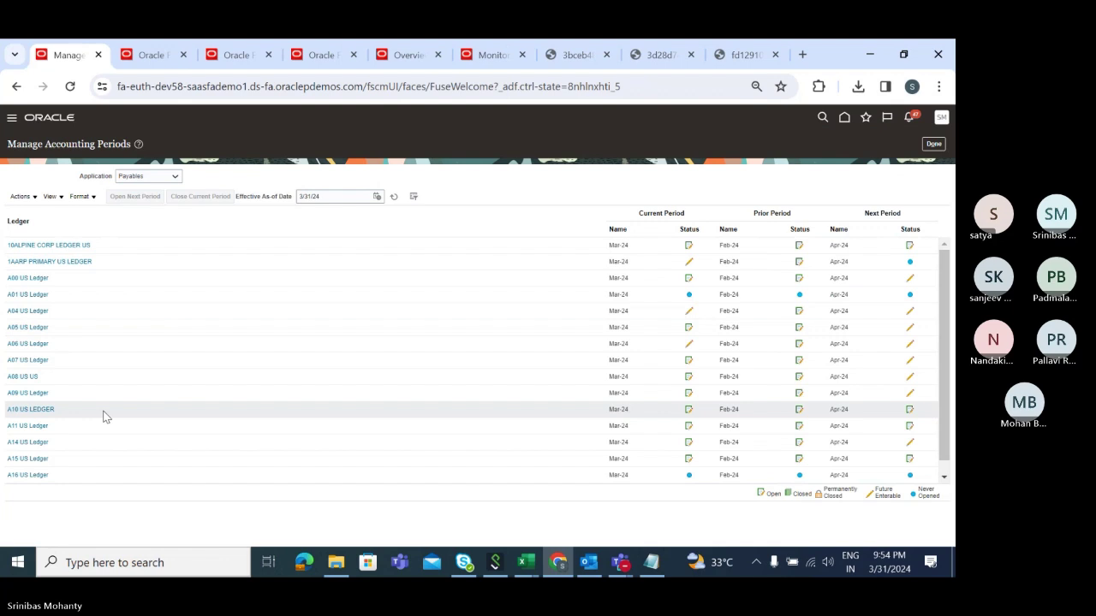
# - Find TATA Primary Ledger in the list of Payables ledgers and open its accounting period statuses
pyautogui.scroll(-1, 141, 437)
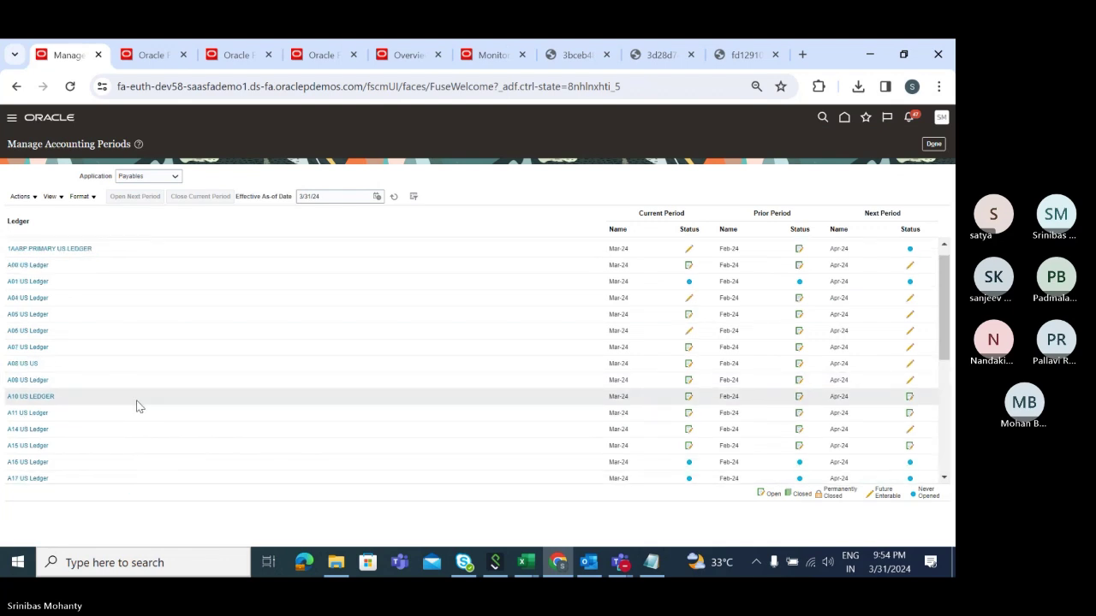
pyautogui.scroll(-10, 137, 403)
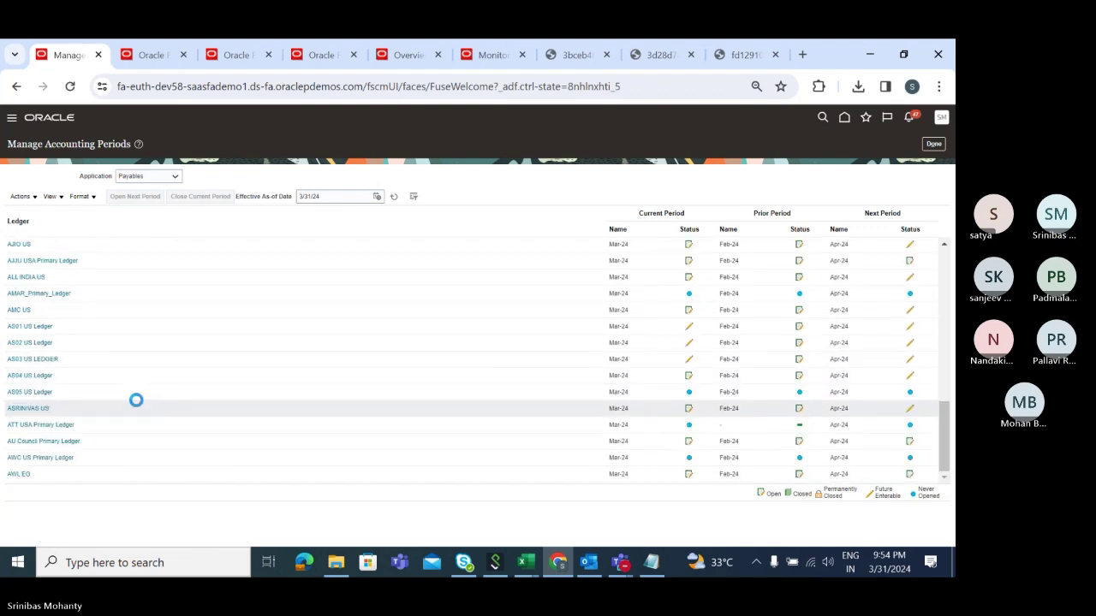
pyautogui.scroll(-5, 136, 400)
pyautogui.scroll(-5, 136, 400)
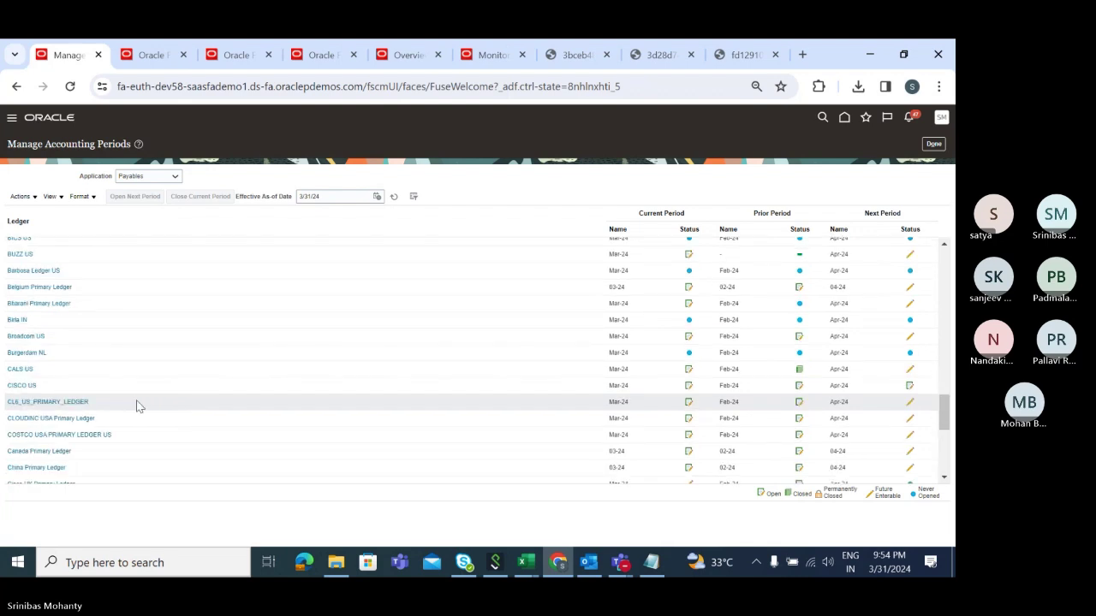
pyautogui.scroll(-5, 136, 399)
pyautogui.scroll(-5, 137, 403)
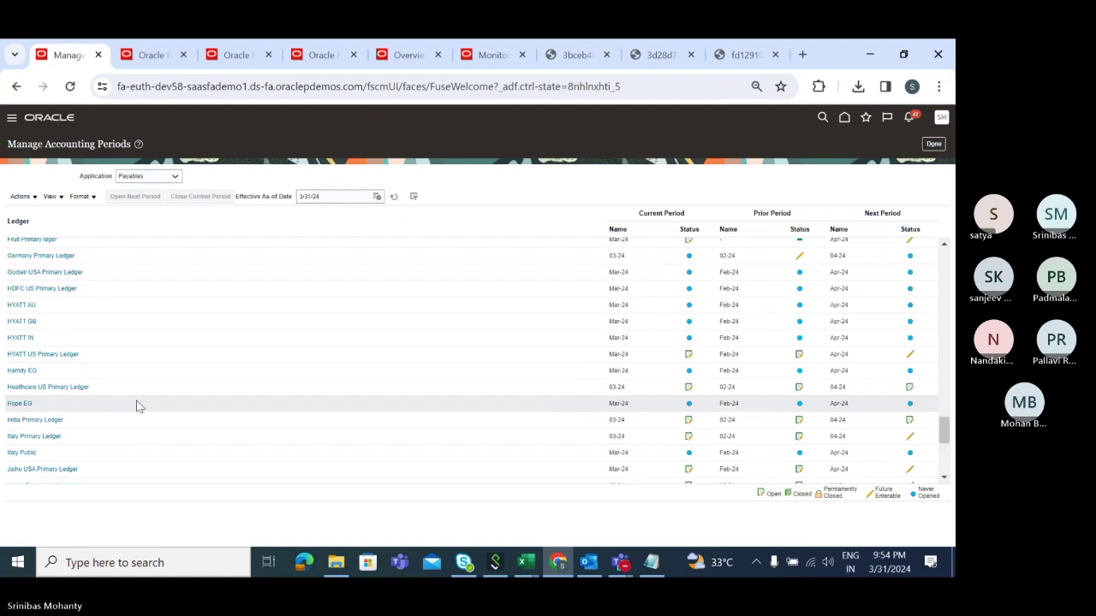
pyautogui.scroll(-10, 136, 399)
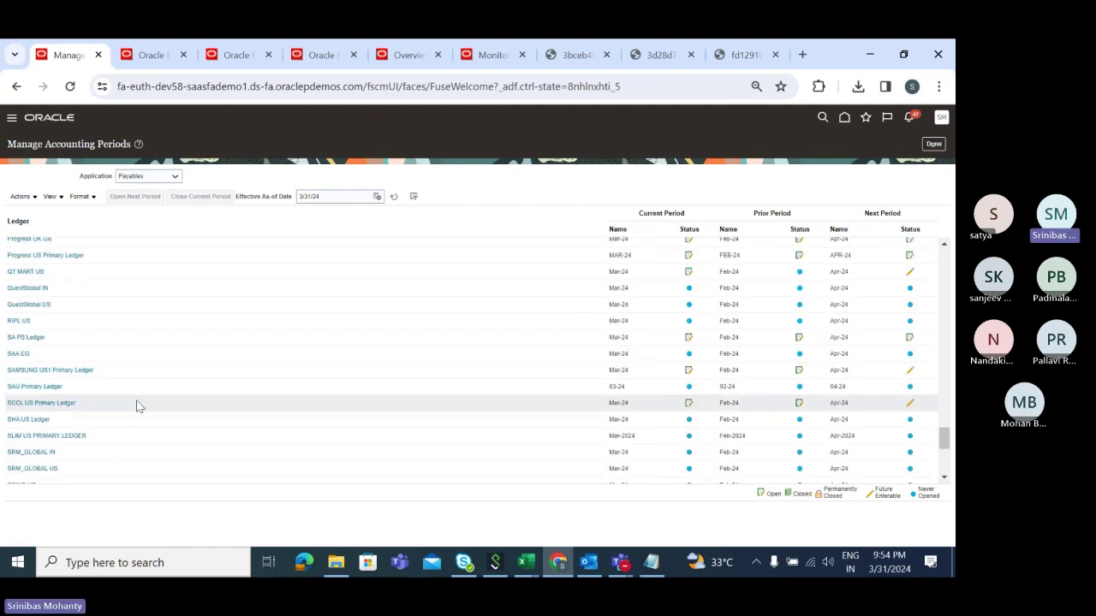
pyautogui.scroll(-5, 137, 400)
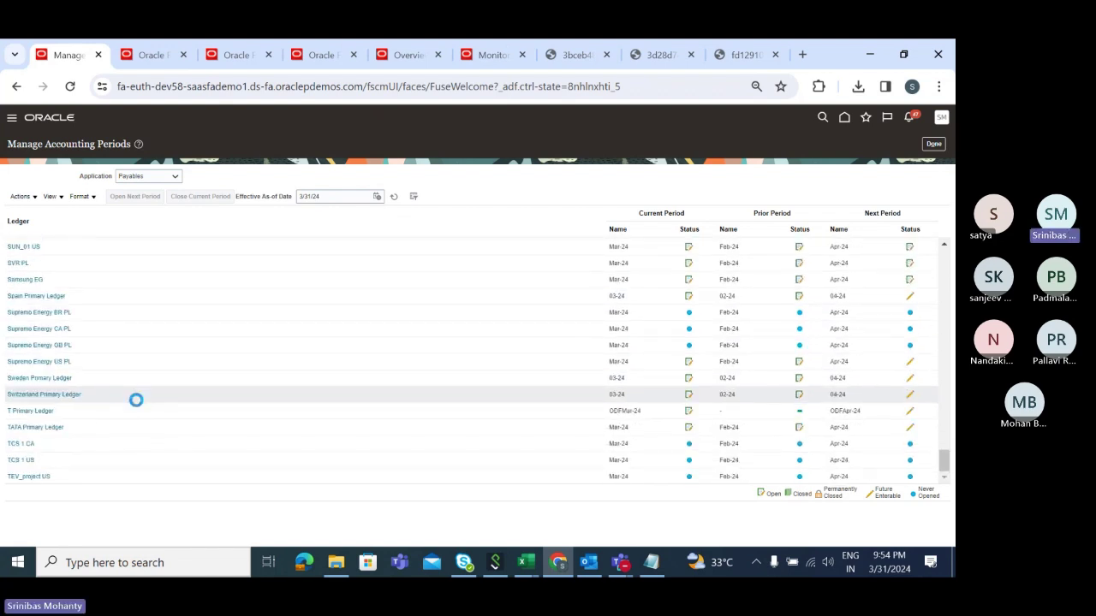
pyautogui.click(70, 426)
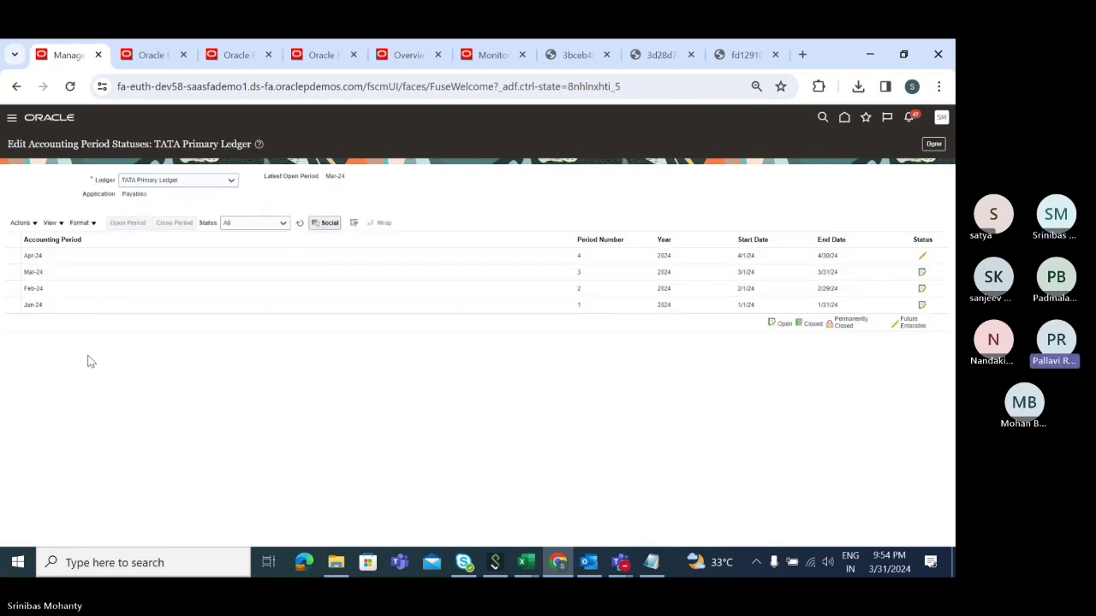
# - Submit the close of the Mar-24 Payables period for TATA Primary Ledger and leave the period statuses page
pyautogui.click(59, 271)
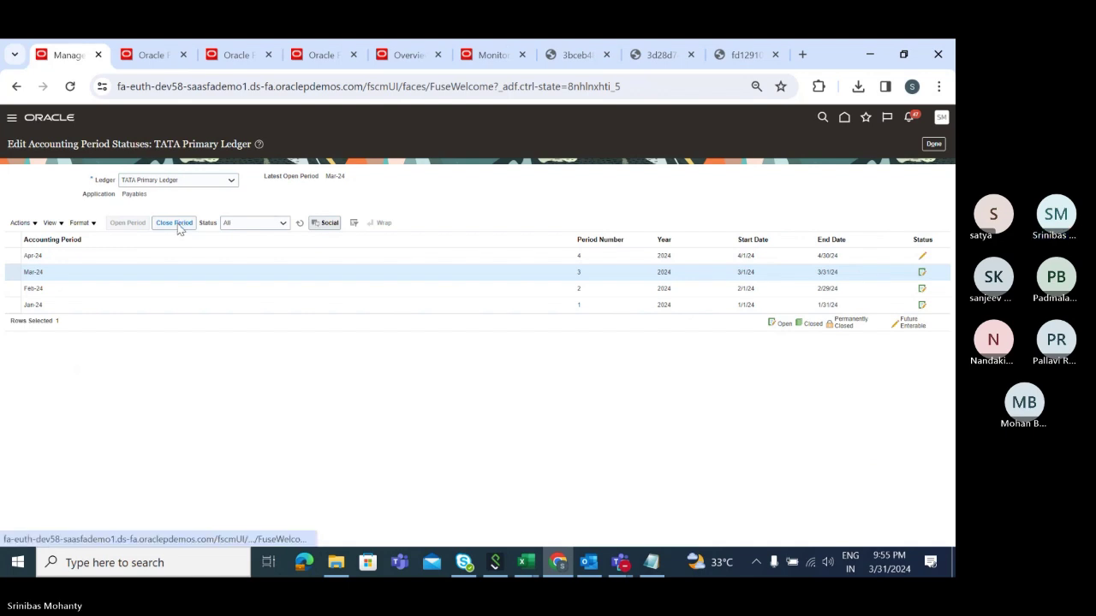
pyautogui.click(178, 224)
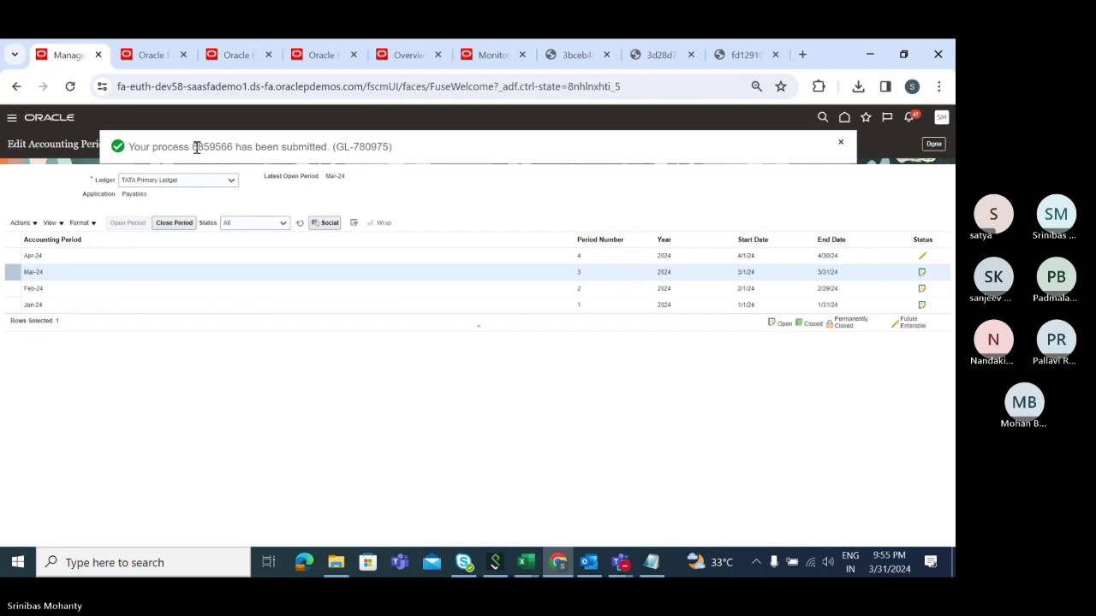
pyautogui.moveTo(193, 148); pyautogui.dragTo(236, 148)
pyautogui.click(842, 144)
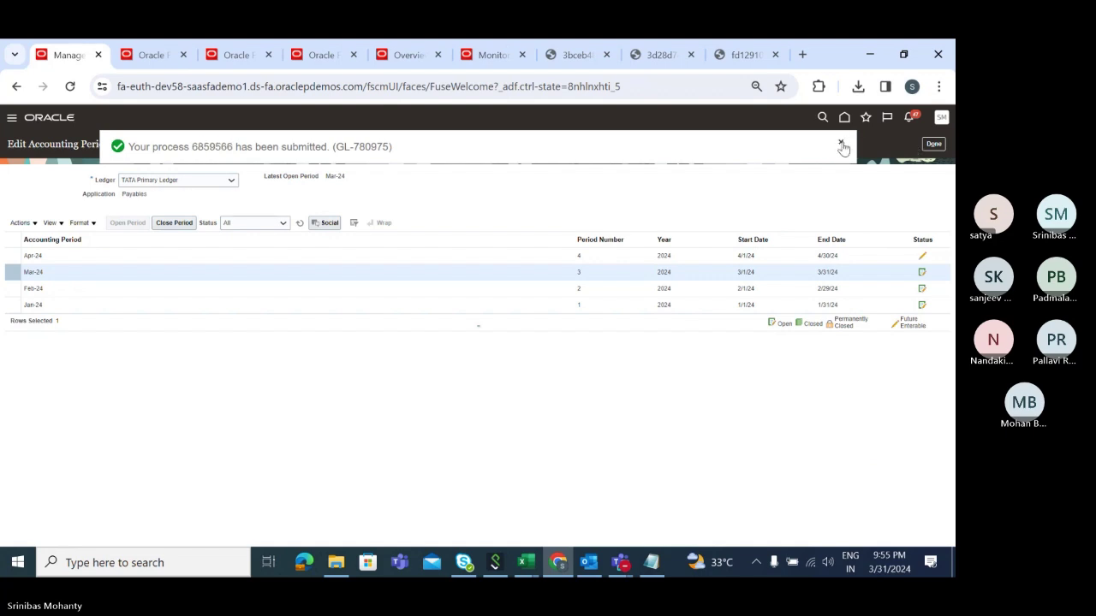
pyautogui.click(937, 145)
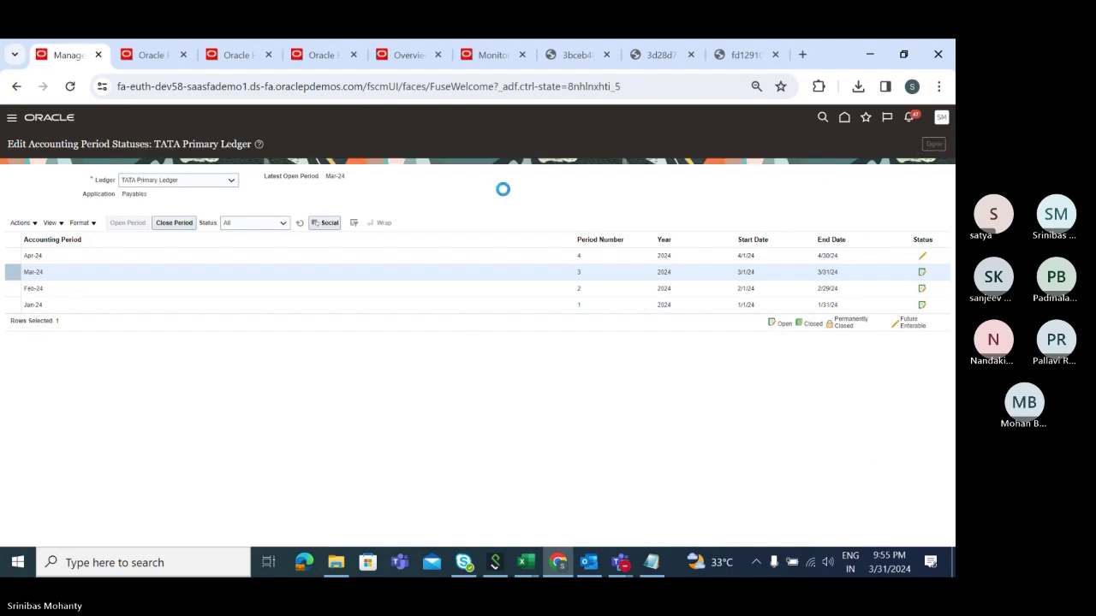
# - Open Scheduled Processes in the other home page tab and refresh the list until the Payables Period Close Exceptions Report finishes
pyautogui.click(323, 55)
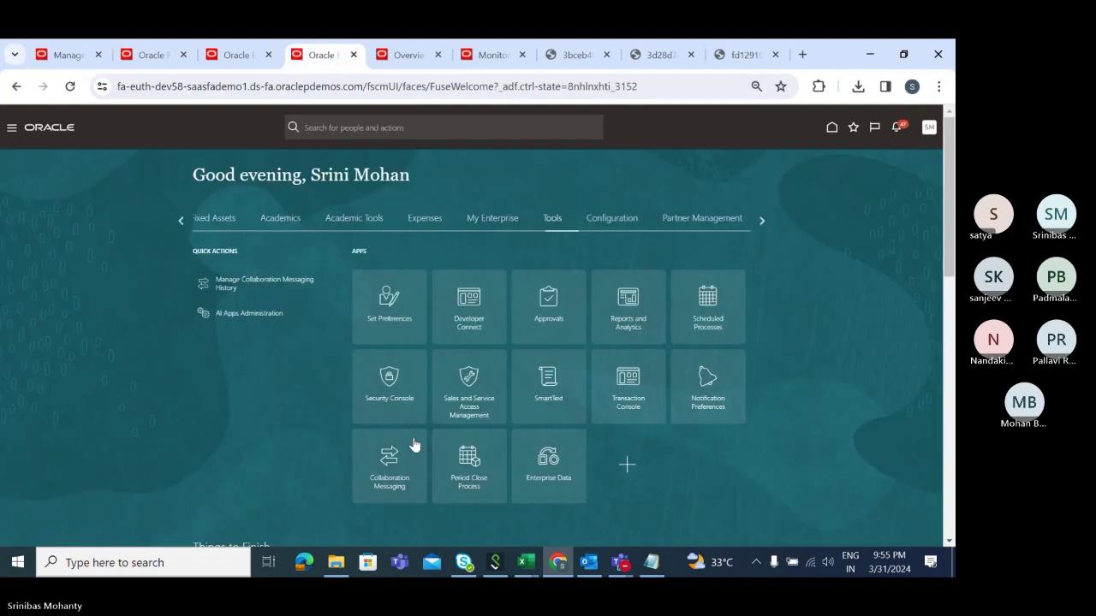
pyautogui.click(708, 304)
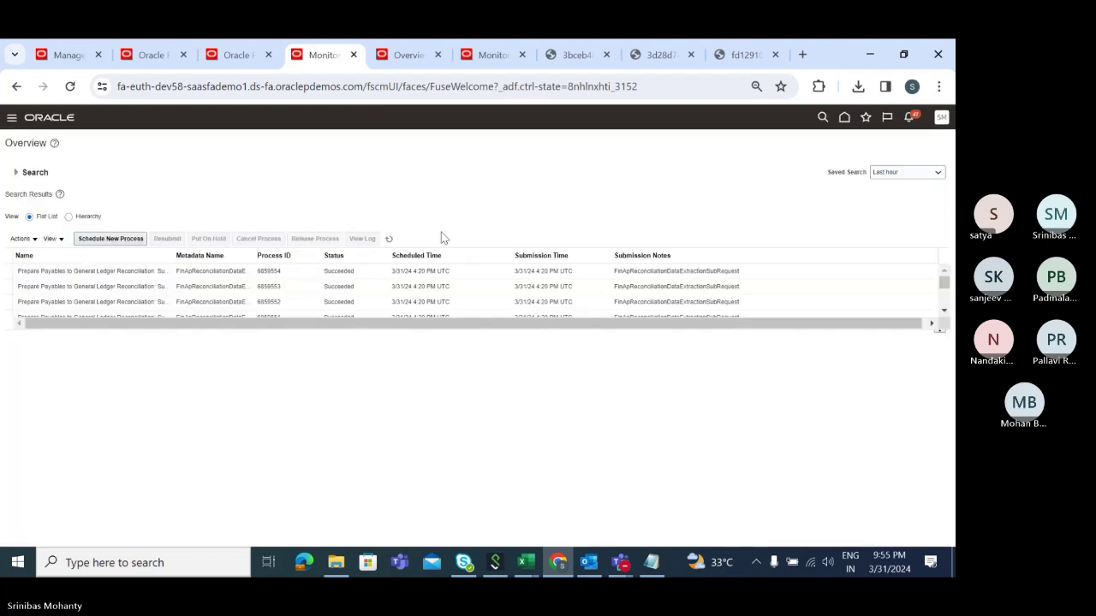
pyautogui.click(390, 239)
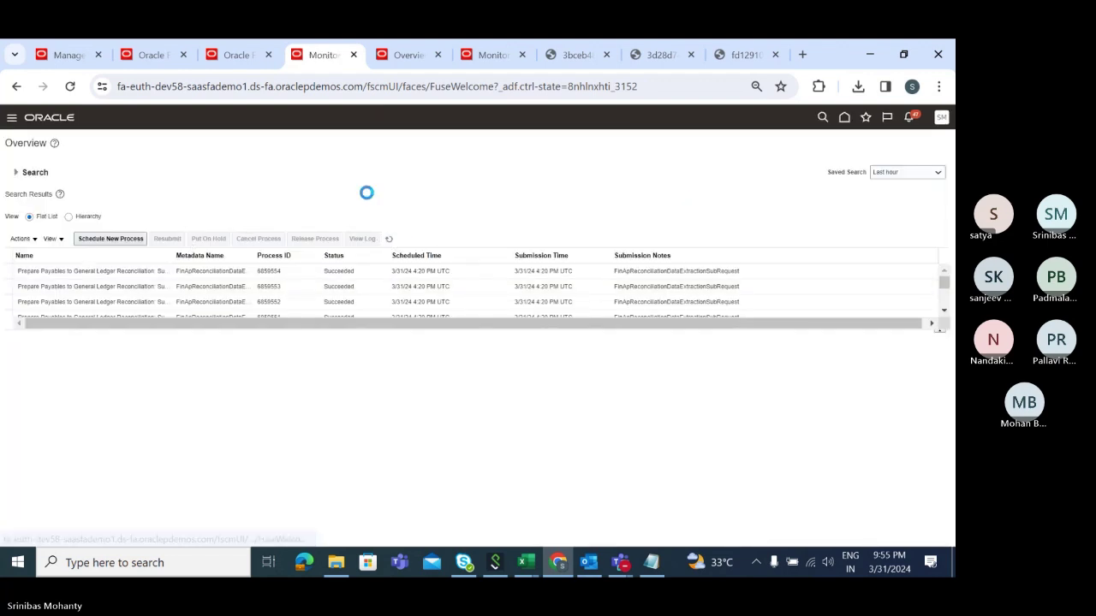
pyautogui.click(388, 239)
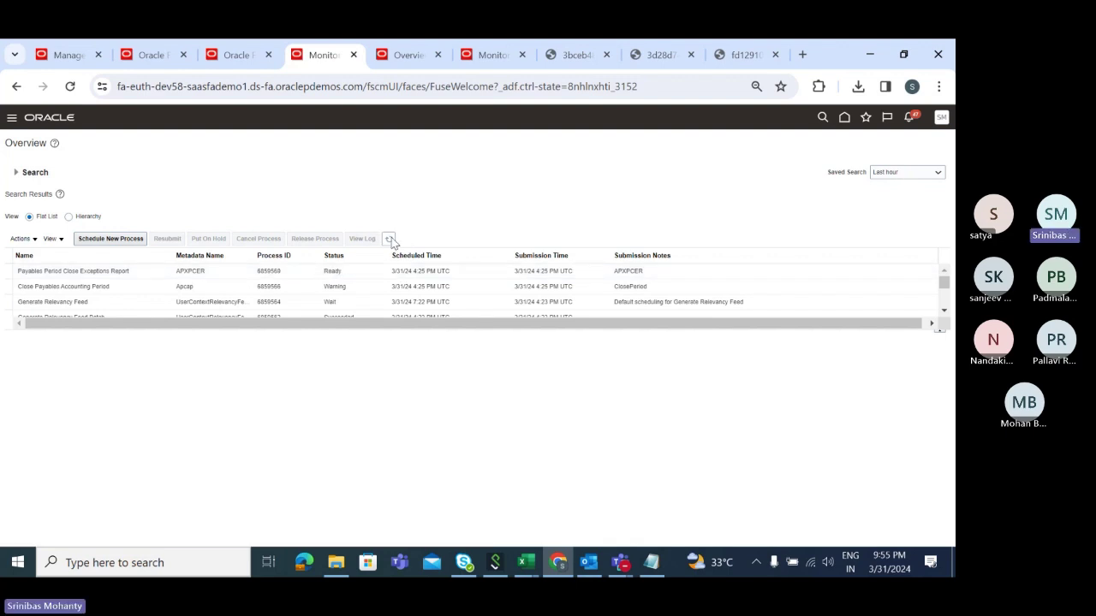
pyautogui.click(389, 240)
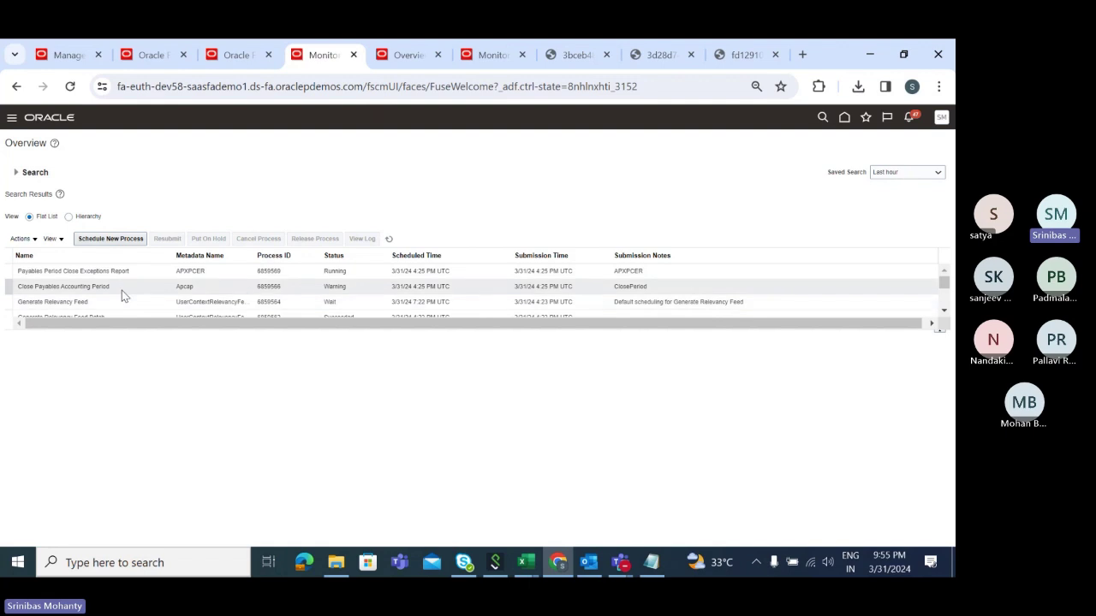
pyautogui.click(391, 239)
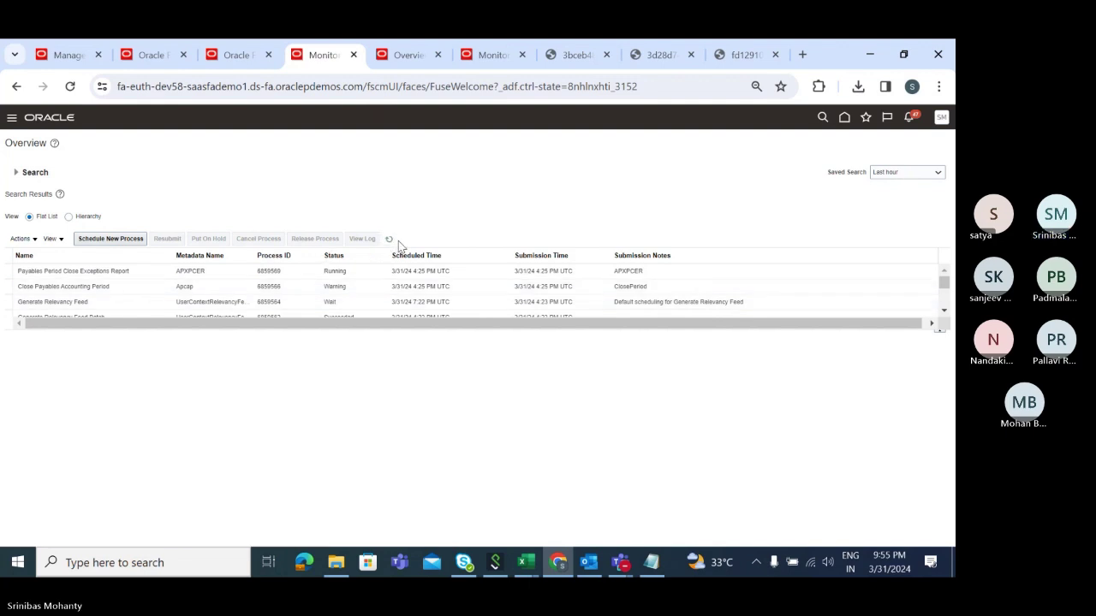
pyautogui.click(389, 240)
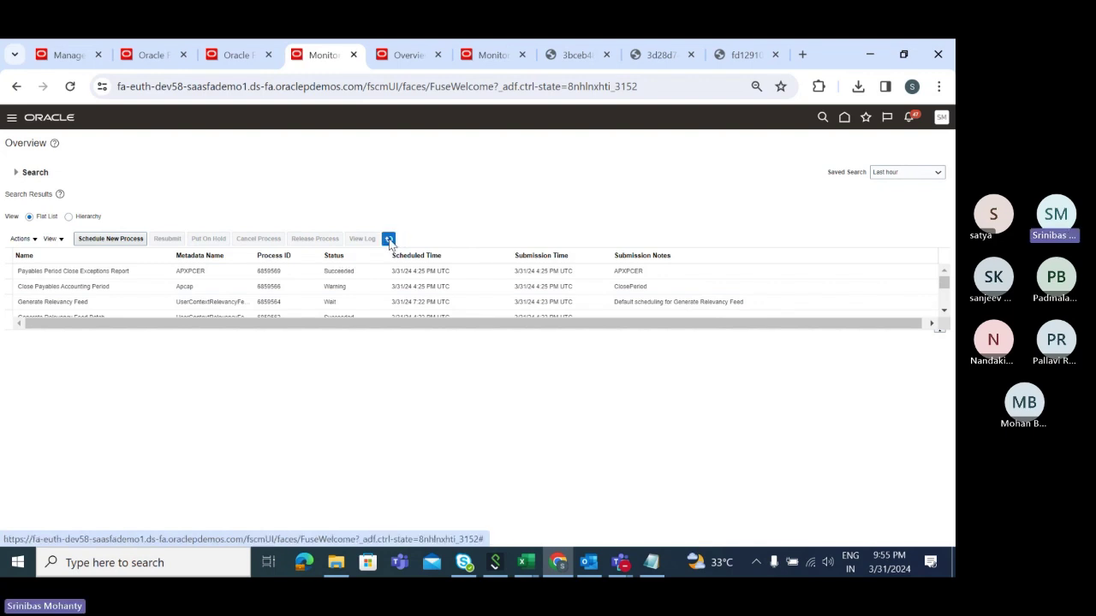
pyautogui.click(389, 240)
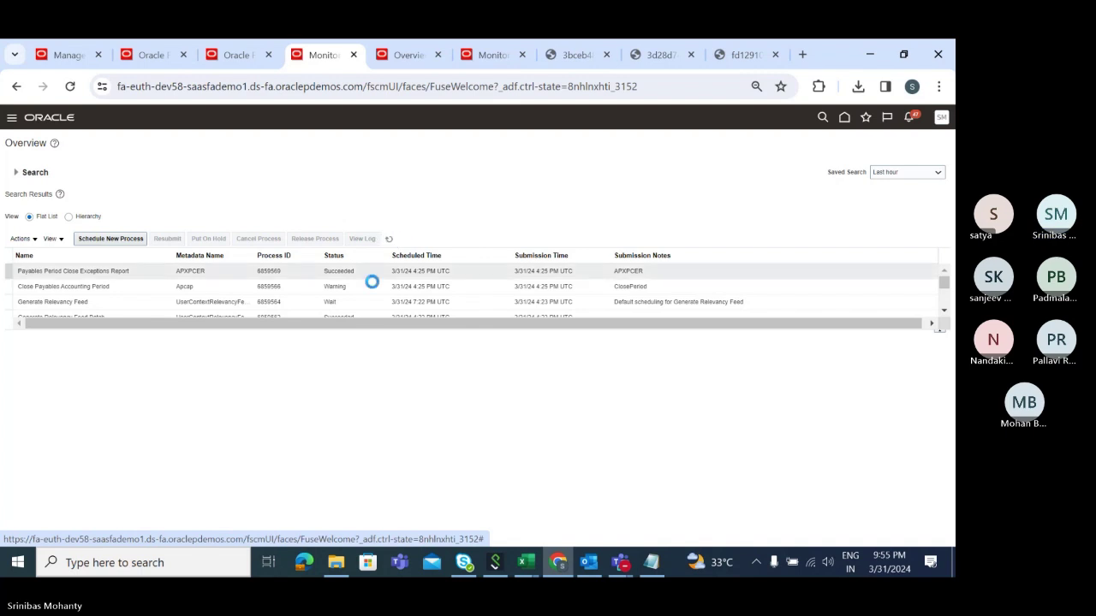
# - Open the log of the Close Payables Accounting Period process in Notepad, examine the exception reason, and return to the browser
pyautogui.click(101, 288)
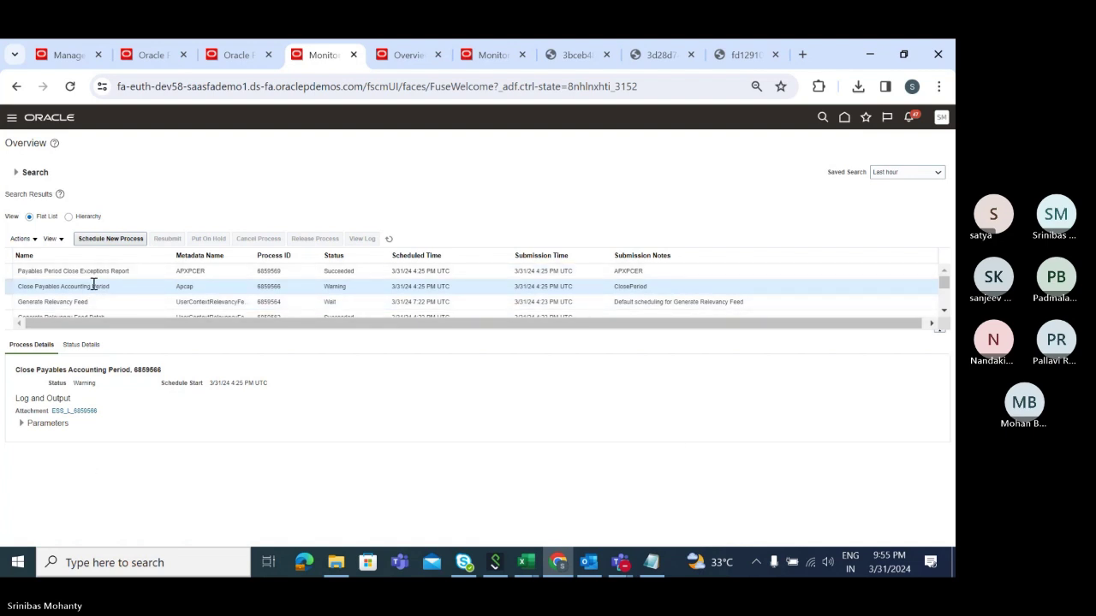
pyautogui.click(94, 420)
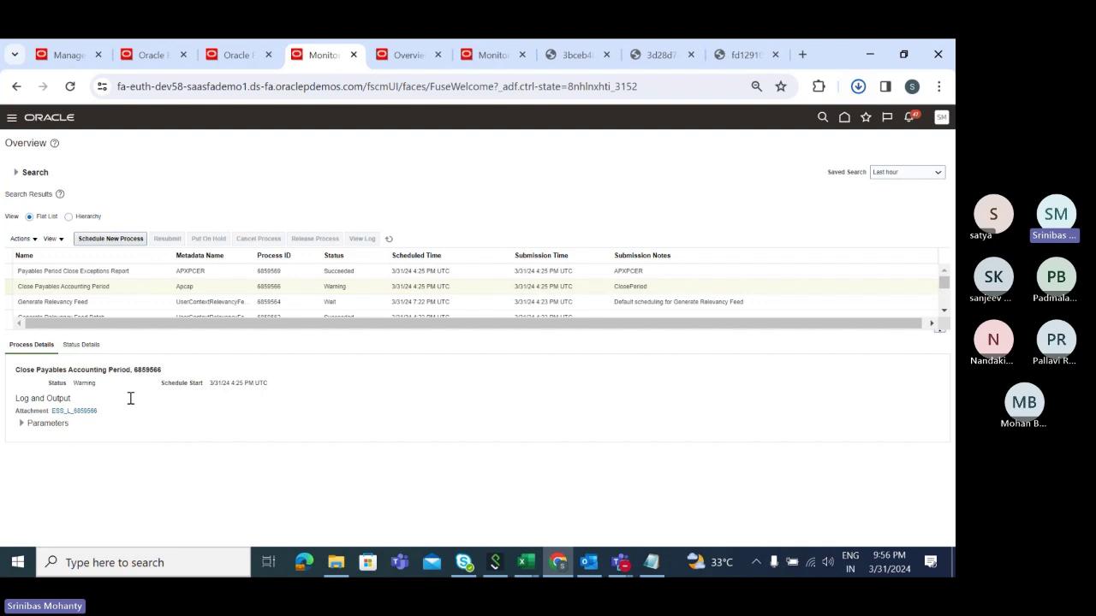
pyautogui.click(740, 118)
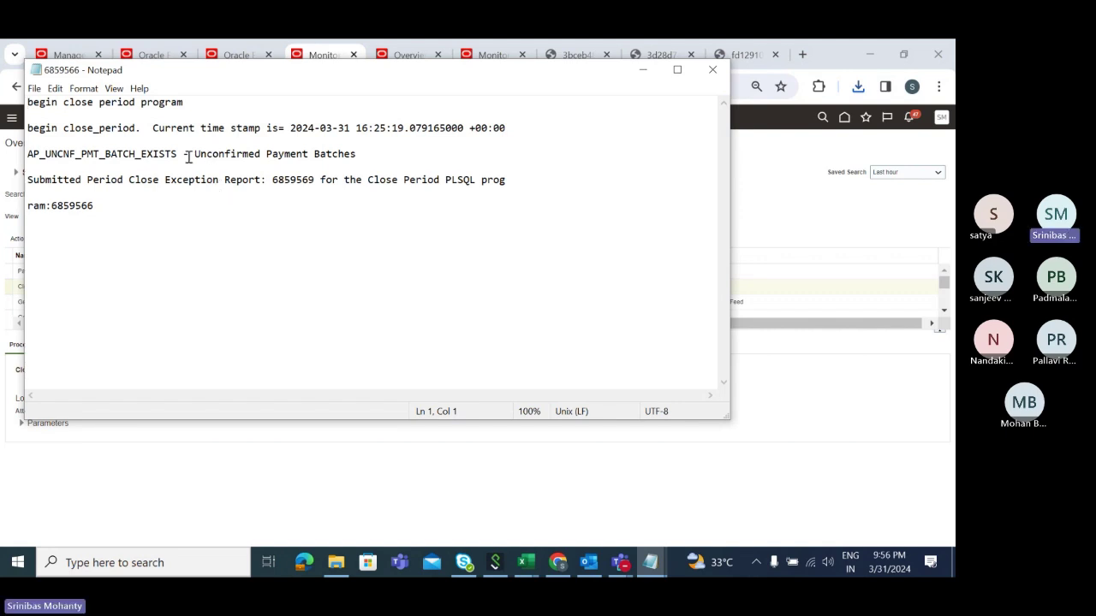
pyautogui.moveTo(196, 160); pyautogui.dragTo(368, 154)
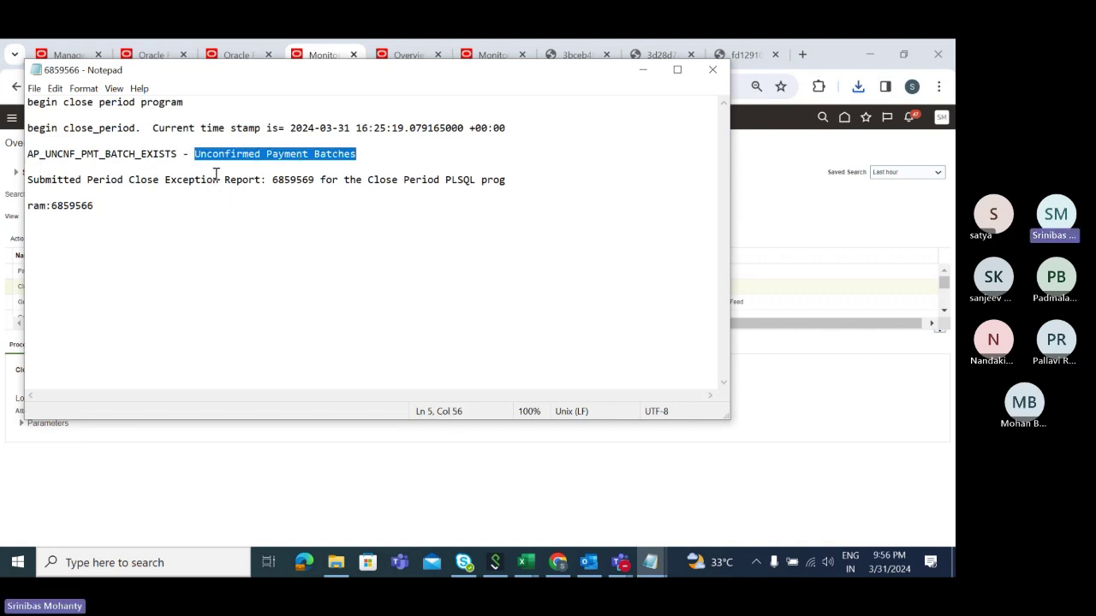
pyautogui.click(270, 142)
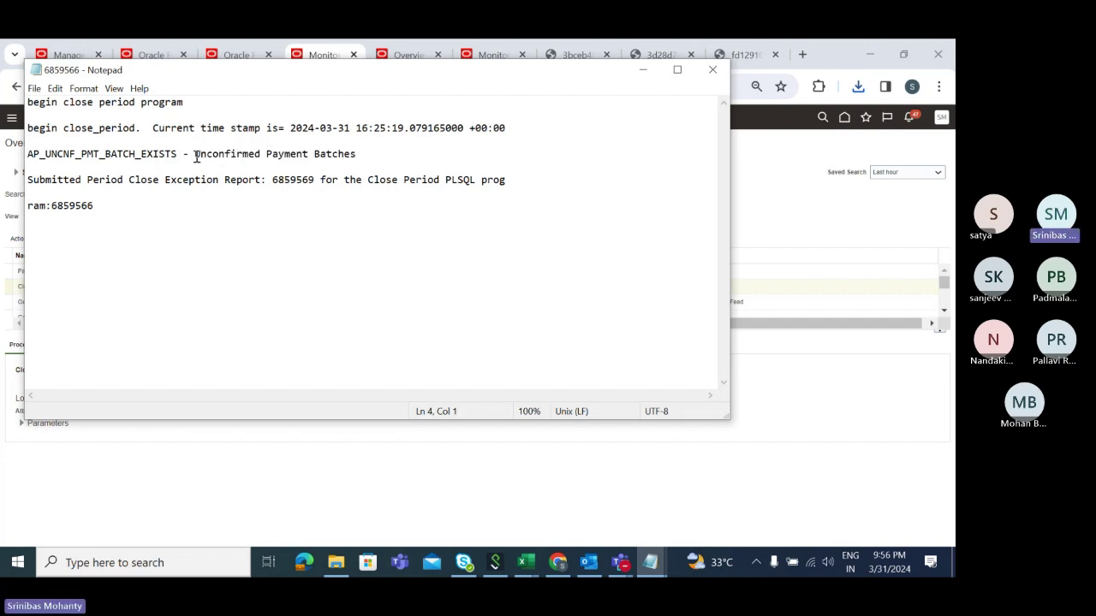
pyautogui.moveTo(196, 157); pyautogui.dragTo(388, 167)
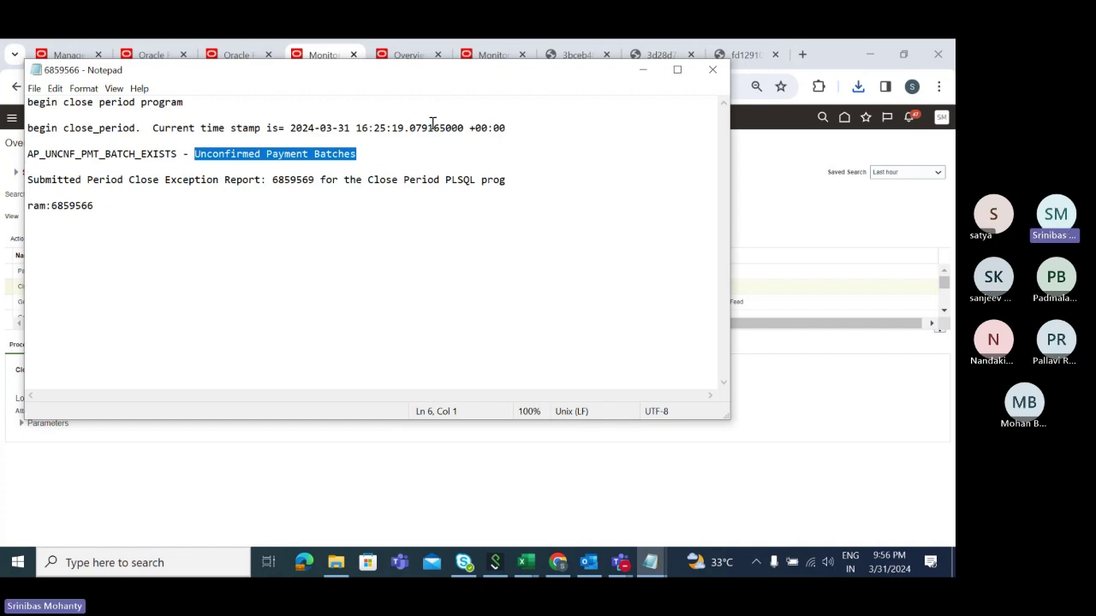
pyautogui.click(644, 71)
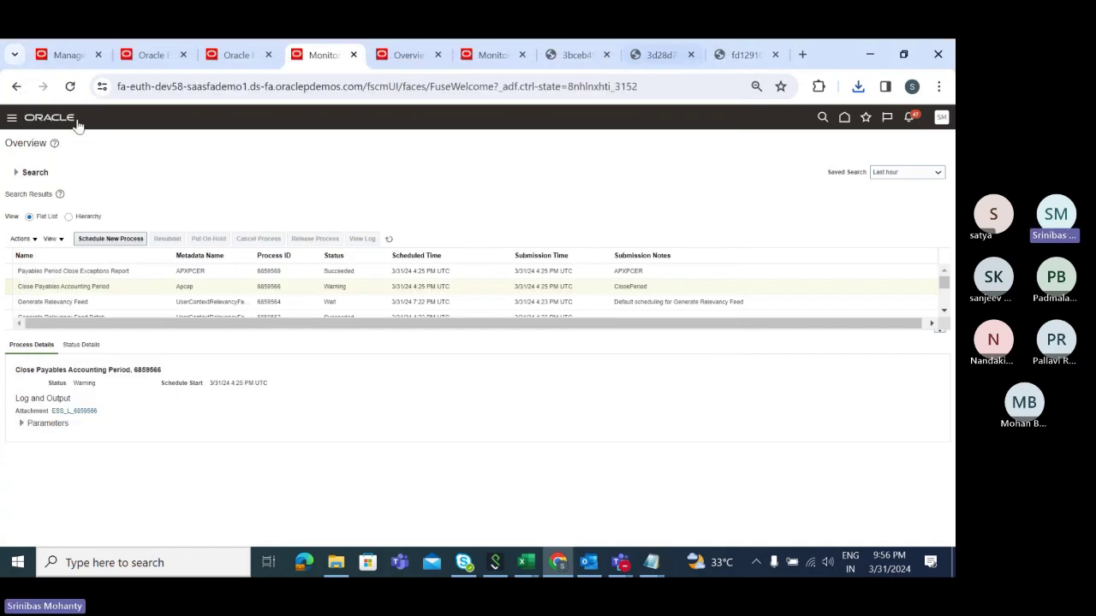
# - Open Manage Payment Process Requests from the Payments work area and search for requests named Tata
pyautogui.click(241, 56)
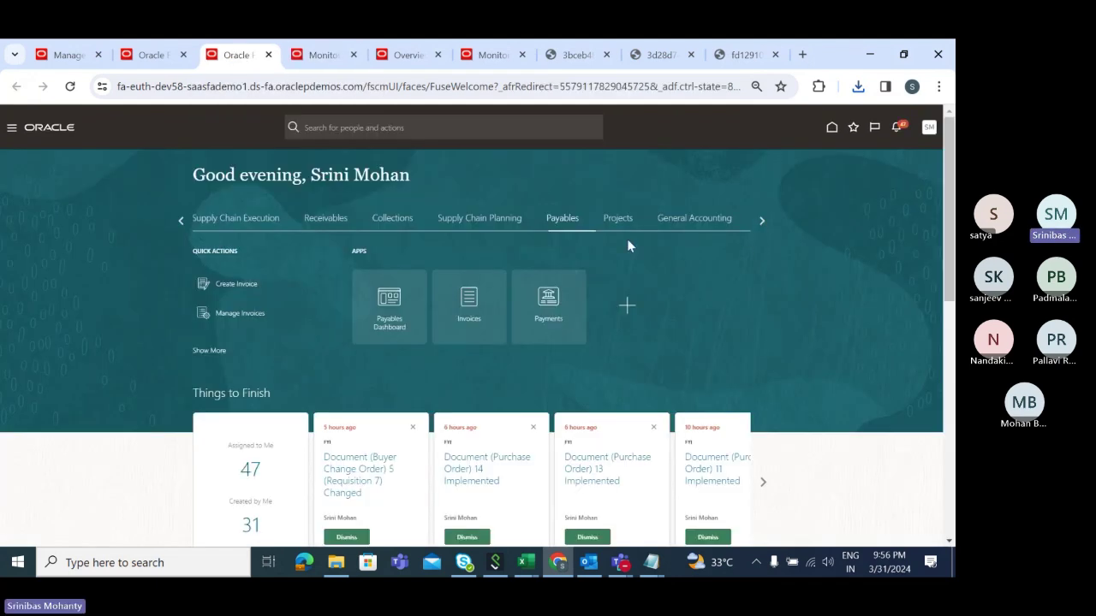
pyautogui.click(548, 300)
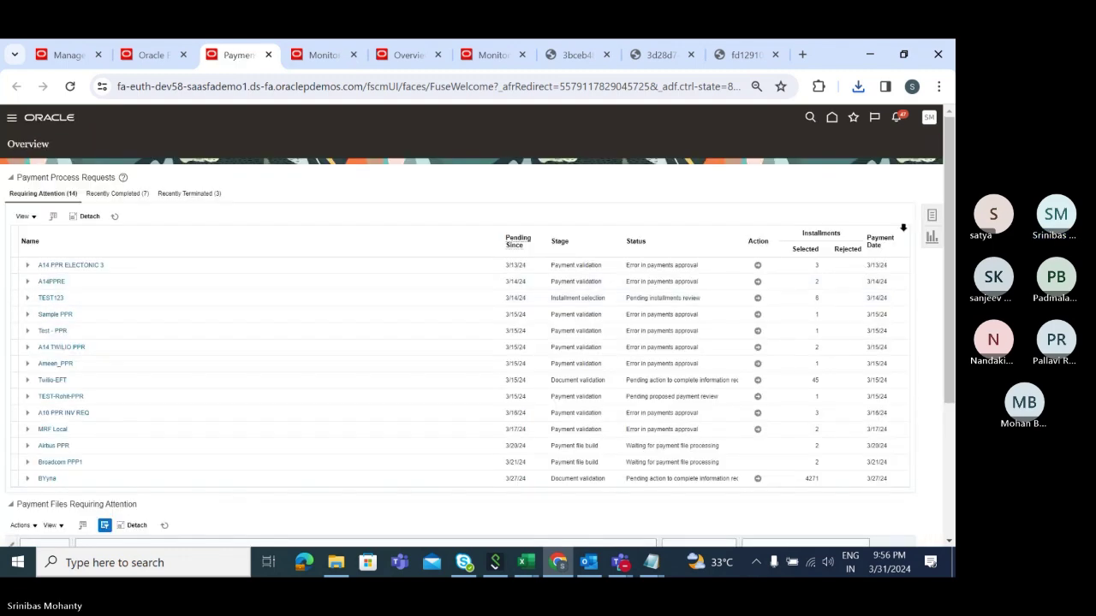
pyautogui.click(932, 216)
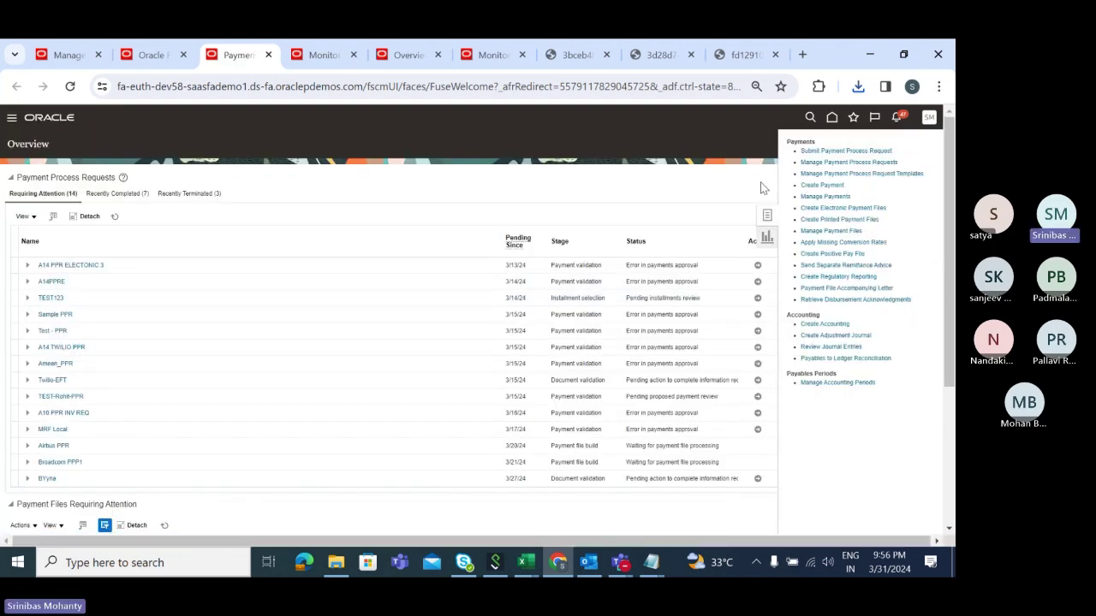
pyautogui.click(827, 163)
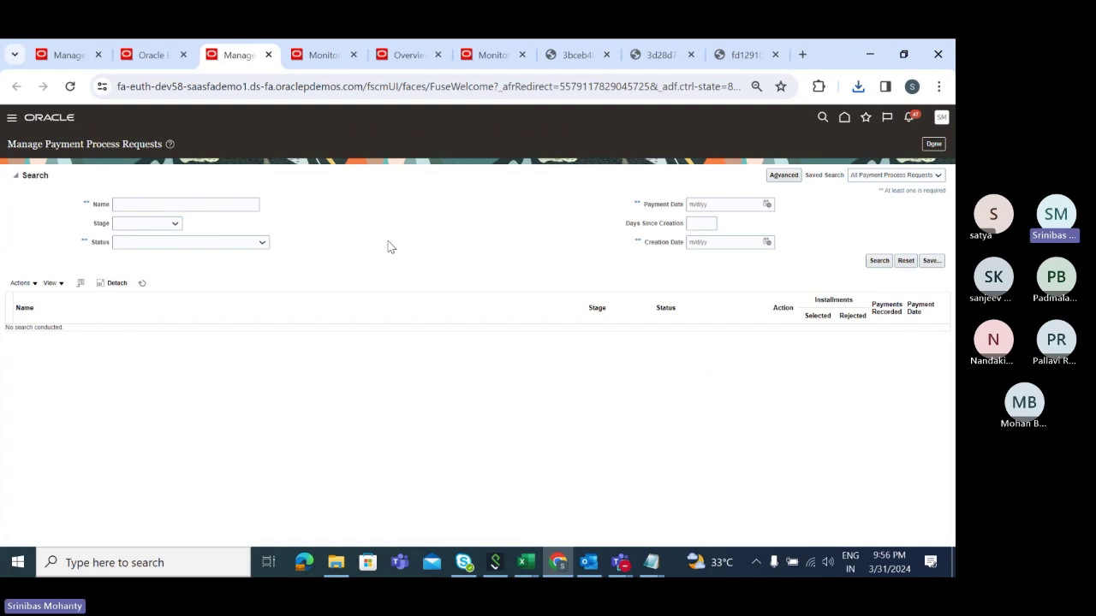
pyautogui.click(149, 206)
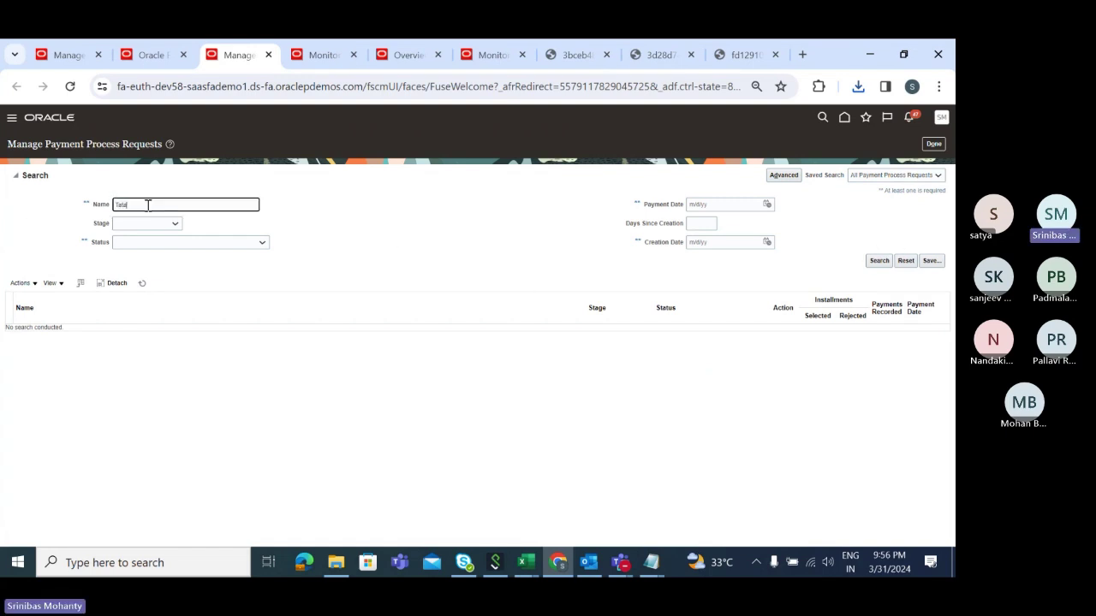
pyautogui.click(879, 260)
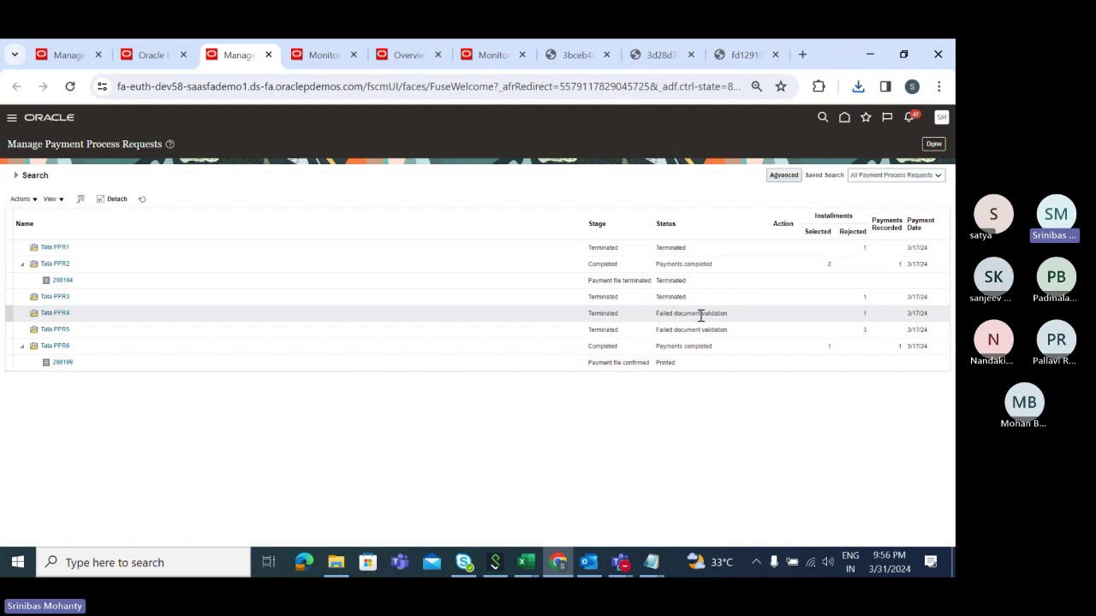
# - Check the stage and status of the Tata payment process requests and open the payment file under Tata PPR6
pyautogui.click(706, 265)
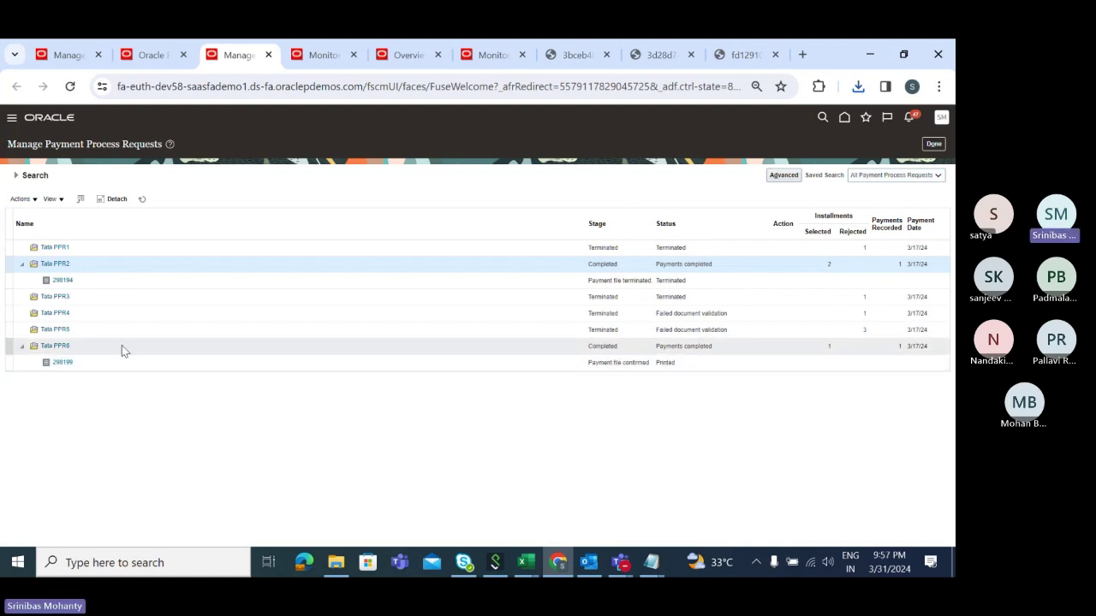
pyautogui.click(79, 362)
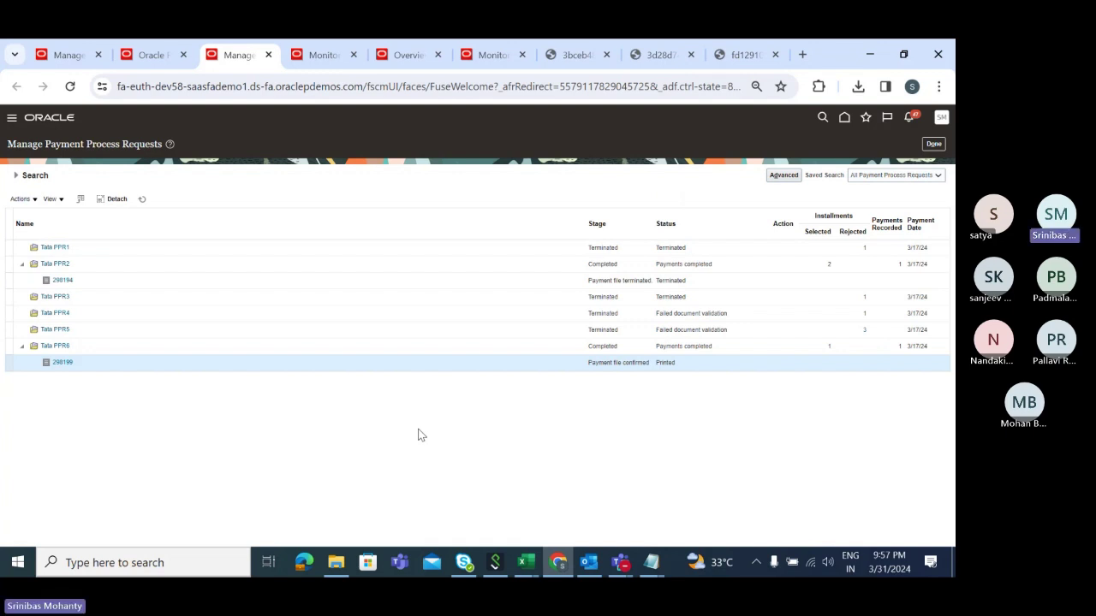
pyautogui.click(61, 362)
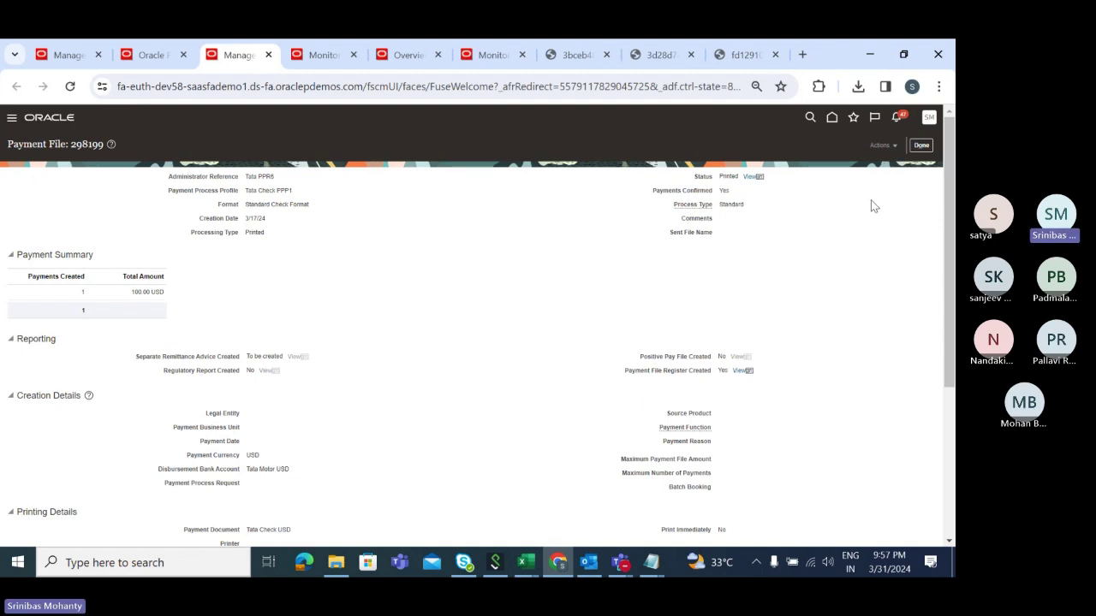
# - Close the payment file, reread the exception reason in the close process log in Notepad, and return to the browser
pyautogui.click(921, 146)
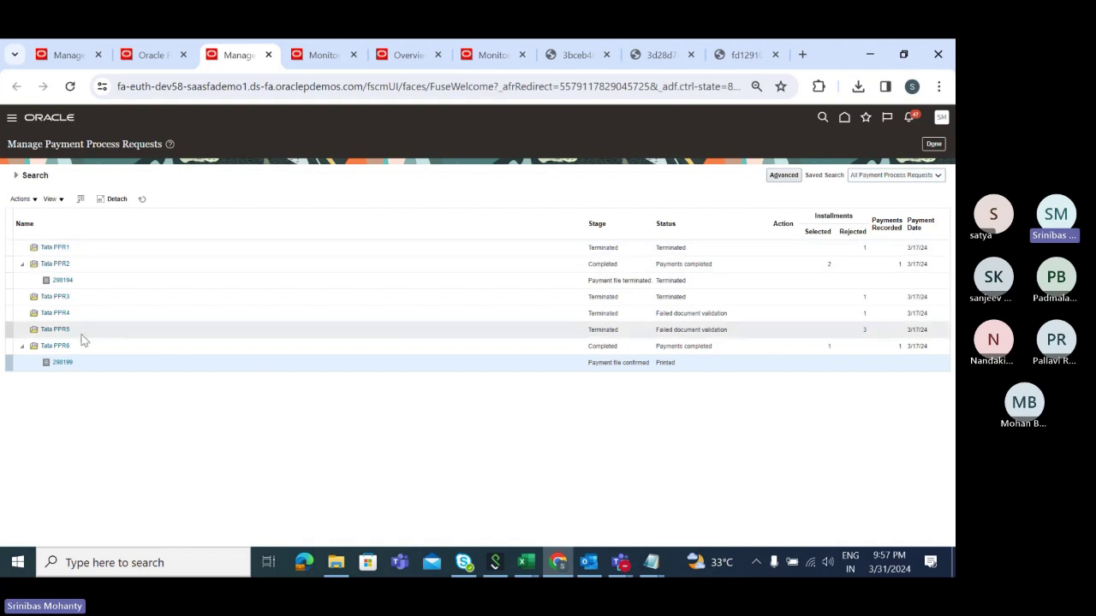
pyautogui.moveTo(651, 563)
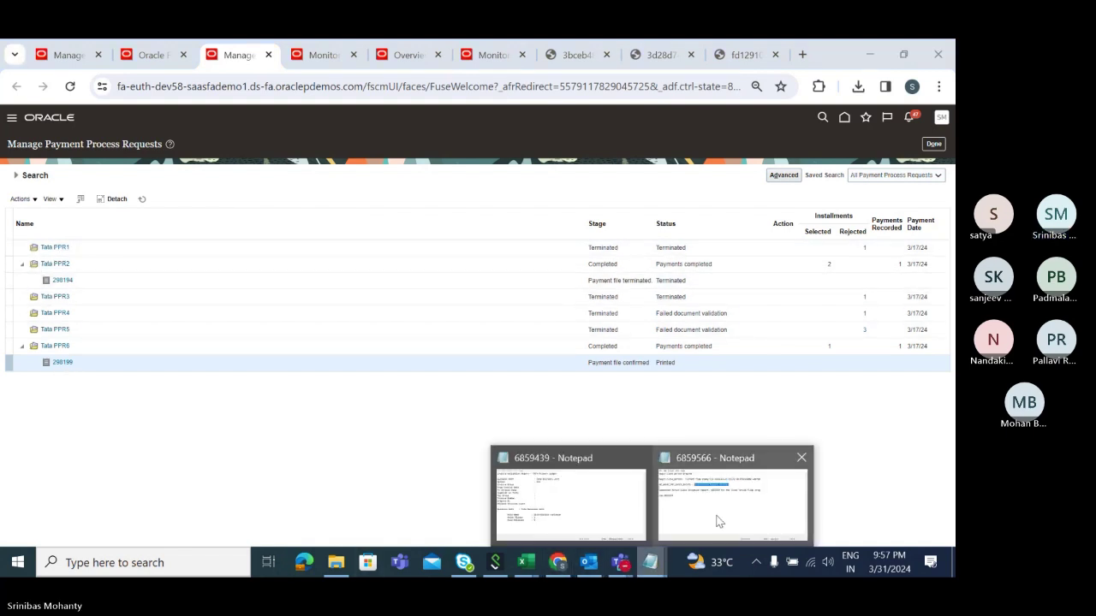
pyautogui.click(644, 513)
pyautogui.click(144, 229)
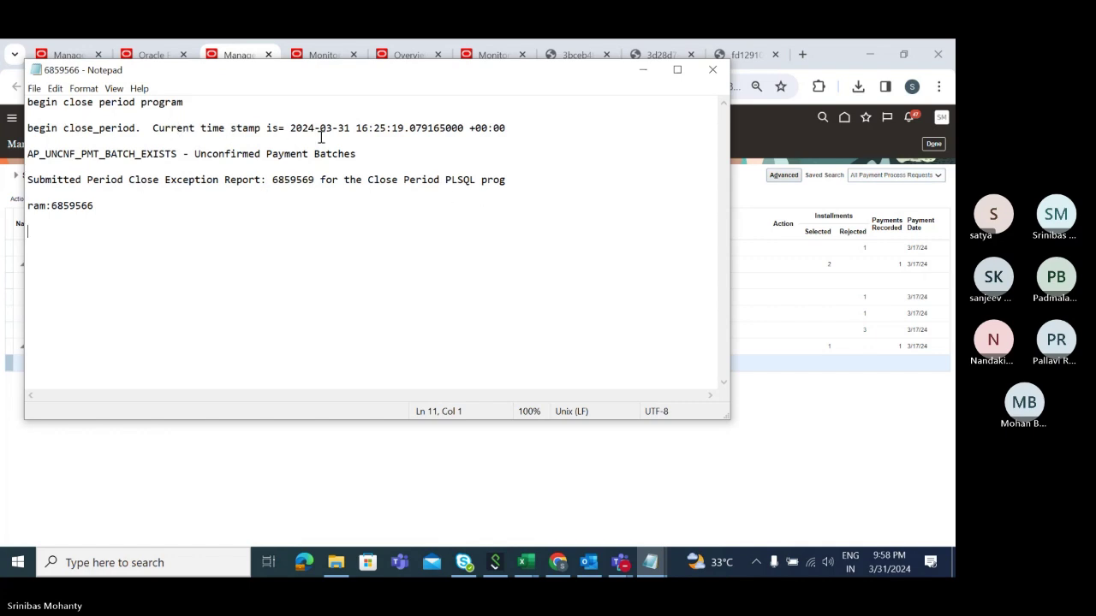
pyautogui.click(643, 69)
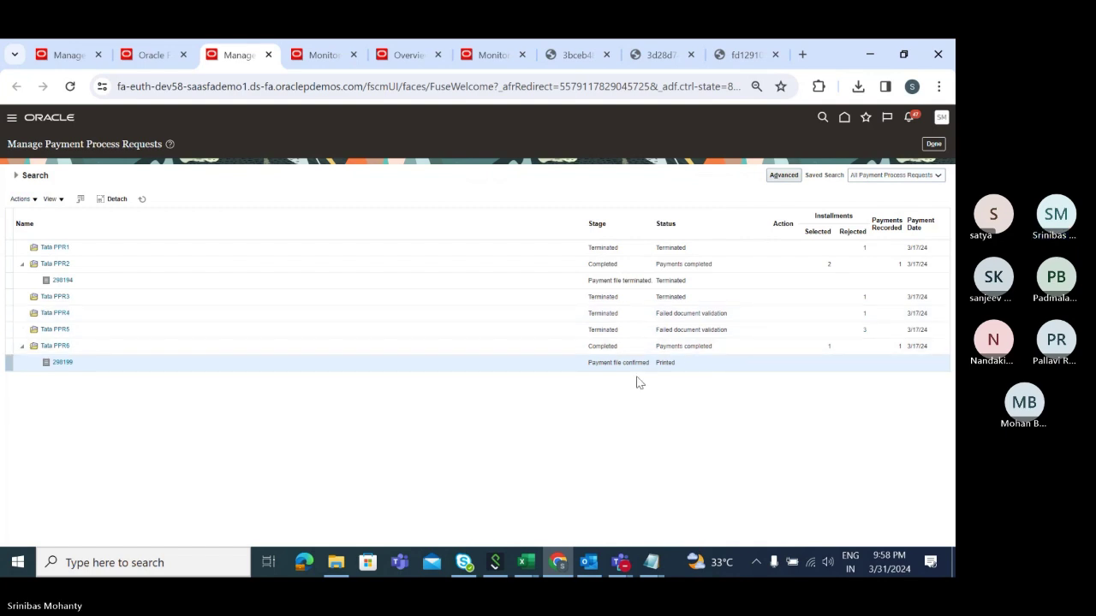
# - Select Tata PPR5 among the payment process requests, and leave the request list for the Payments overview
pyautogui.click(63, 332)
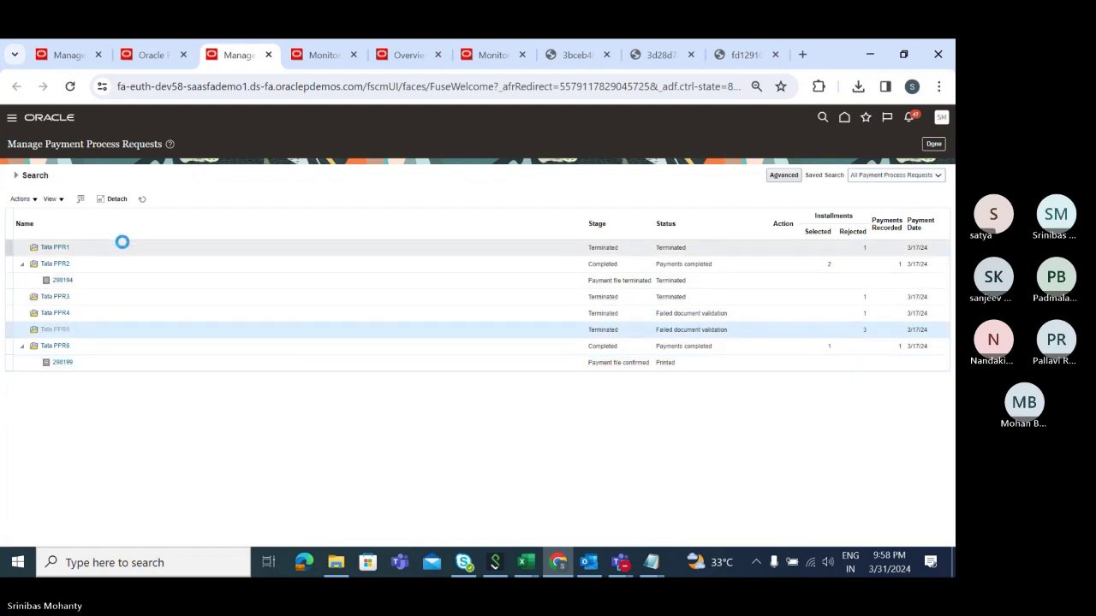
pyautogui.click(932, 144)
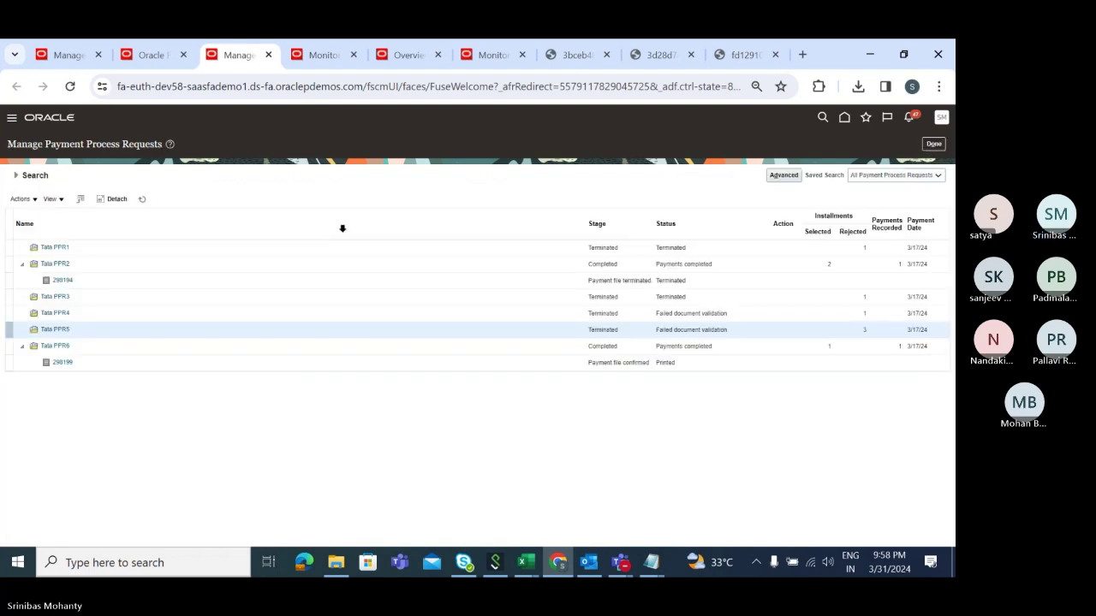
pyautogui.click(935, 142)
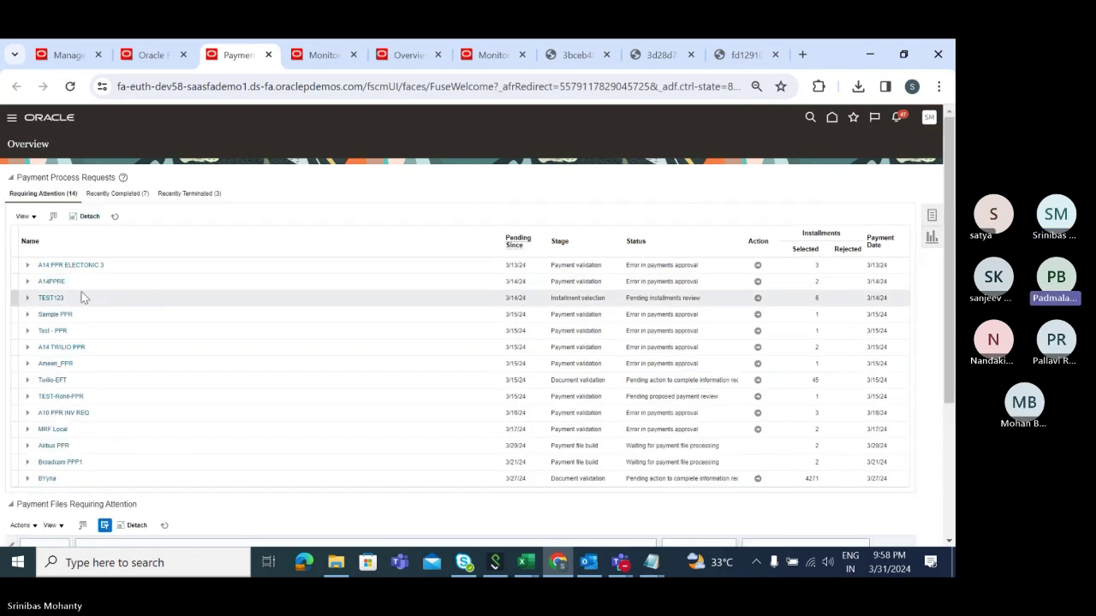
pyautogui.click(325, 56)
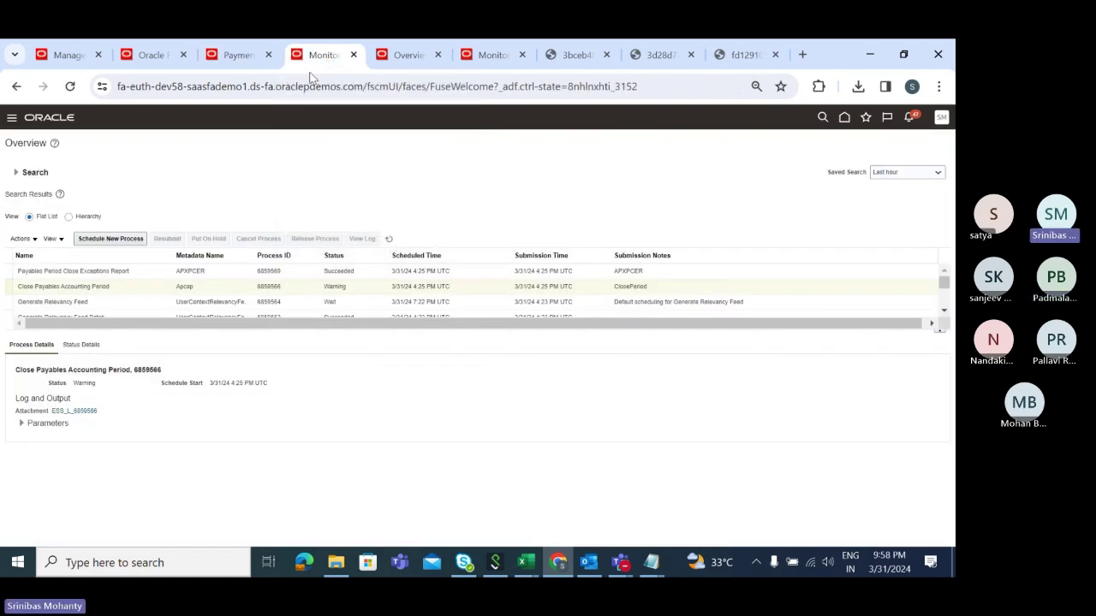
pyautogui.click(241, 56)
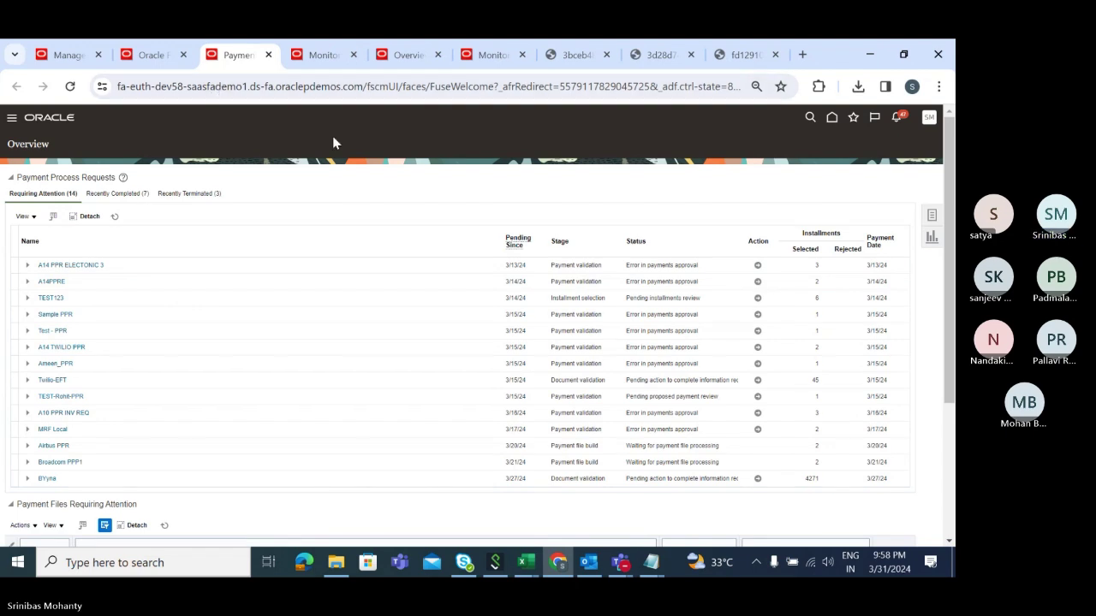
pyautogui.click(591, 54)
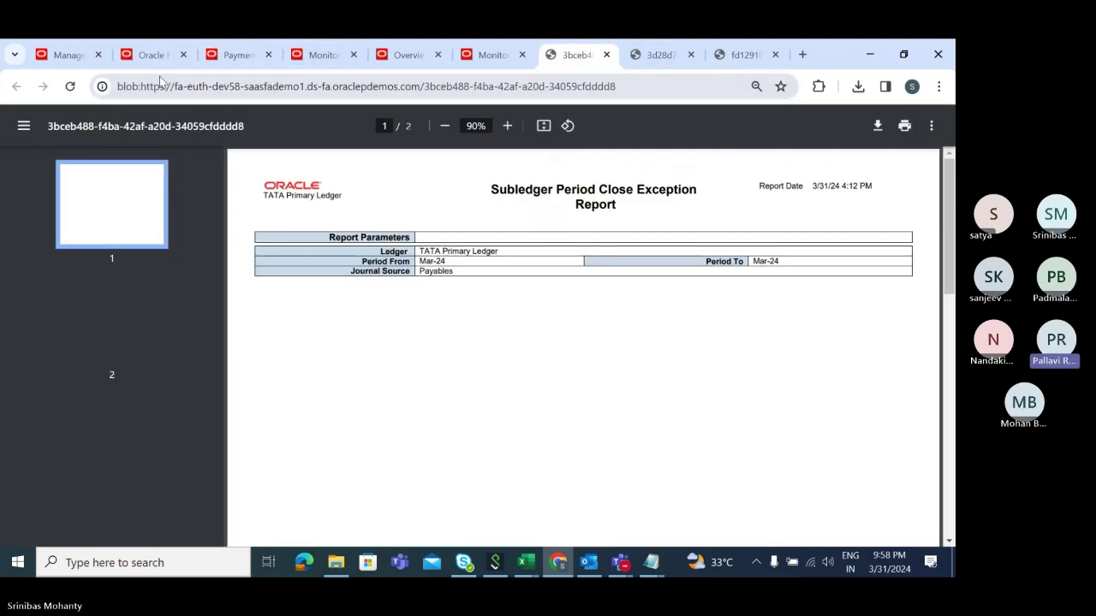
# - Open the Payables accounting period statuses of TATA Primary Ledger from Manage Accounting Periods
pyautogui.click(64, 54)
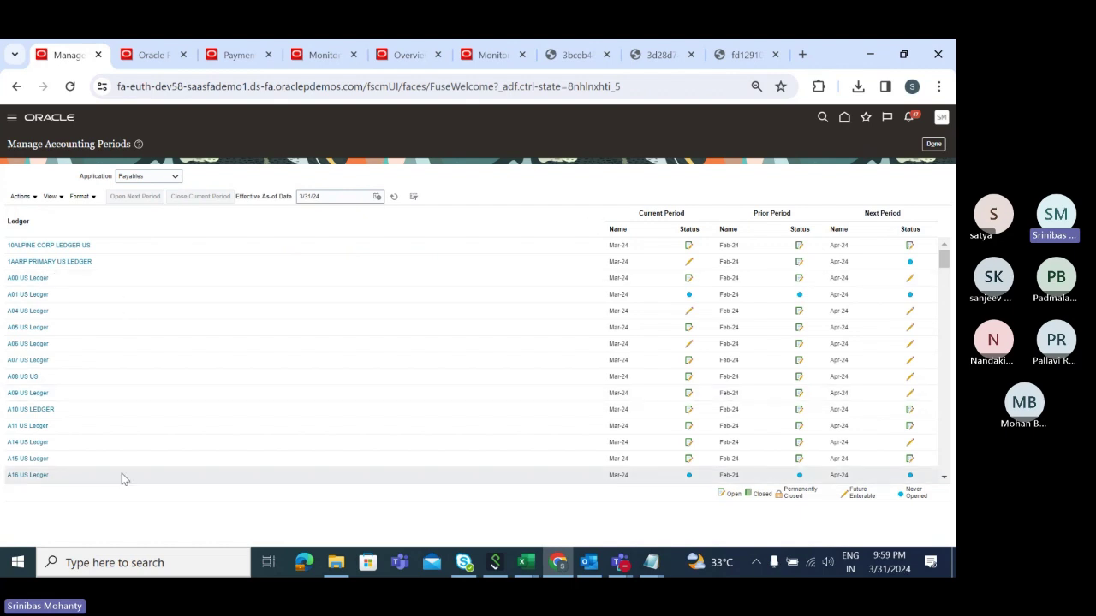
pyautogui.scroll(-3, 122, 474)
pyautogui.scroll(-10, 133, 392)
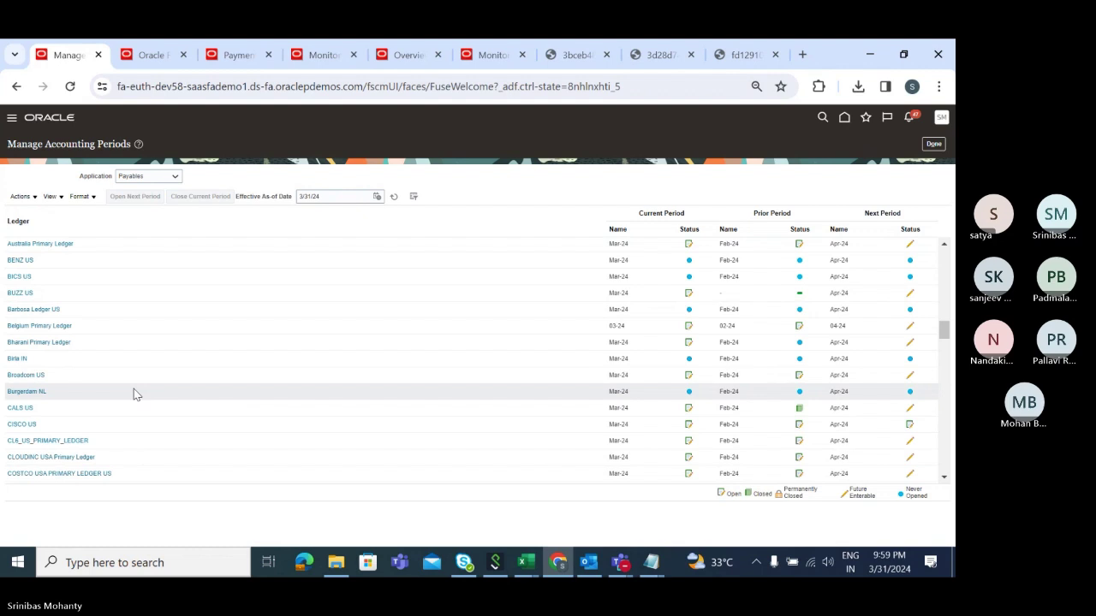
pyautogui.scroll(-15, 134, 394)
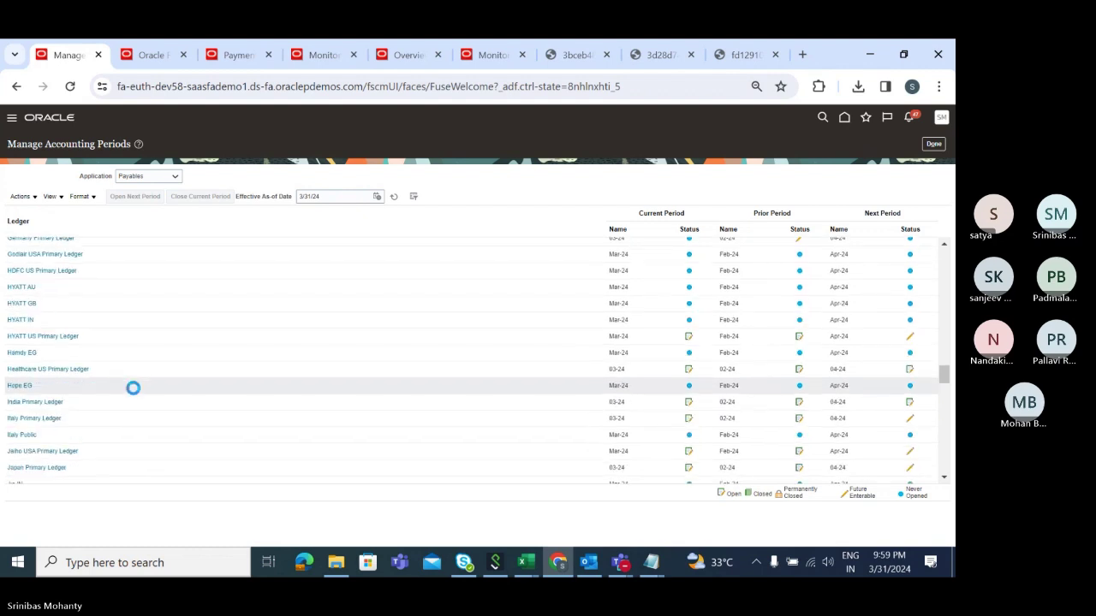
pyautogui.scroll(-15, 134, 394)
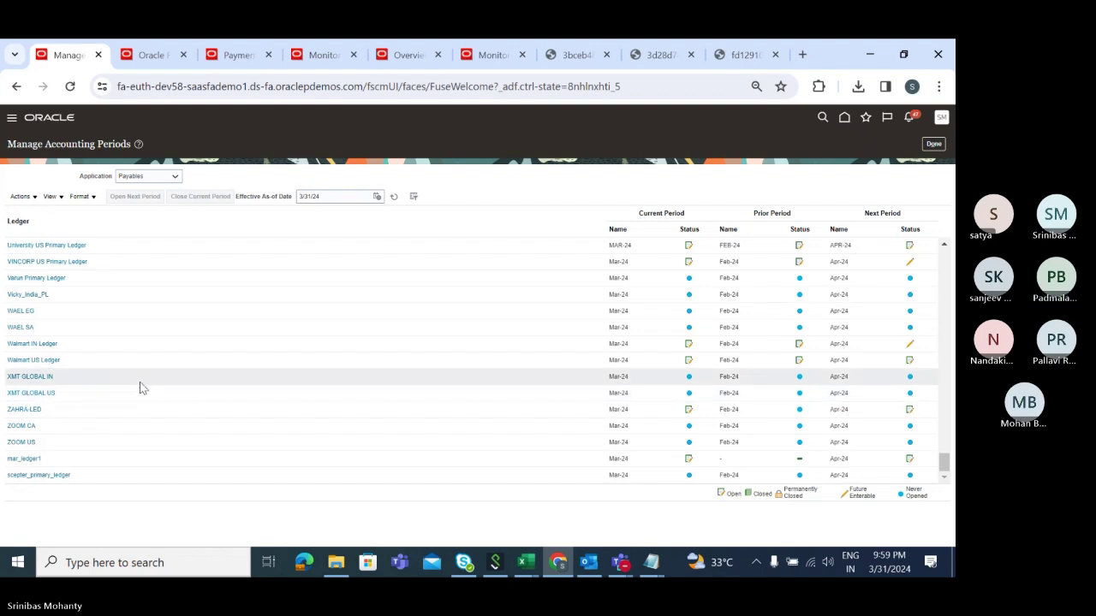
pyautogui.scroll(5, 132, 396)
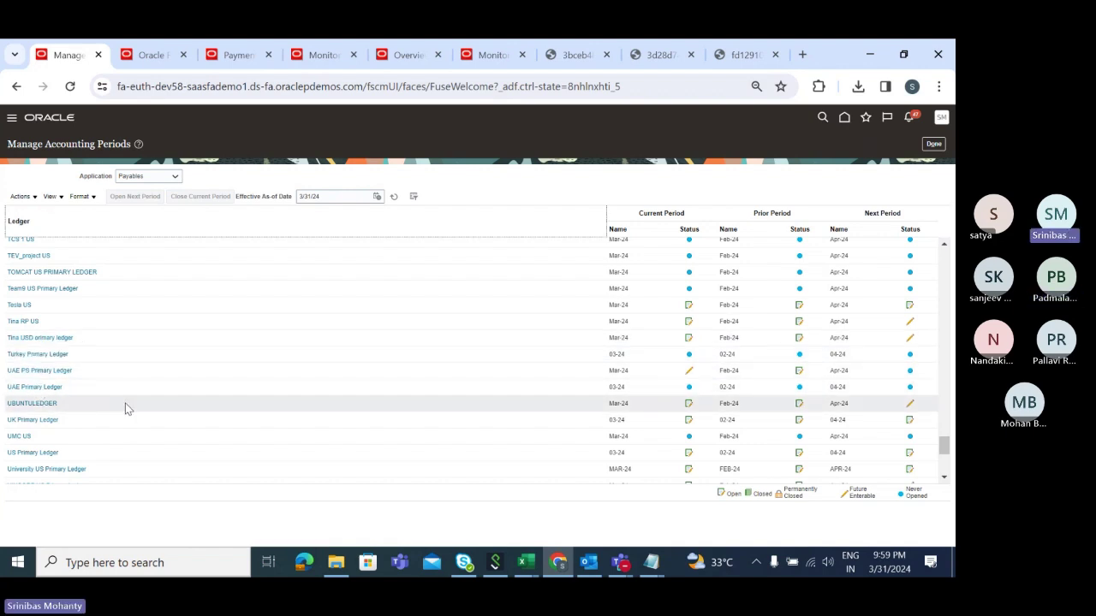
pyautogui.scroll(2, 125, 404)
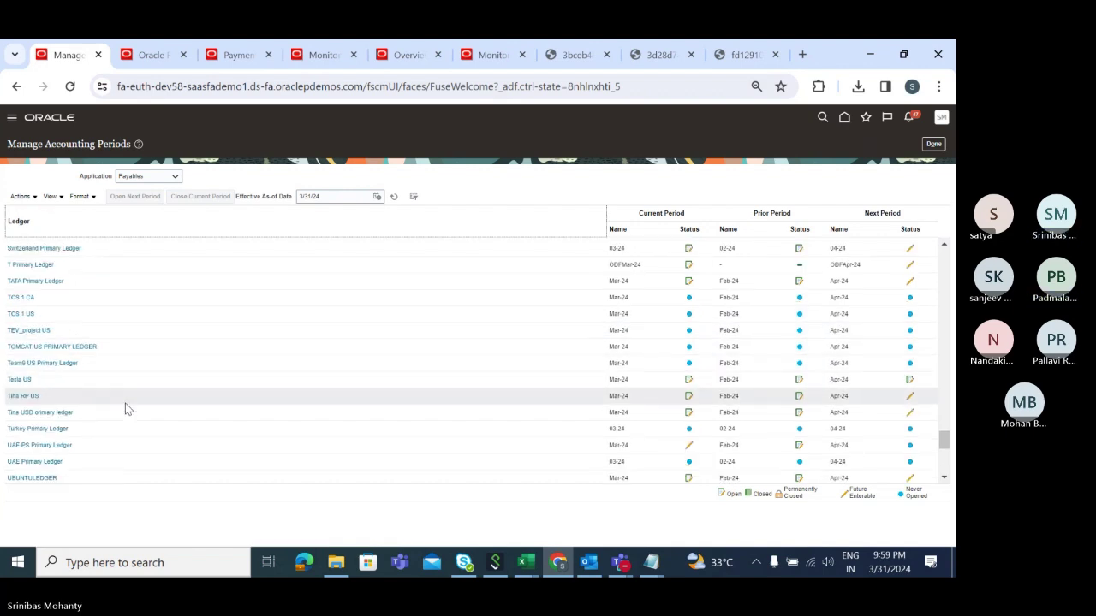
pyautogui.click(44, 284)
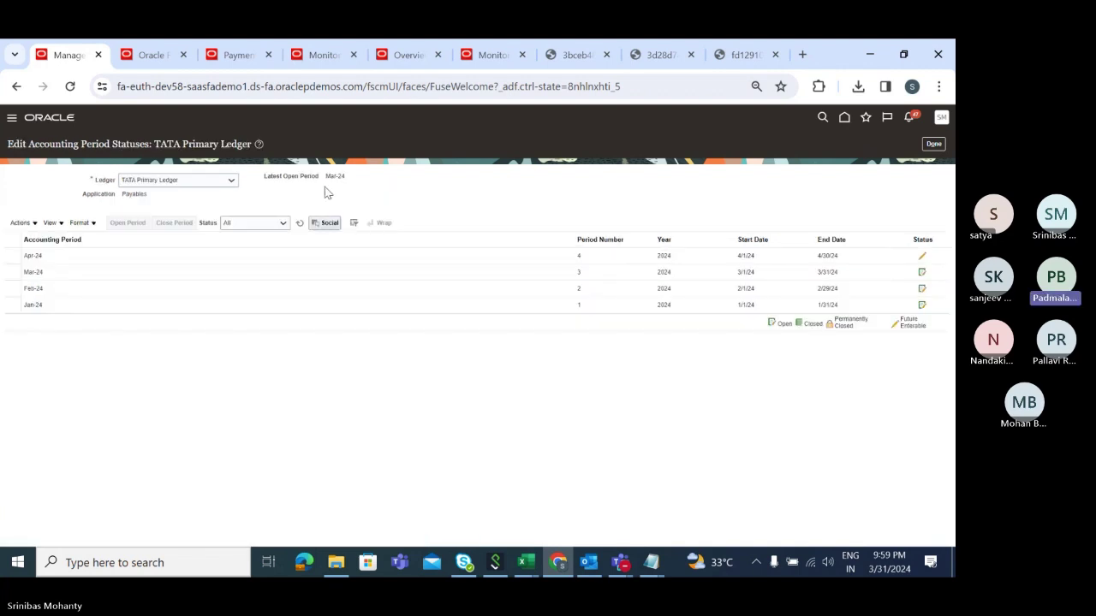
# - Submit the close of the Mar-24 Payables period for TATA Primary Ledger again and dismiss the confirmation
pyautogui.click(59, 273)
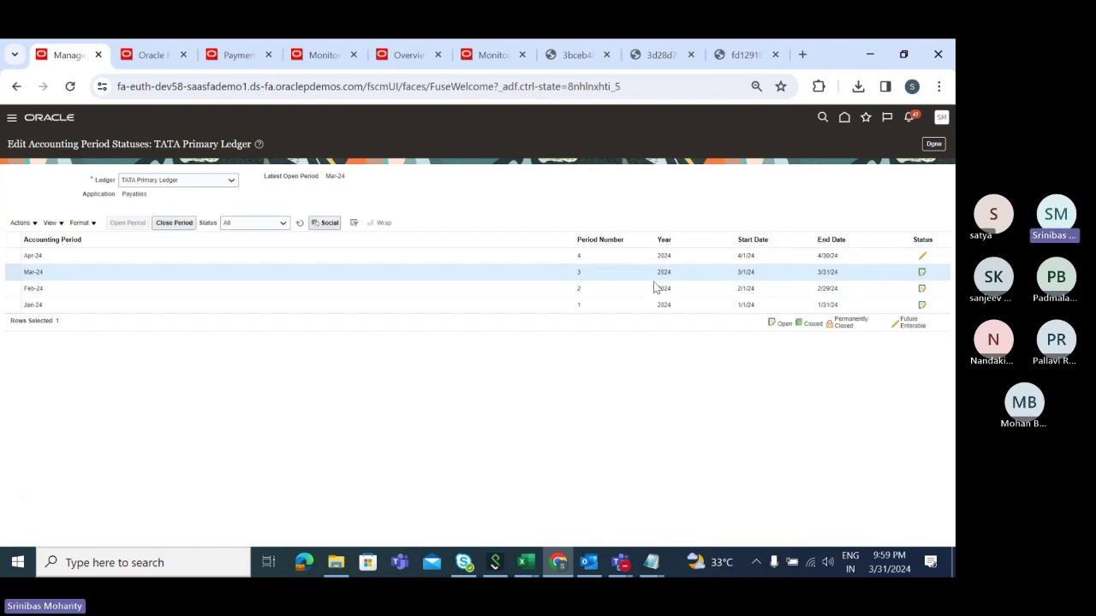
pyautogui.click(176, 224)
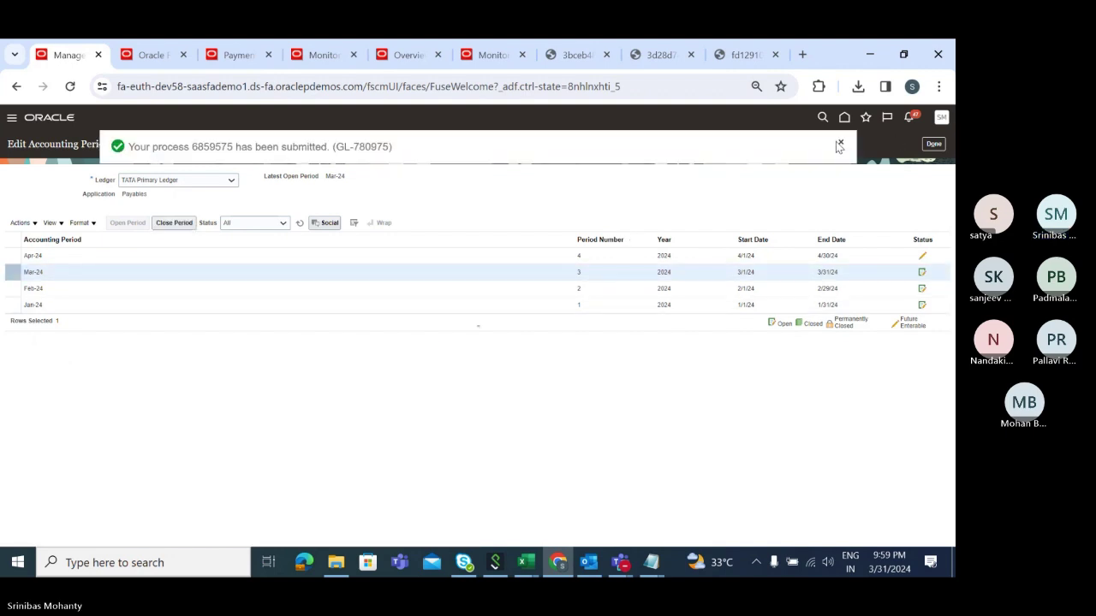
pyautogui.click(839, 145)
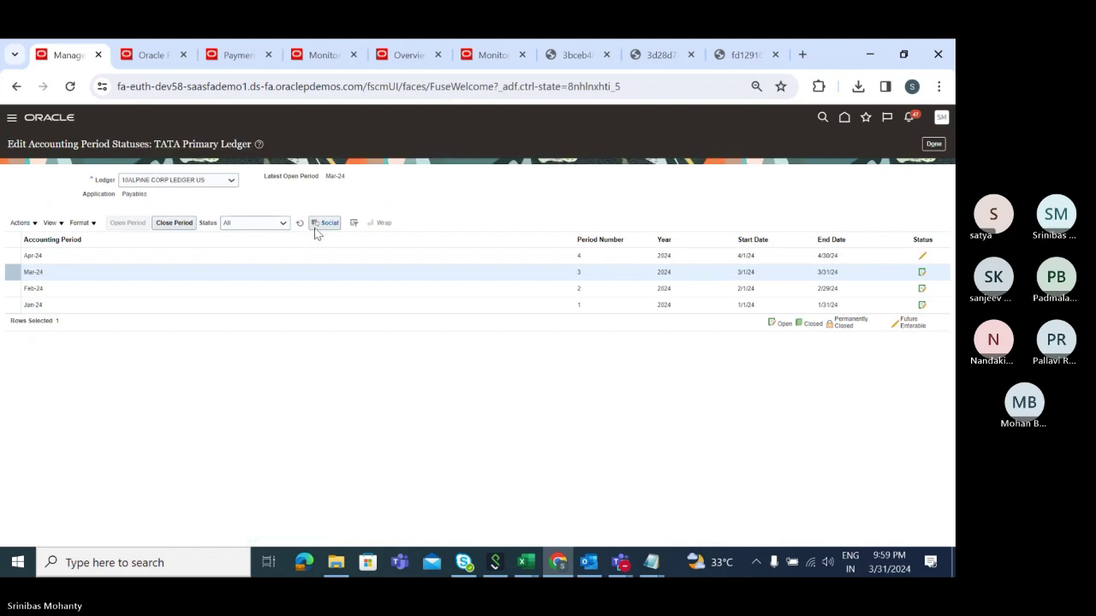
# - Refresh the scheduled processes list and open the APXPCER output of the earlier, succeeded Payables Period Close Exceptions Report
pyautogui.click(326, 55)
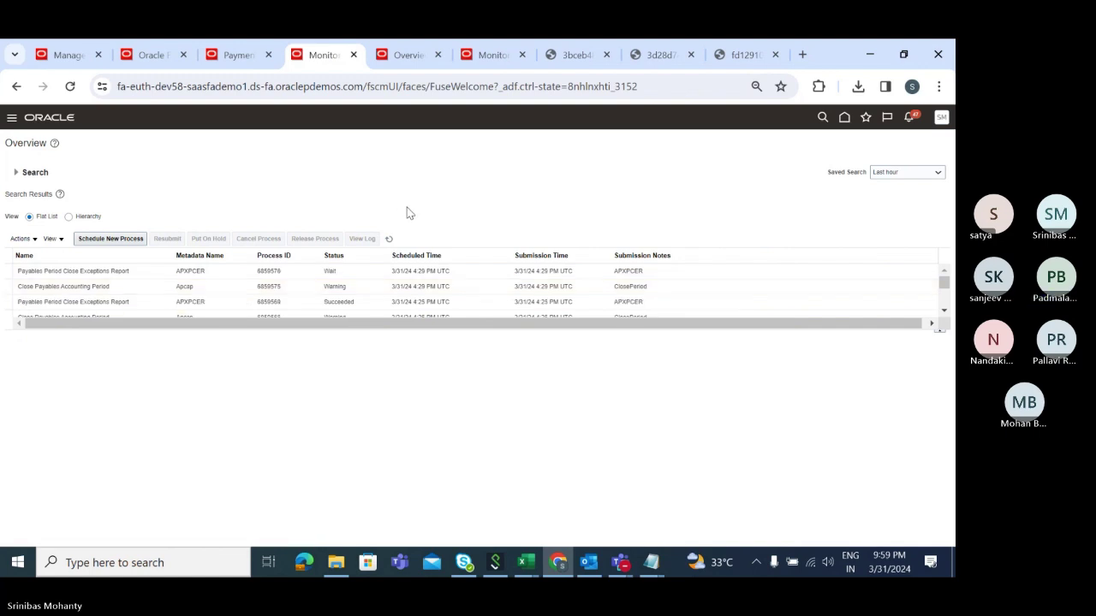
pyautogui.click(389, 240)
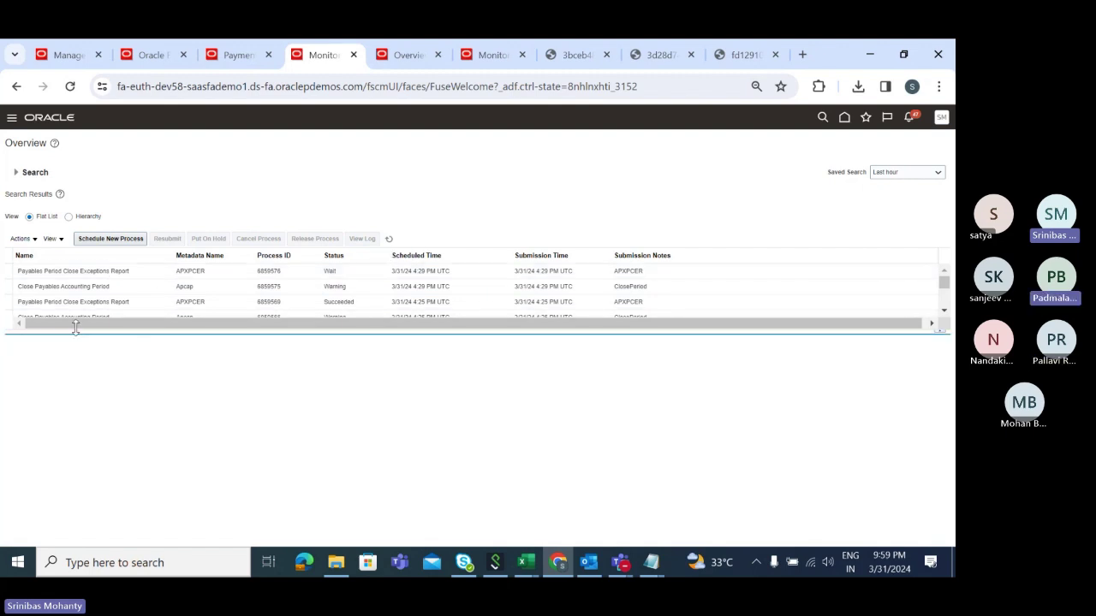
pyautogui.click(81, 302)
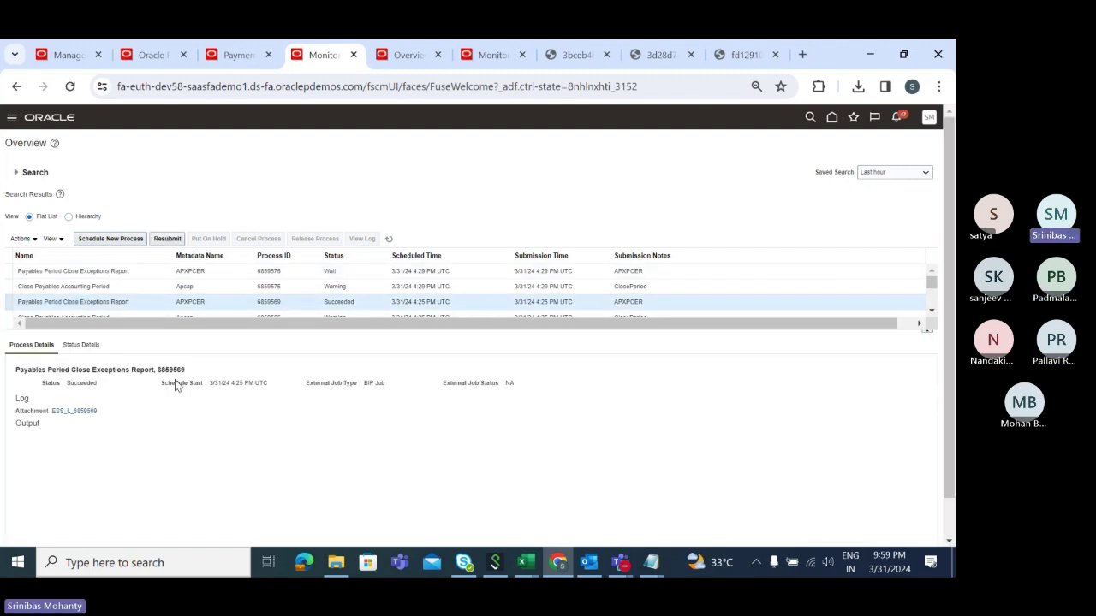
pyautogui.scroll(-2, 185, 399)
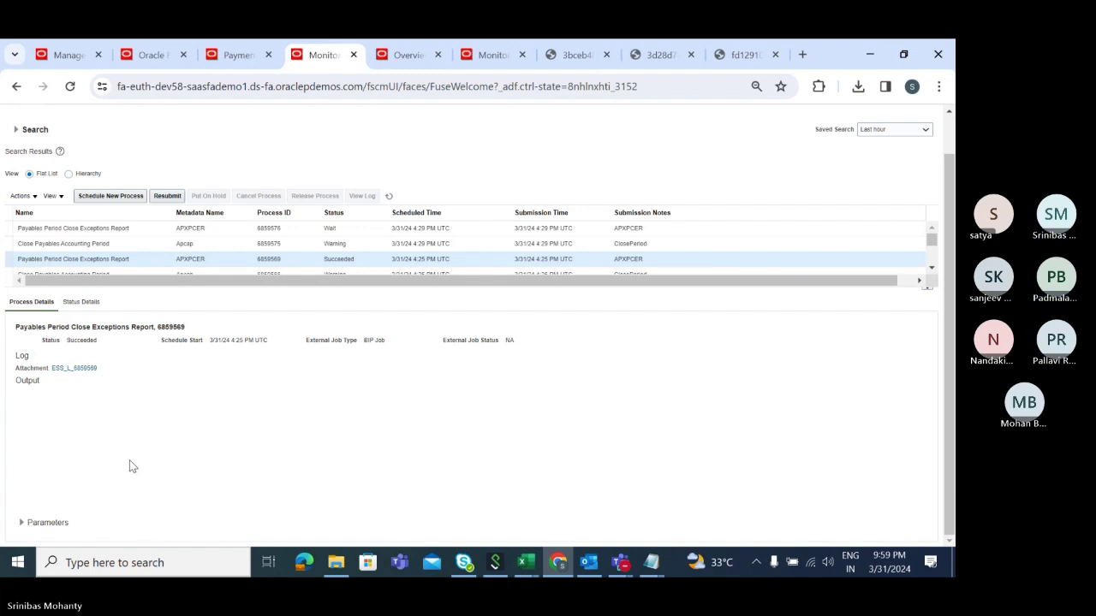
pyautogui.click(103, 487)
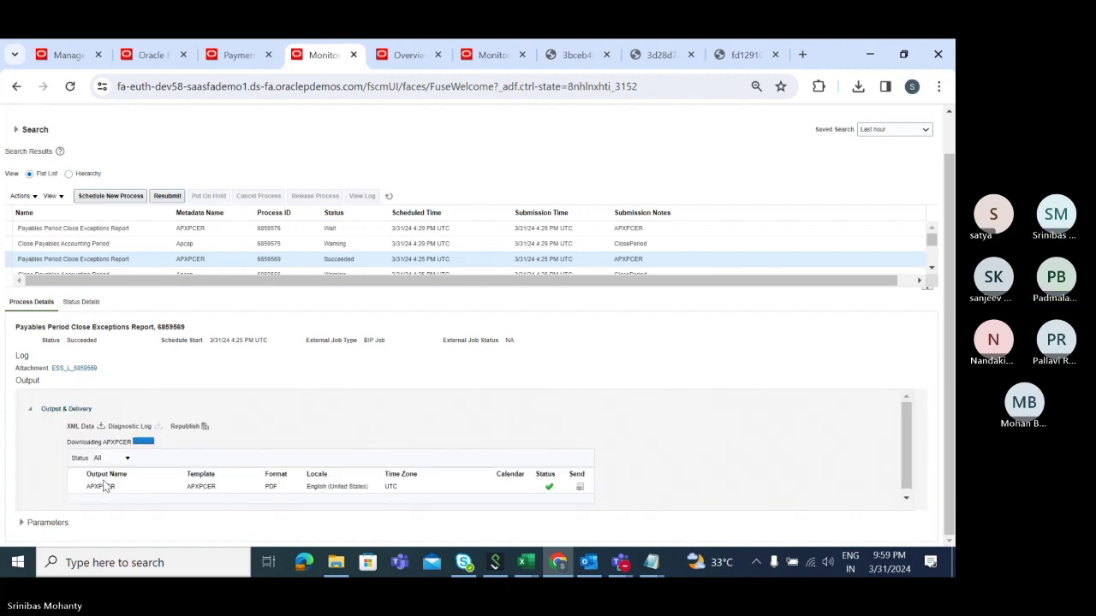
# - Examine the Period Close Exception Report's summary and exception details for Tata Business Unit, and highlight the unaccounted invoice's number
pyautogui.scroll(-5, 636, 385)
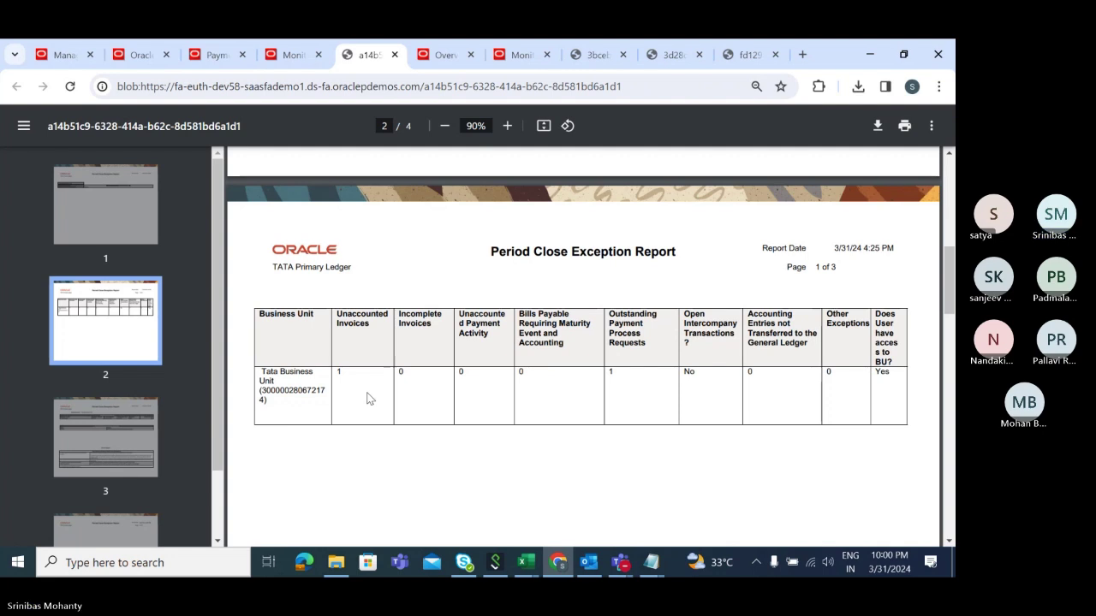
pyautogui.scroll(3, 367, 396)
pyautogui.scroll(4, 367, 396)
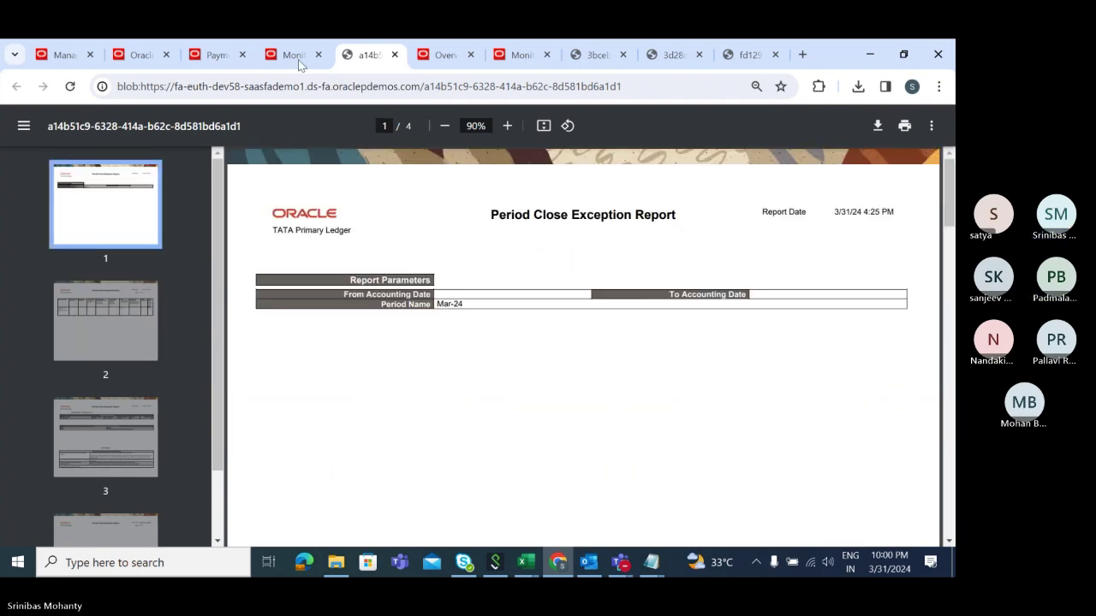
pyautogui.click(212, 57)
pyautogui.click(143, 57)
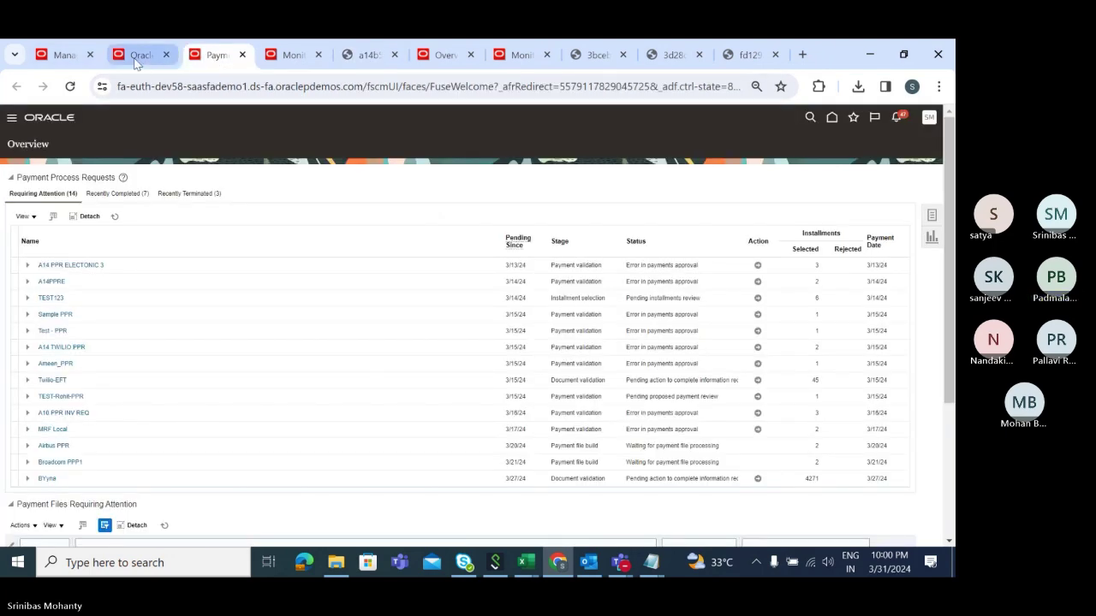
pyautogui.click(61, 56)
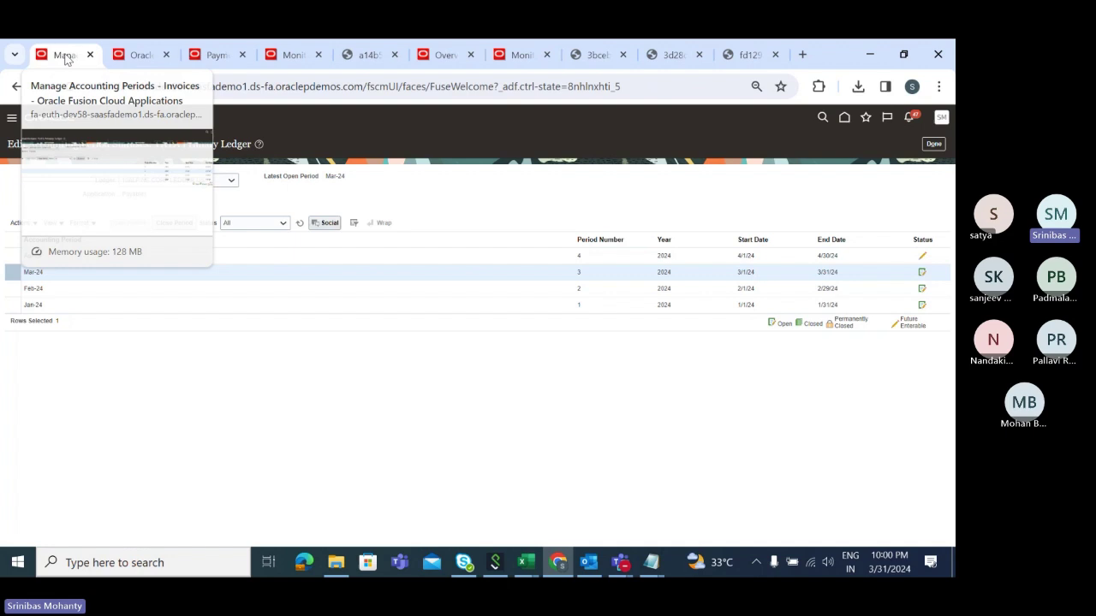
pyautogui.click(363, 54)
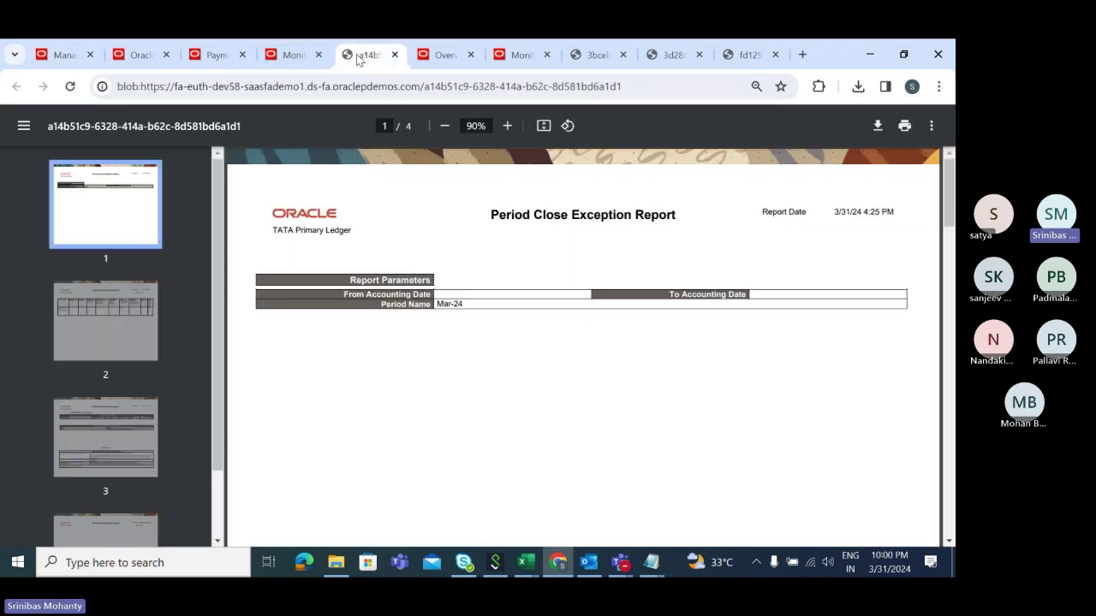
pyautogui.scroll(-6, 585, 402)
pyautogui.scroll(-10, 586, 402)
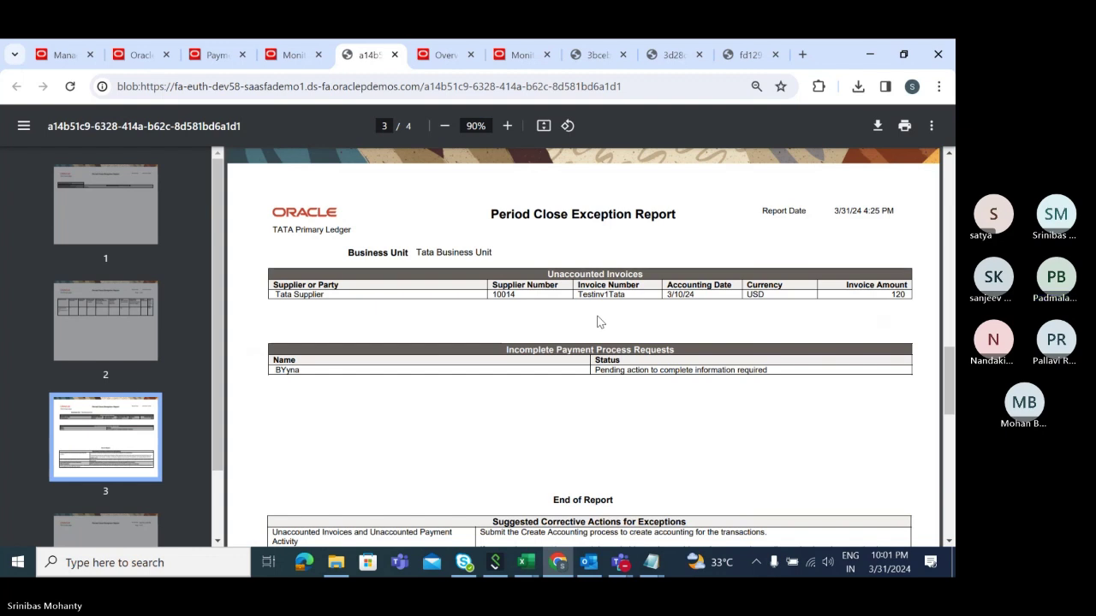
pyautogui.moveTo(577, 294); pyautogui.dragTo(620, 296)
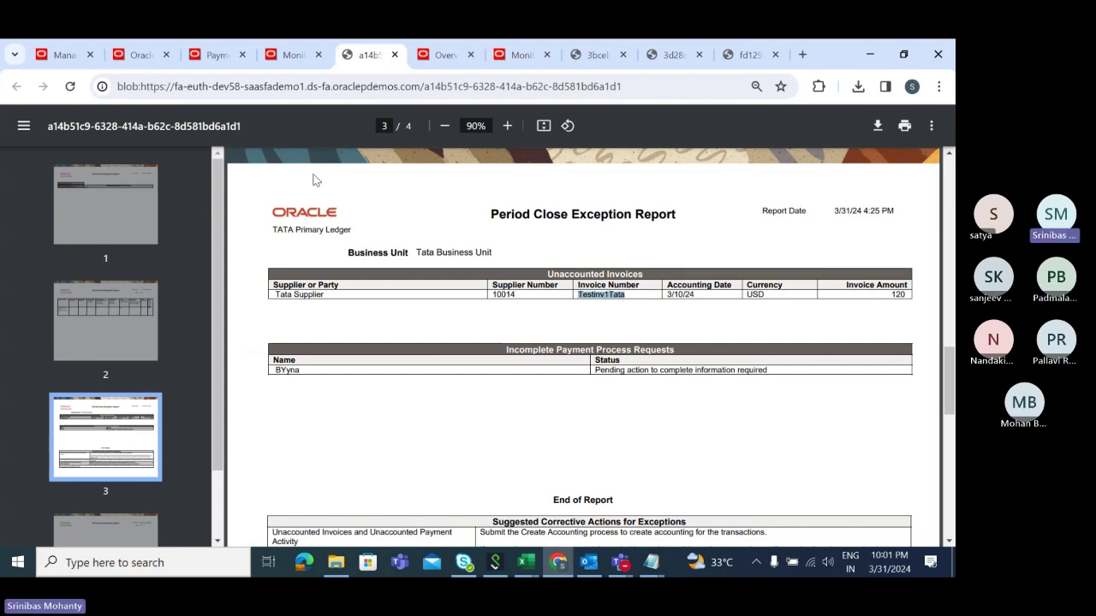
# - Leave the period statuses page for the home page and open the Invoices work area
pyautogui.click(67, 56)
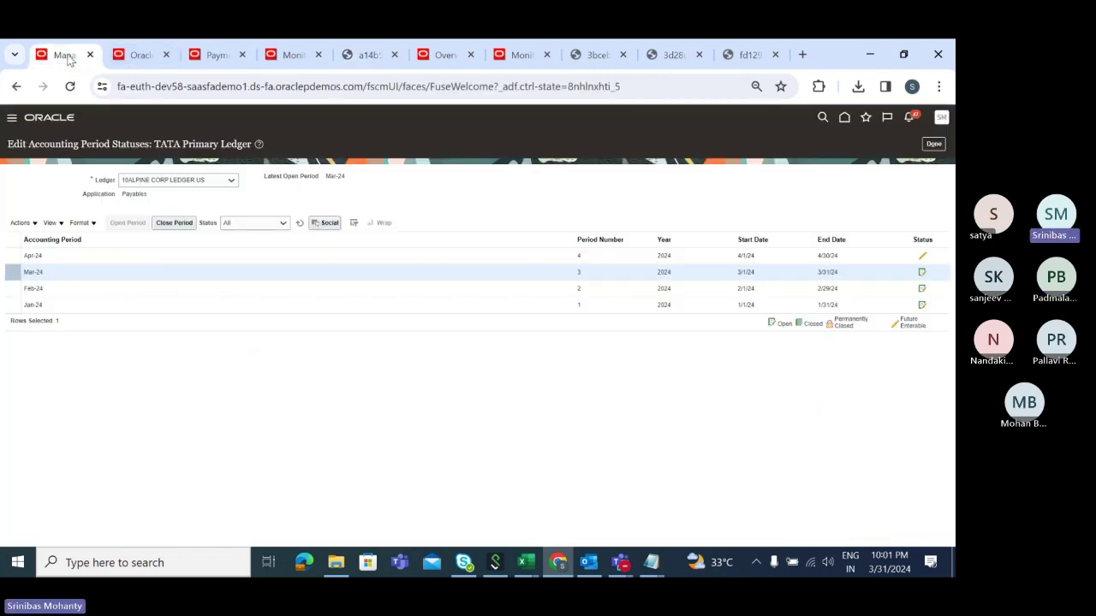
pyautogui.click(844, 117)
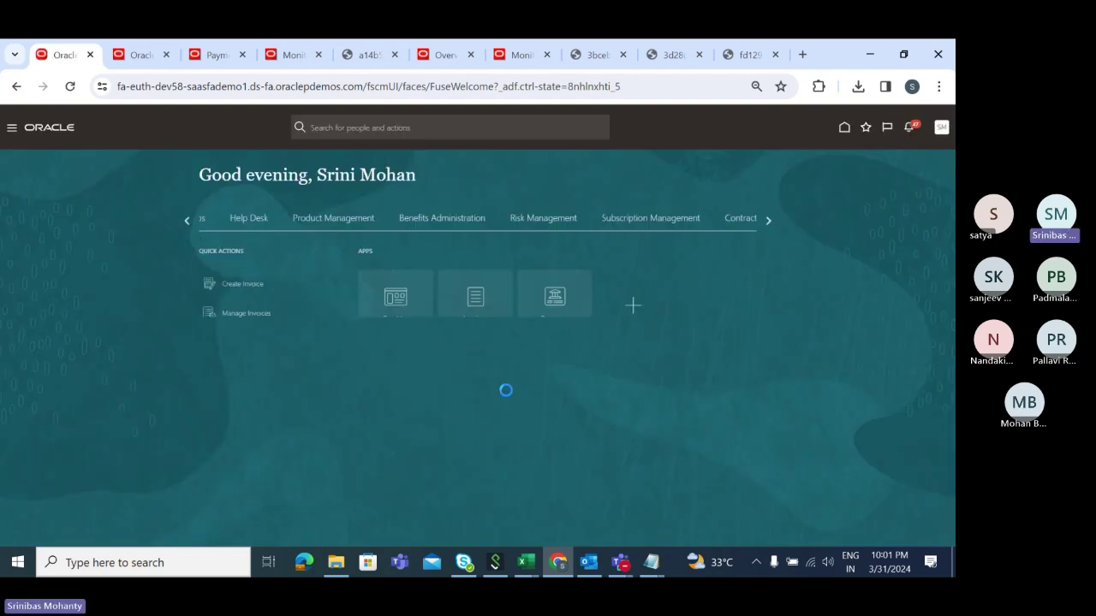
pyautogui.click(473, 307)
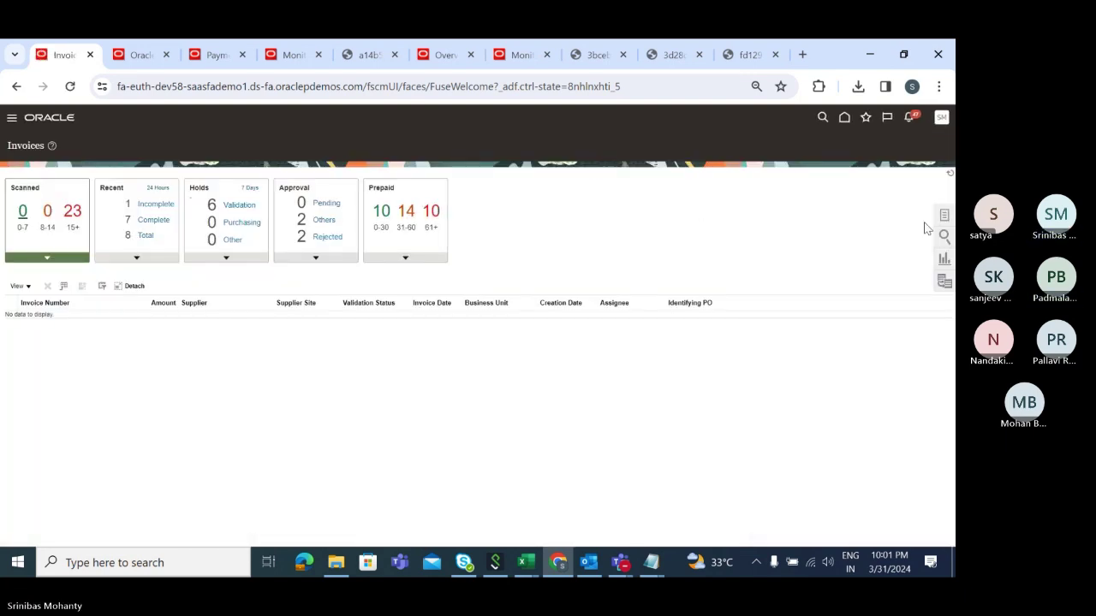
# - Search the managed invoices for invoice number Testinv1Tata and open its details
pyautogui.click(943, 215)
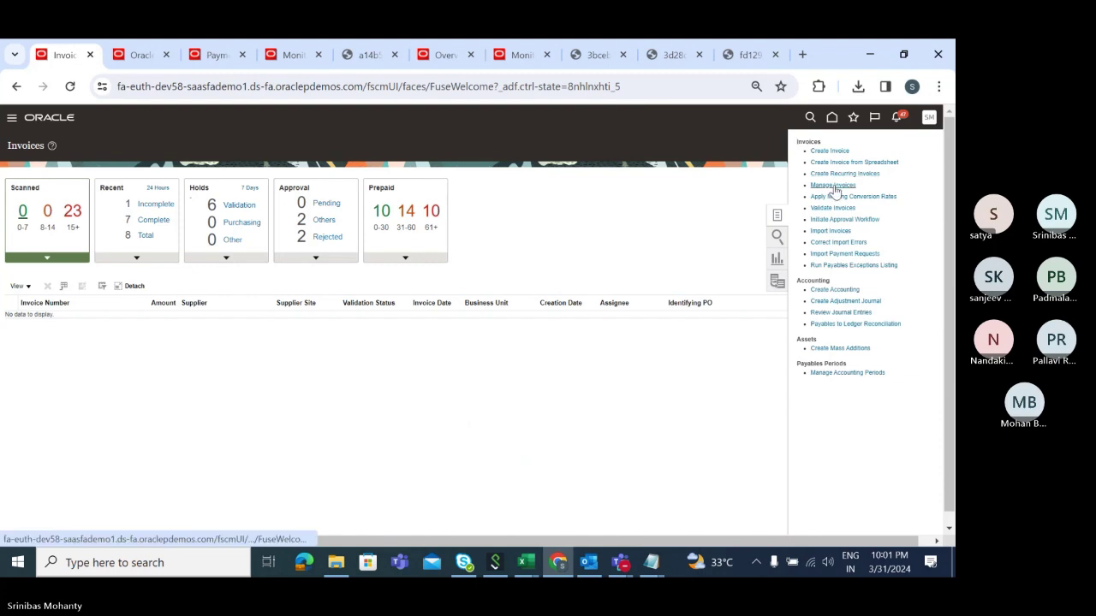
pyautogui.click(832, 185)
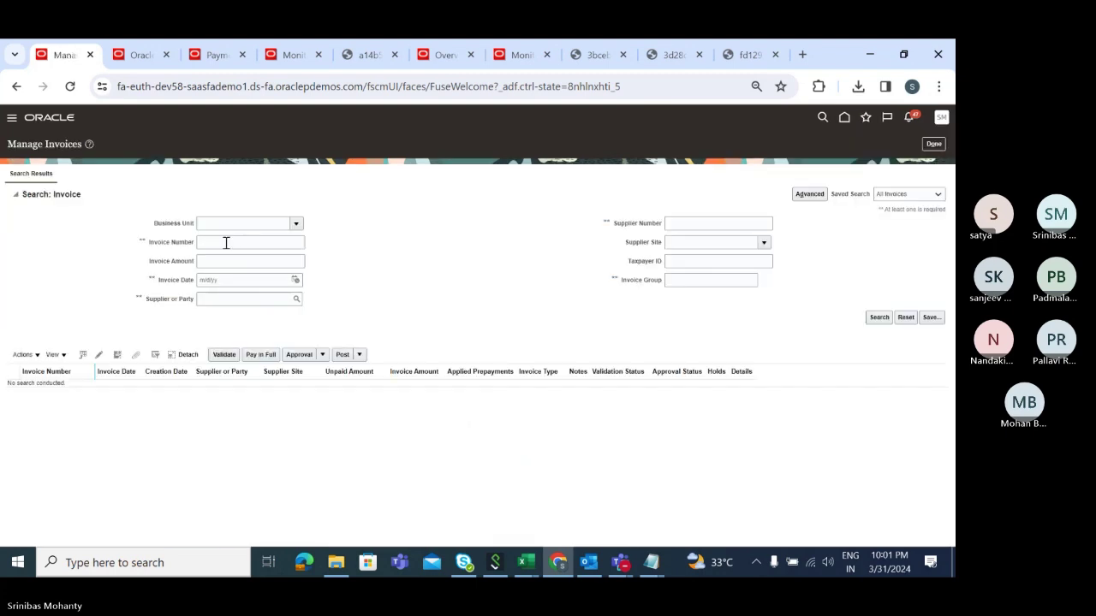
pyautogui.click(226, 243)
pyautogui.write('Testinv176')
pyautogui.click(878, 317)
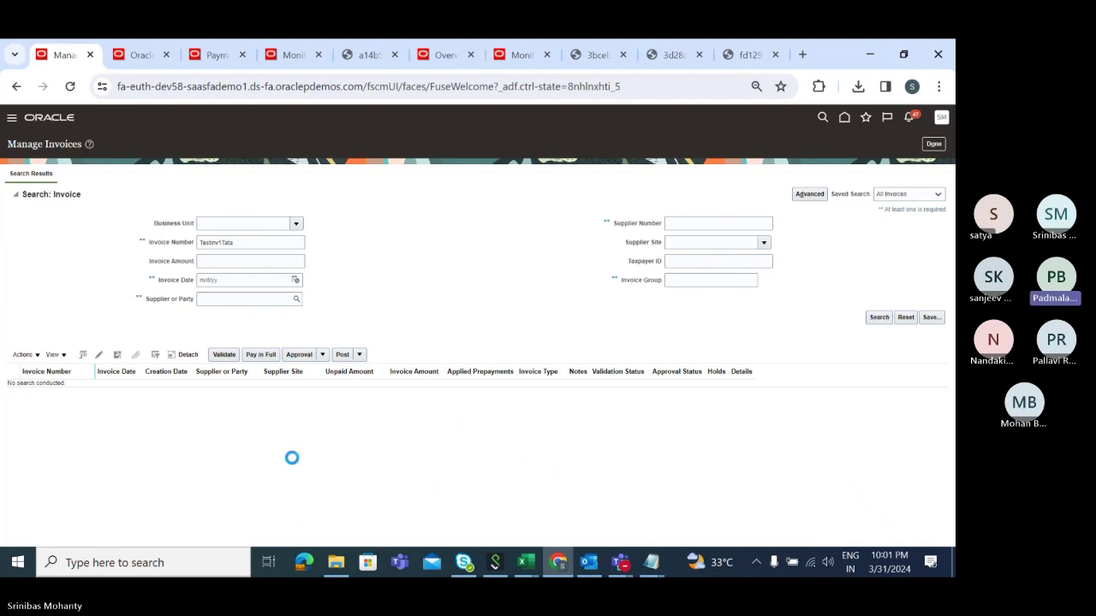
pyautogui.click(38, 265)
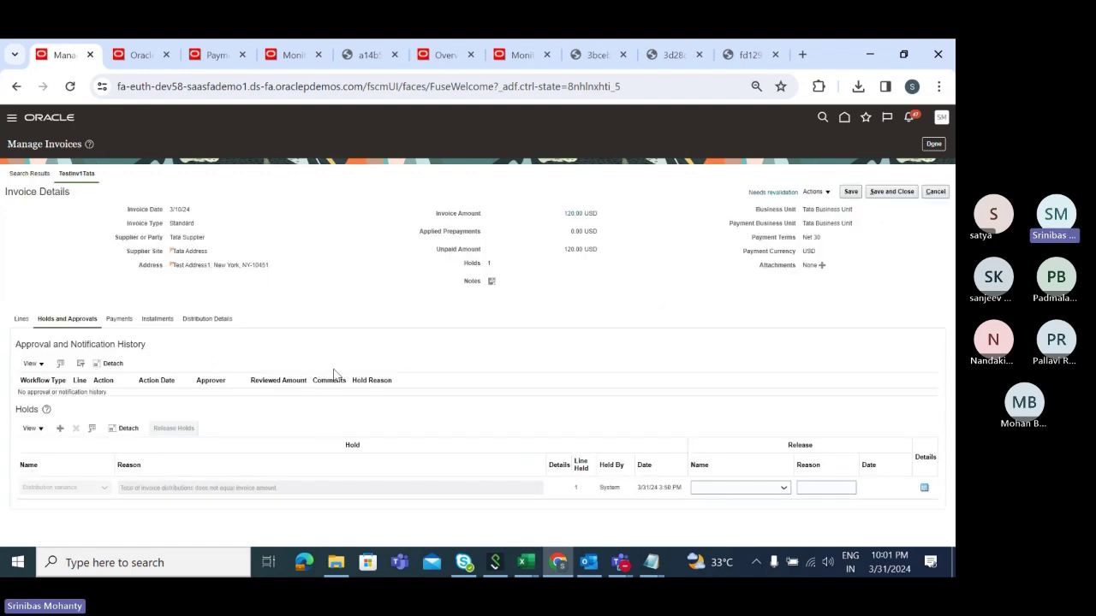
# - Examine the invoice's status summary, open its distribution variance hold and highlight the hold reason
pyautogui.click(755, 192)
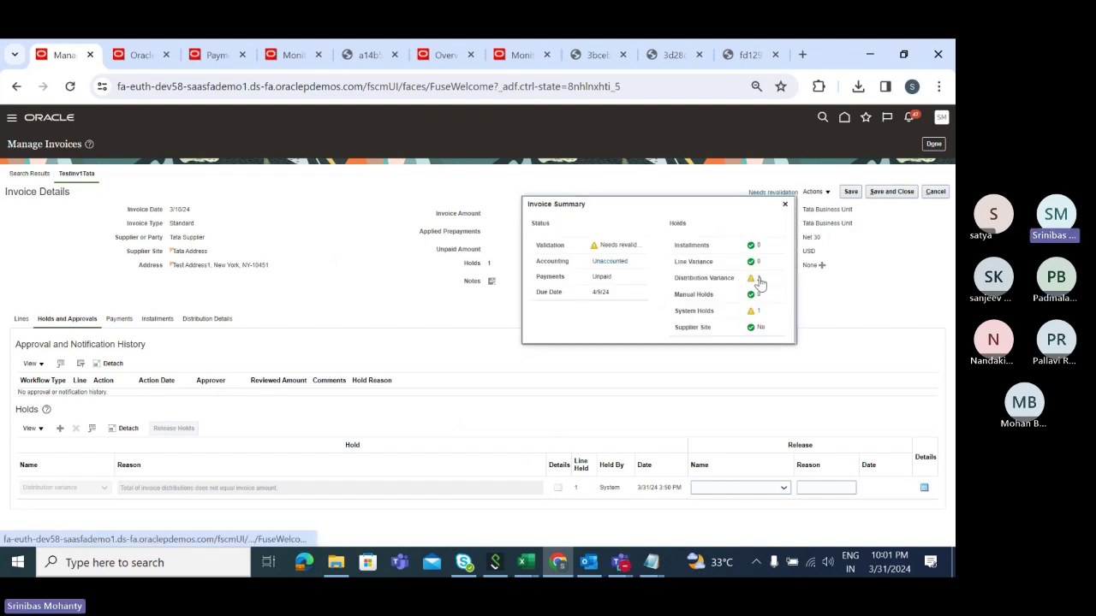
pyautogui.click(758, 279)
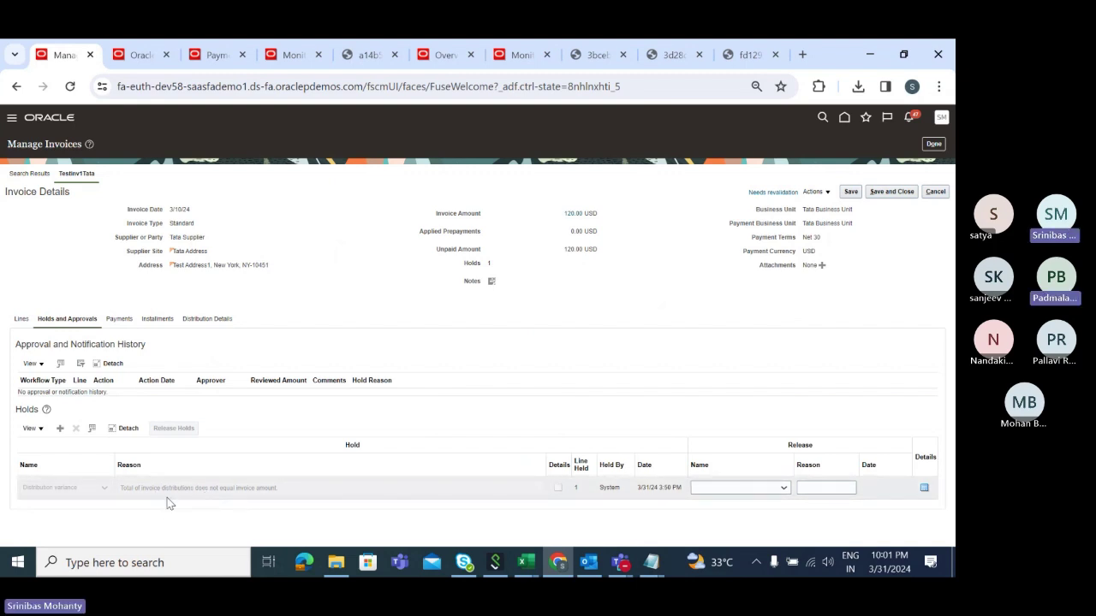
pyautogui.moveTo(167, 494)
pyautogui.mouseDown()
pyautogui.moveTo(238, 493)
pyautogui.moveTo(162, 495)
pyautogui.mouseUp()
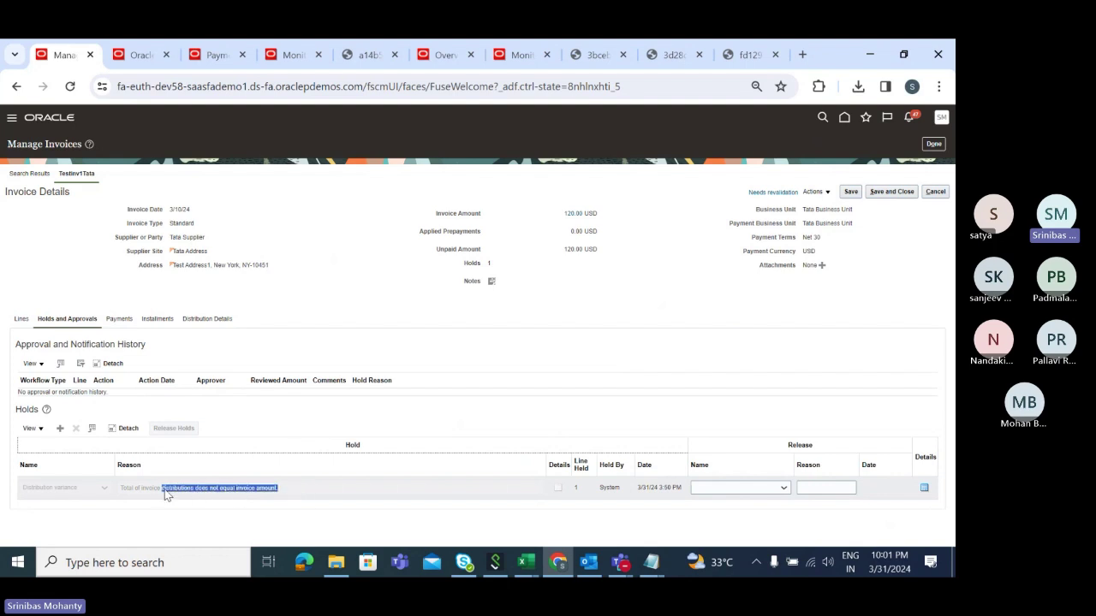
# - Compare the amount on the invoice's item line with its distribution details
pyautogui.click(20, 320)
pyautogui.scroll(-1, 661, 342)
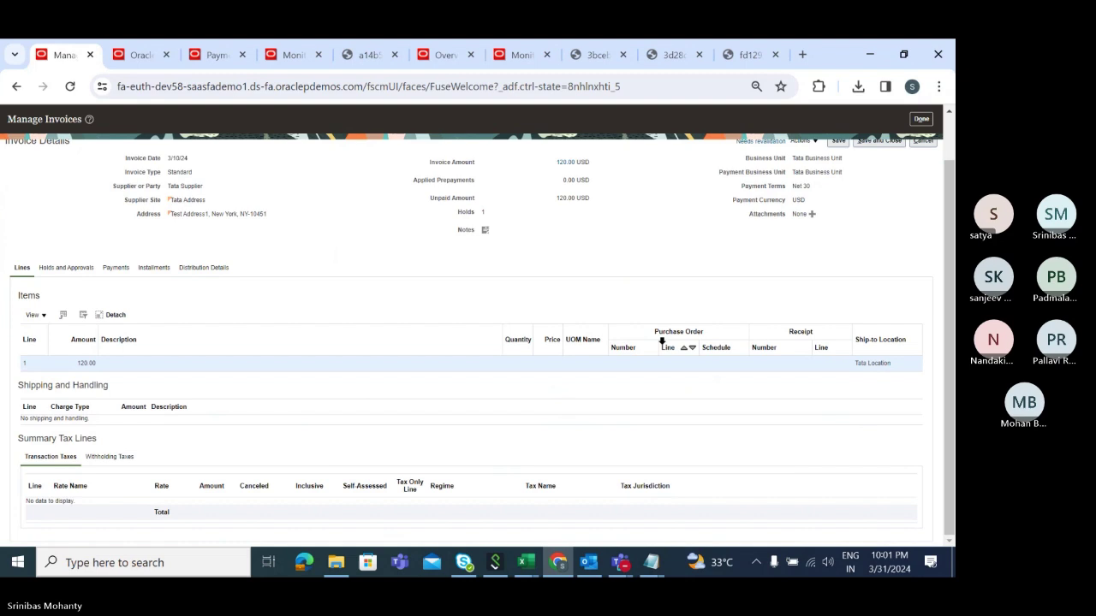
pyautogui.doubleClick(102, 364)
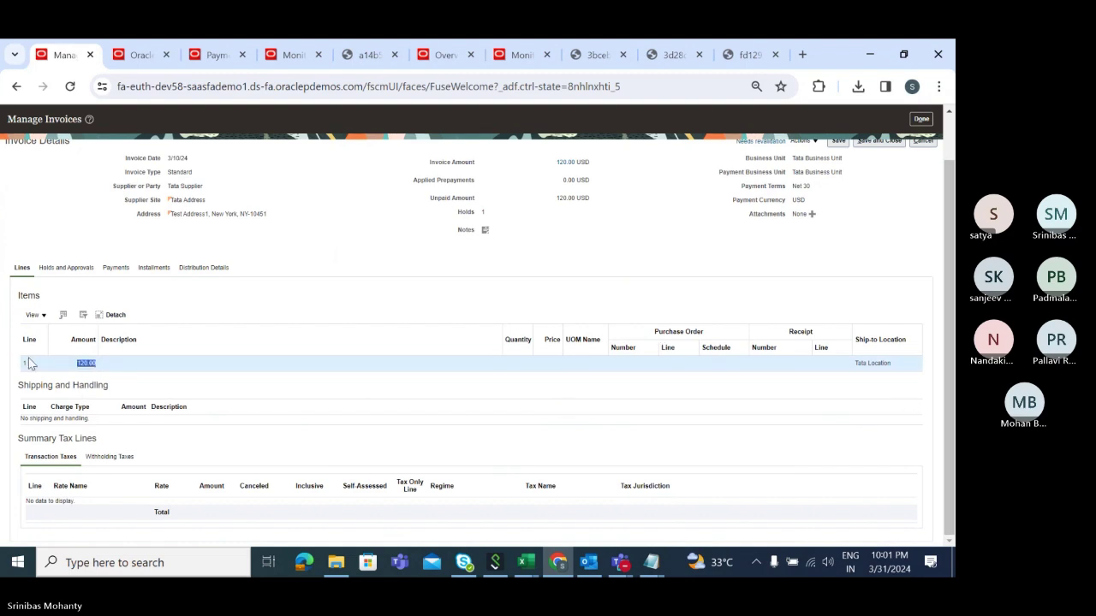
pyautogui.click(220, 272)
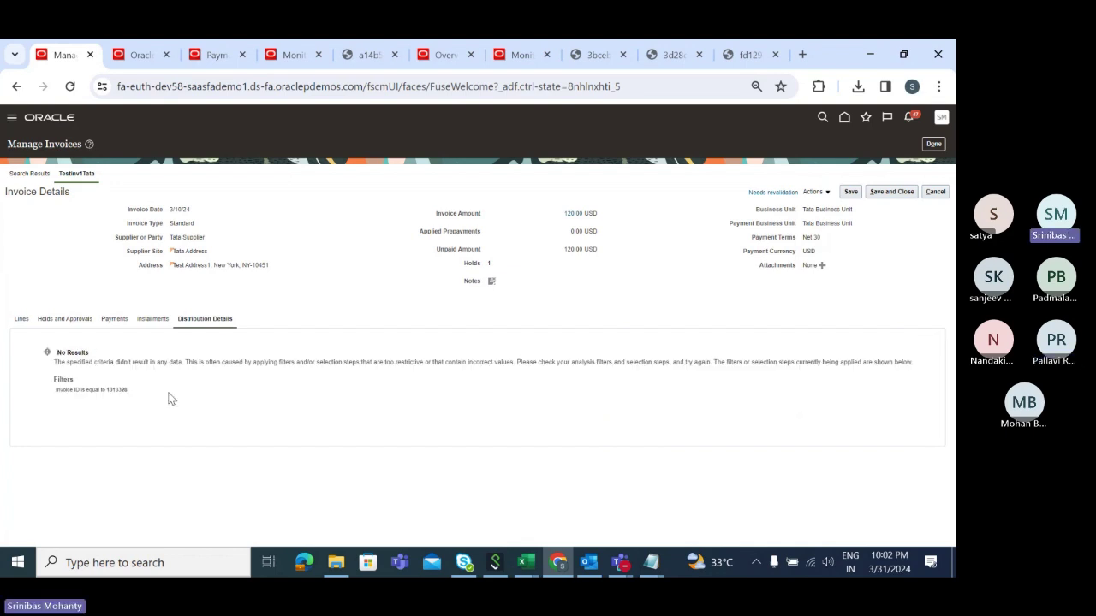
pyautogui.click(22, 318)
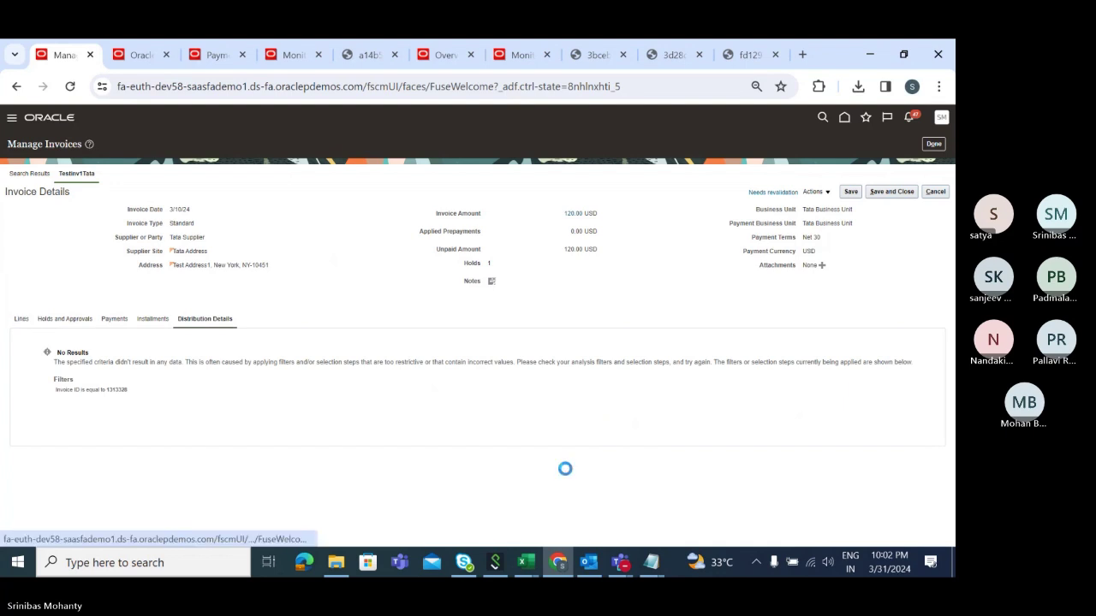
pyautogui.scroll(-1, 636, 364)
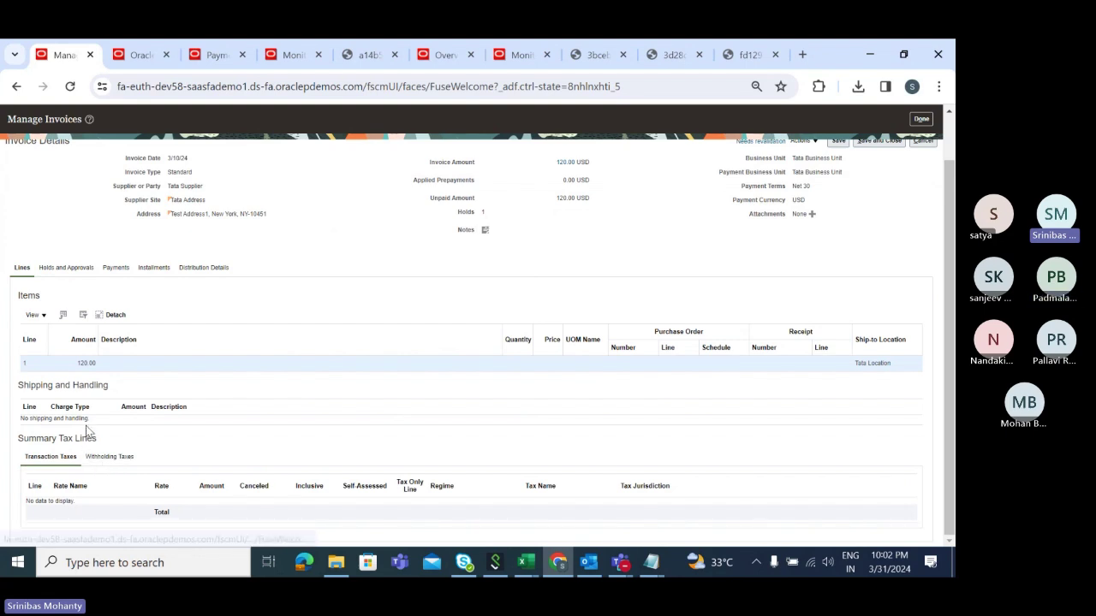
# - Try to release the distribution variance hold with the release name Amount approved
pyautogui.click(82, 269)
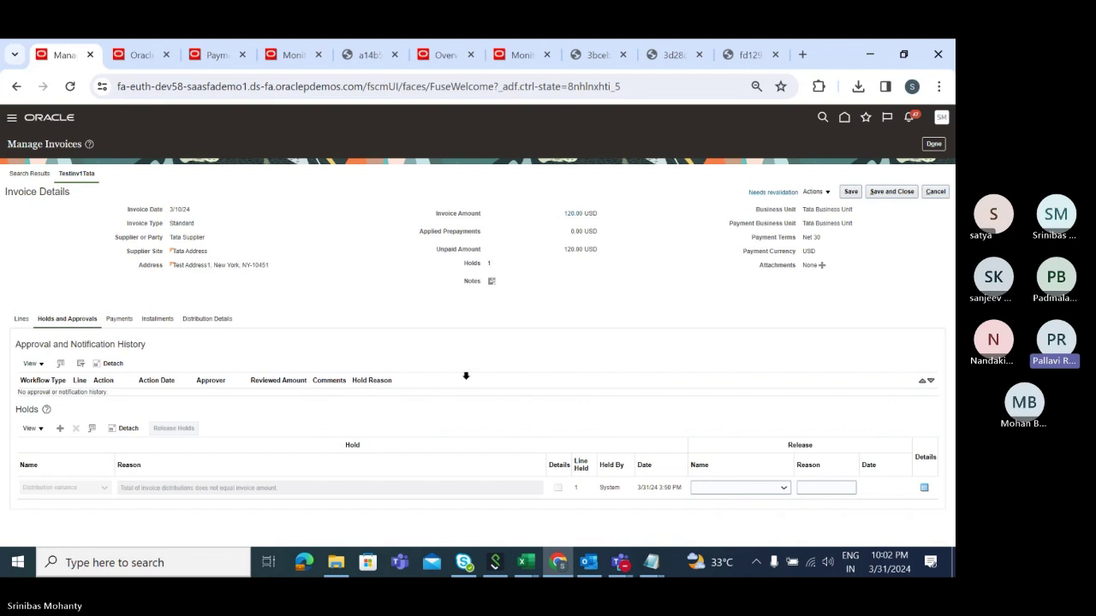
pyautogui.click(758, 490)
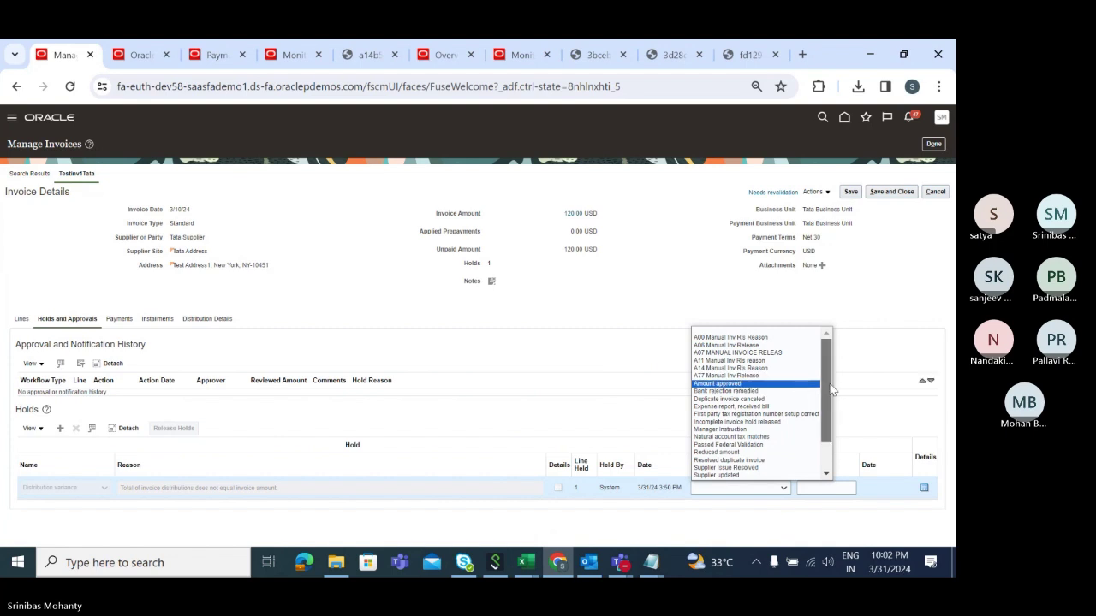
pyautogui.click(731, 385)
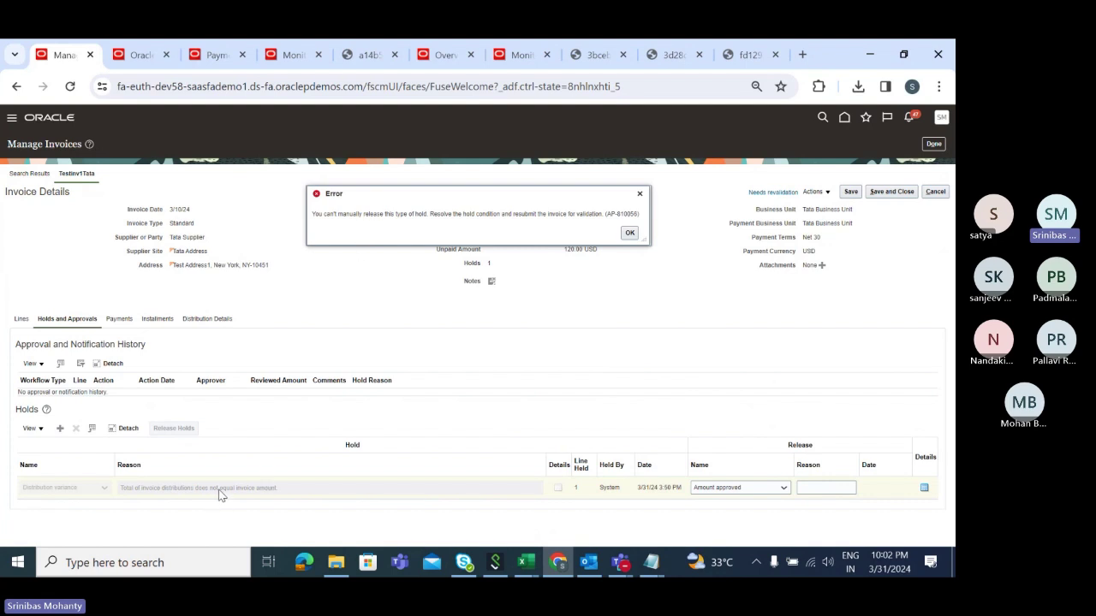
pyautogui.click(630, 233)
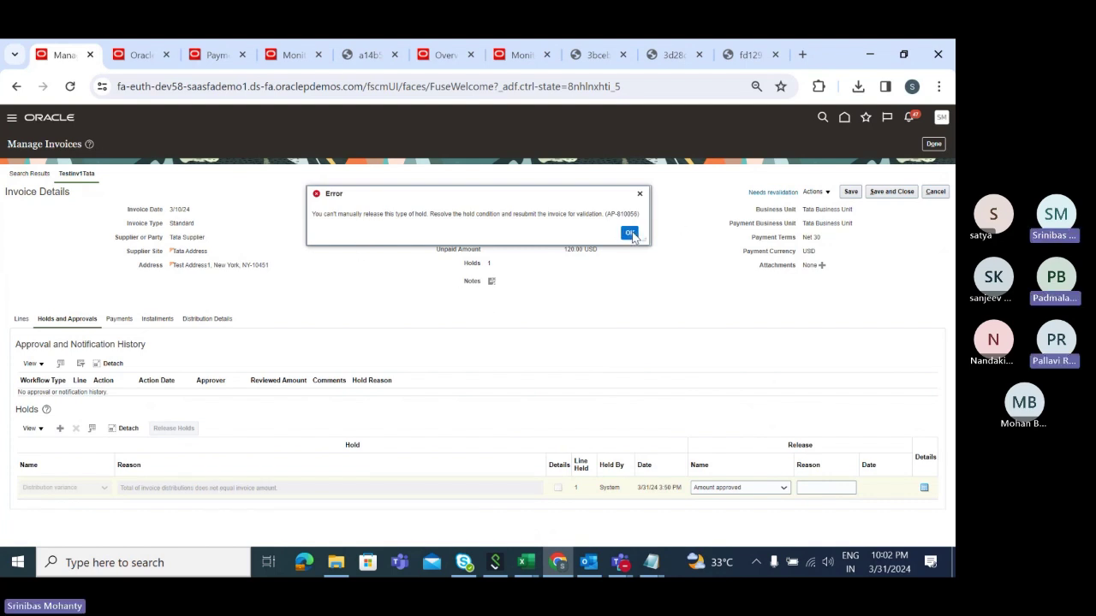
# - Check the invoice's item line again for a missing distribution and look through the actions available for the invoice
pyautogui.click(21, 318)
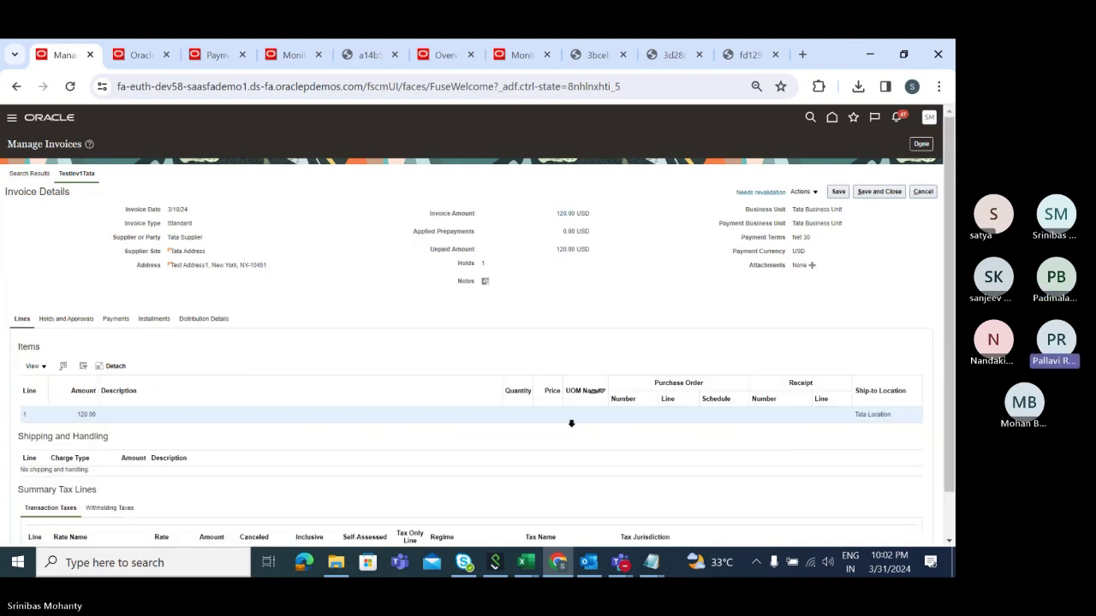
pyautogui.scroll(-1, 576, 444)
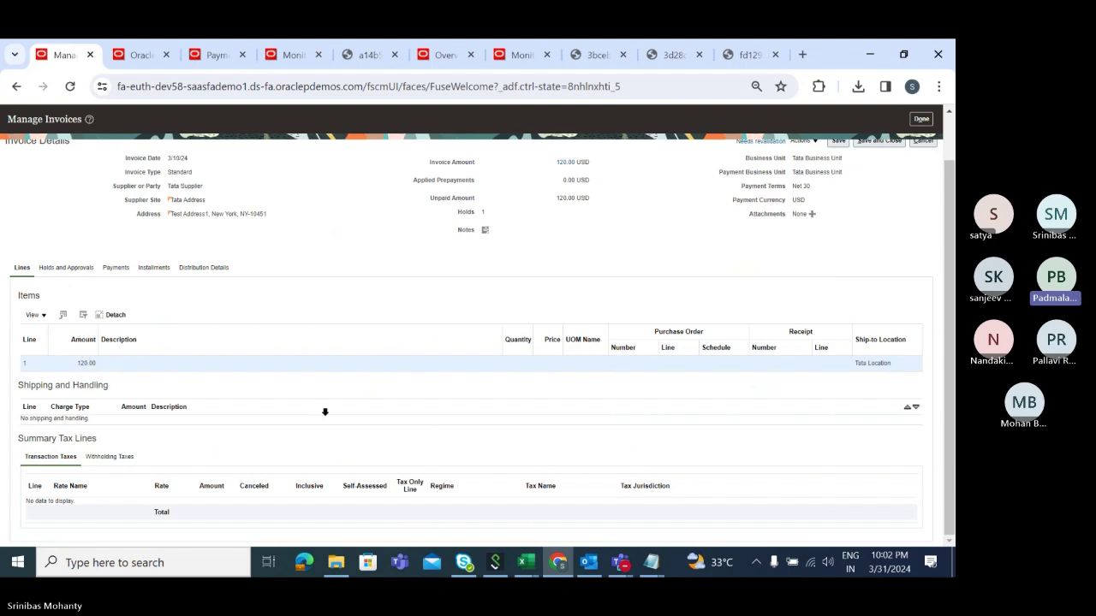
pyautogui.scroll(1, 324, 415)
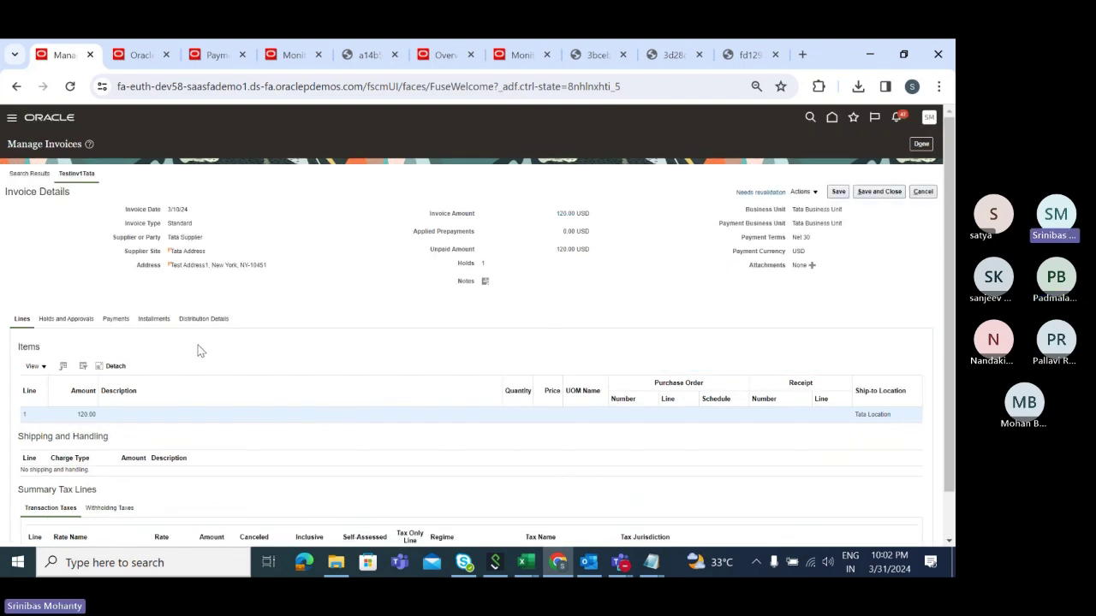
pyautogui.click(800, 192)
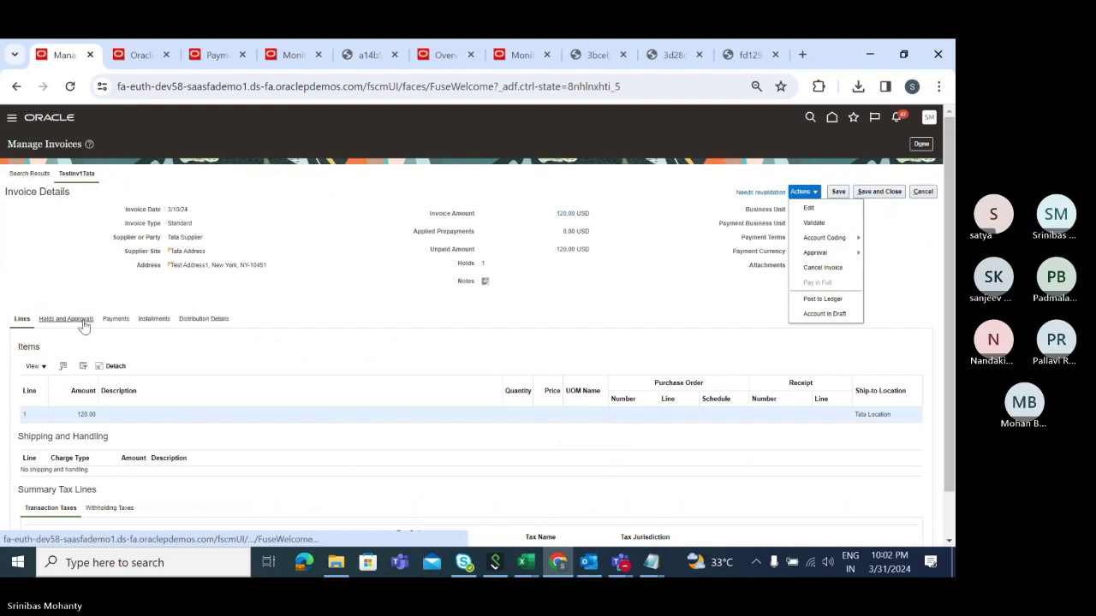
pyautogui.scroll(-1, 155, 388)
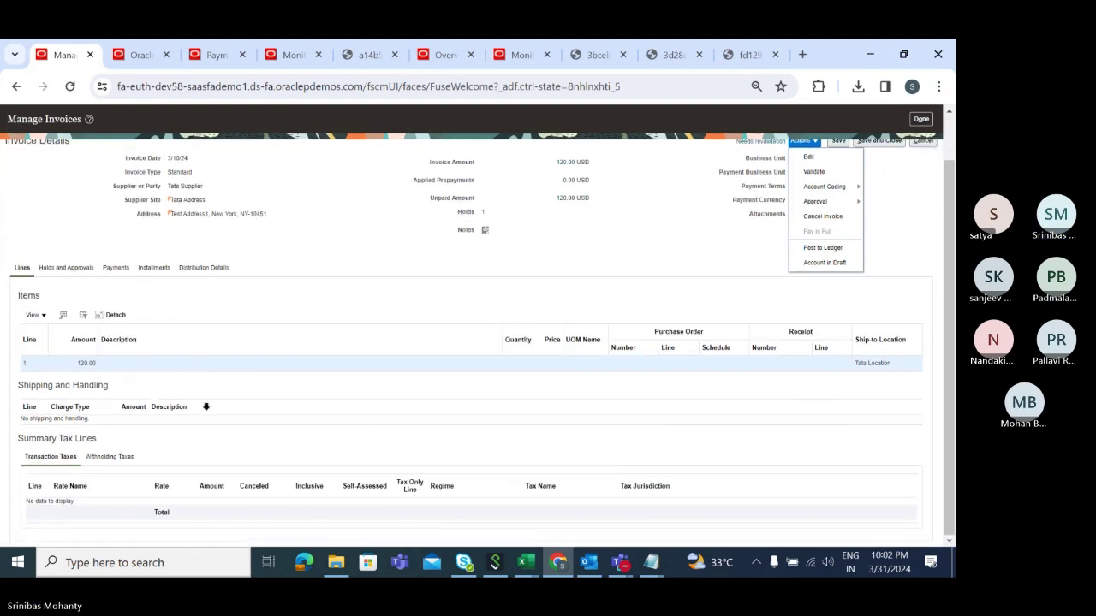
pyautogui.click(44, 367)
pyautogui.click(949, 389)
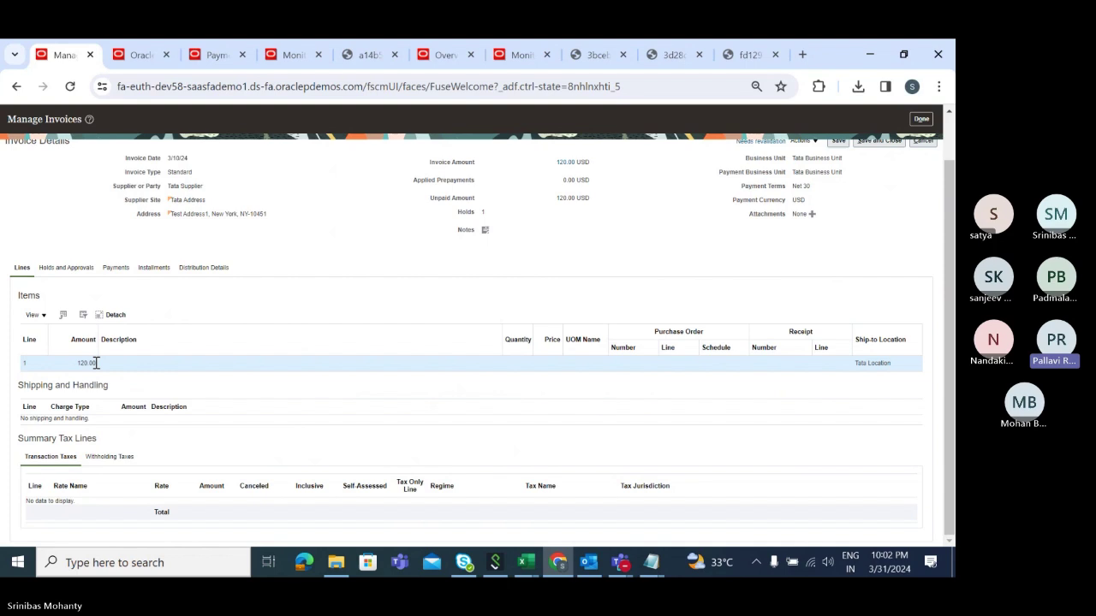
pyautogui.scroll(2, 916, 361)
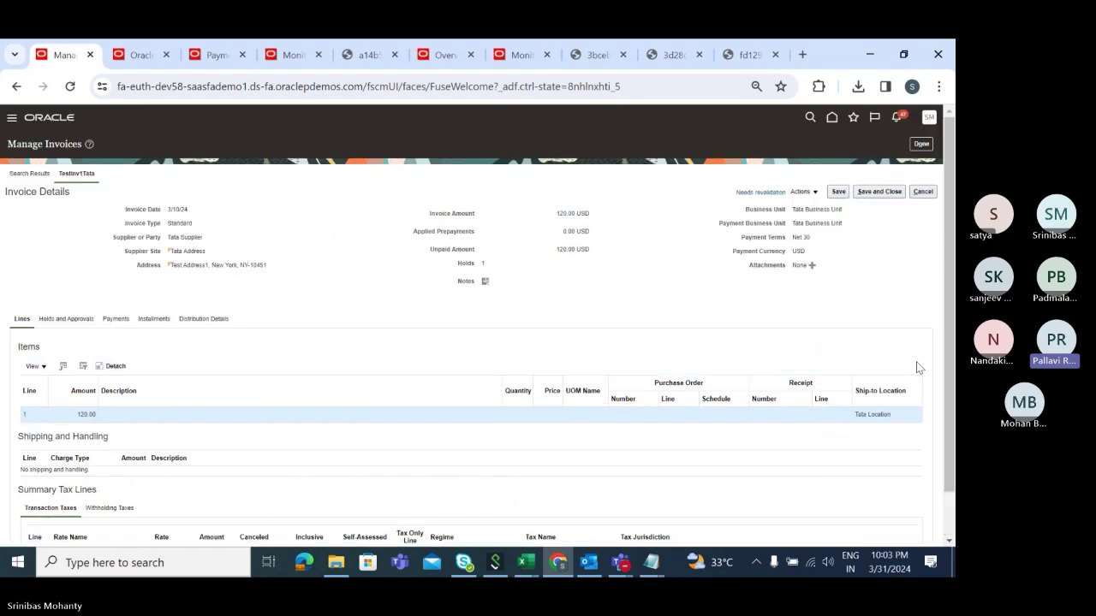
# - Edit the invoice and assign distribution combination 901.120.78610.201.10.0000.0000 to item line 1
pyautogui.click(816, 192)
pyautogui.click(809, 208)
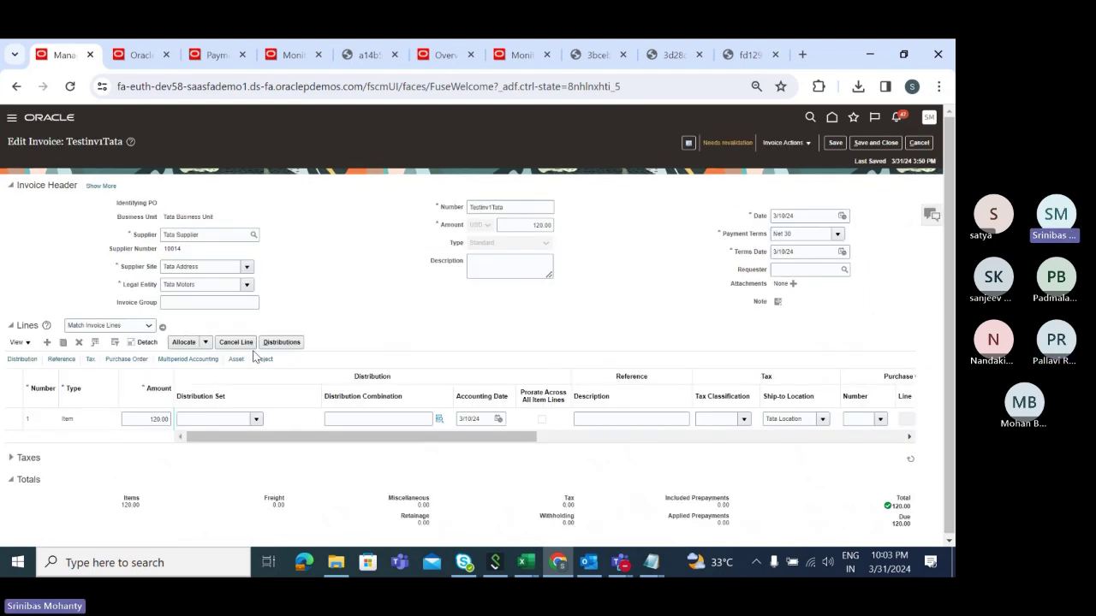
pyautogui.click(379, 418)
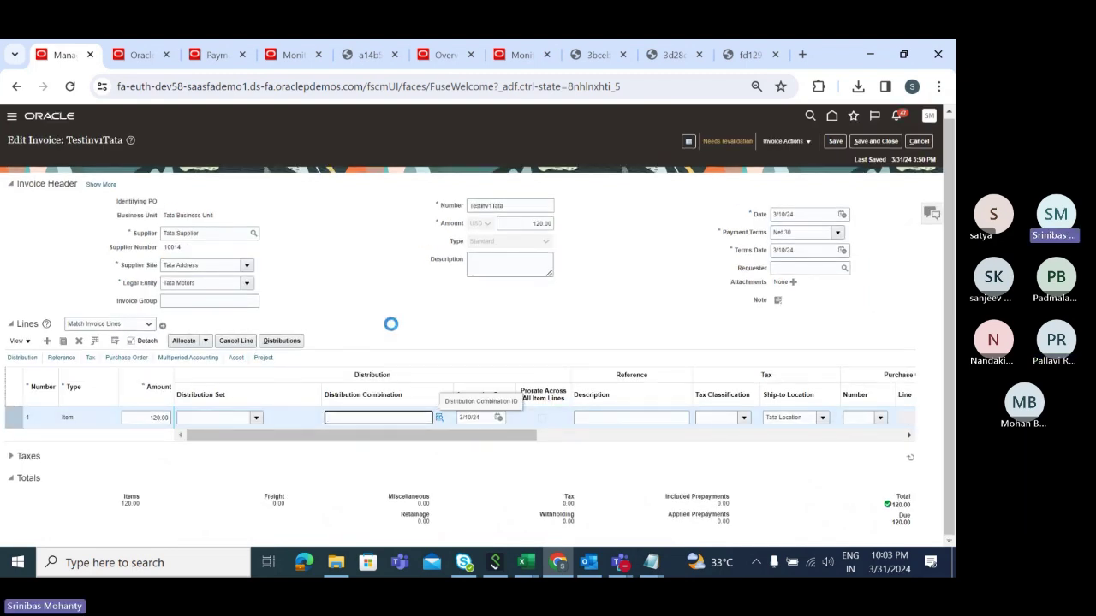
pyautogui.click(439, 420)
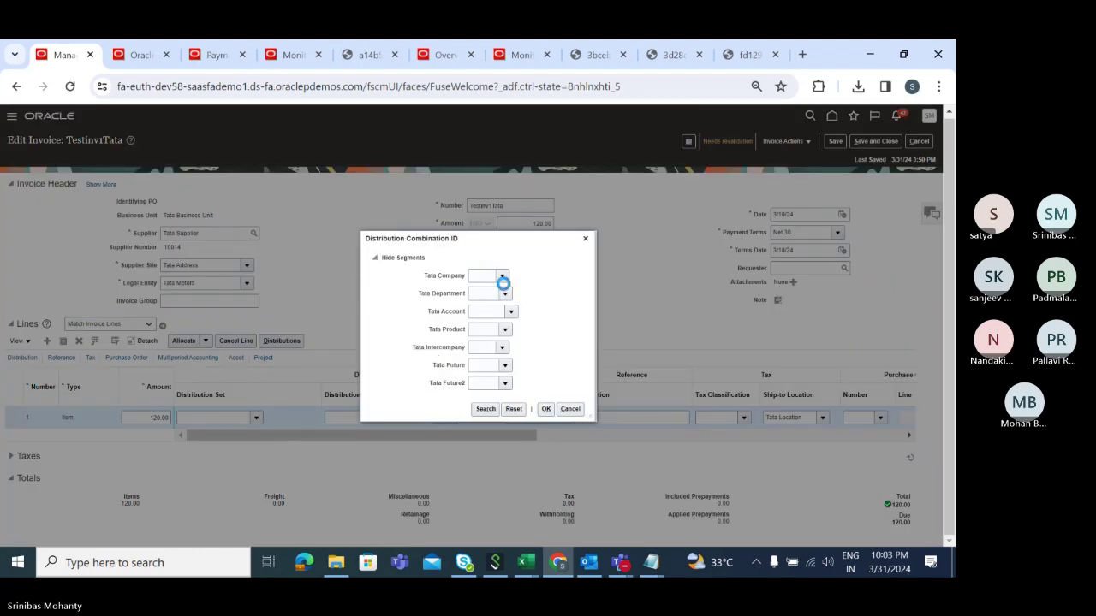
pyautogui.click(503, 278)
pyautogui.click(510, 294)
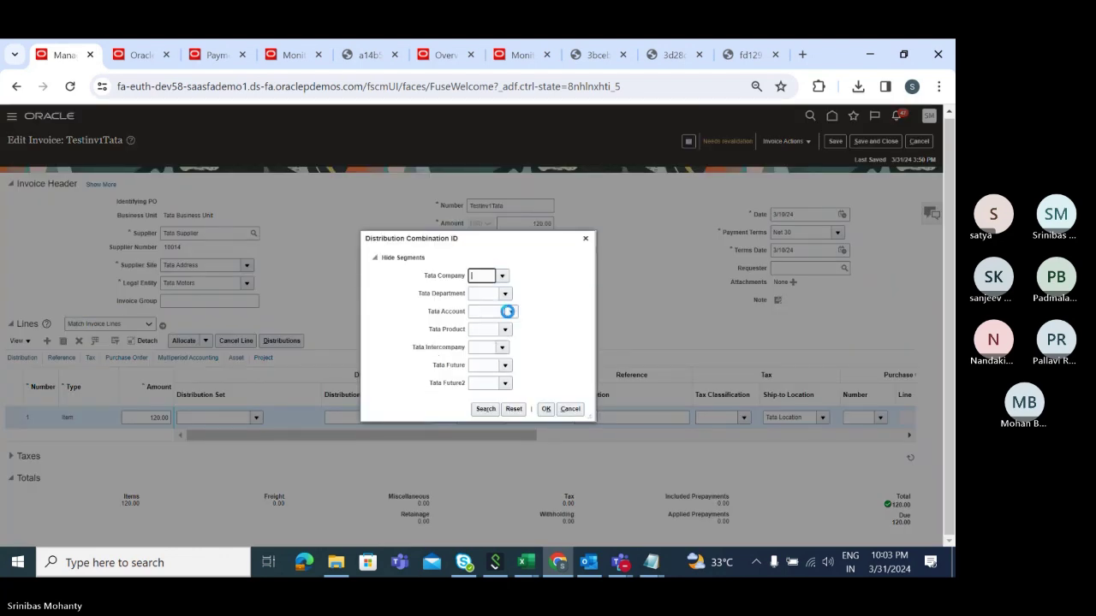
pyautogui.click(484, 409)
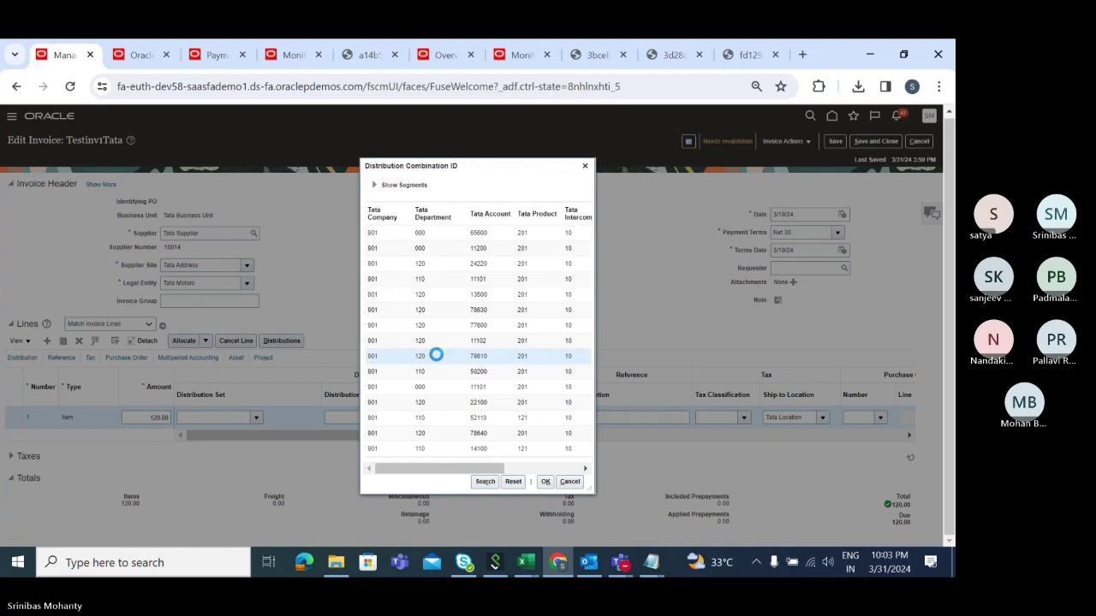
pyautogui.click(546, 481)
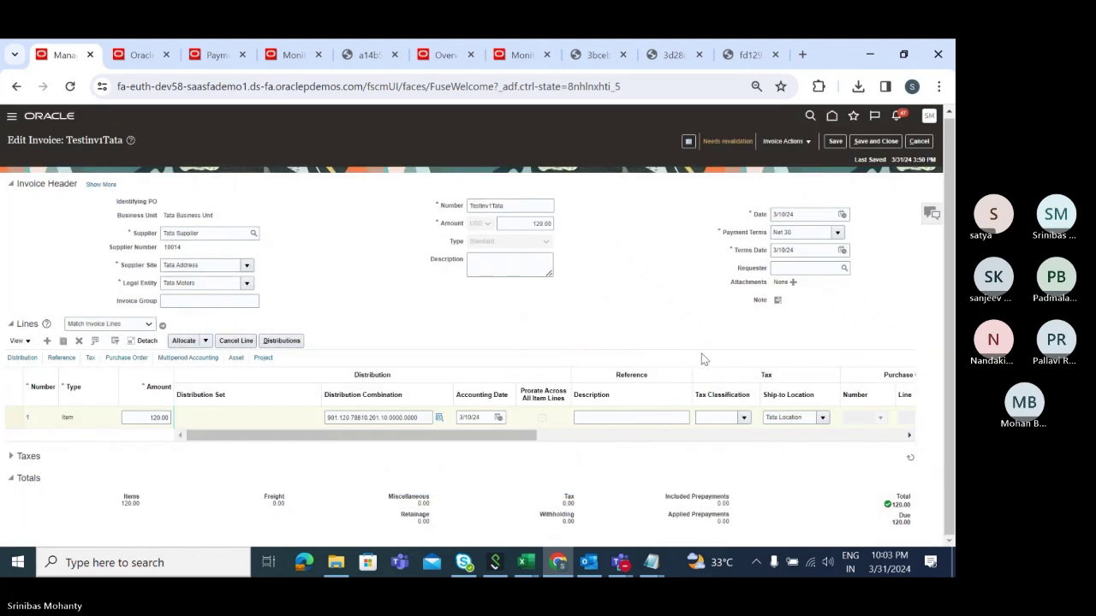
# - Save the edited invoice and validate it
pyautogui.click(835, 141)
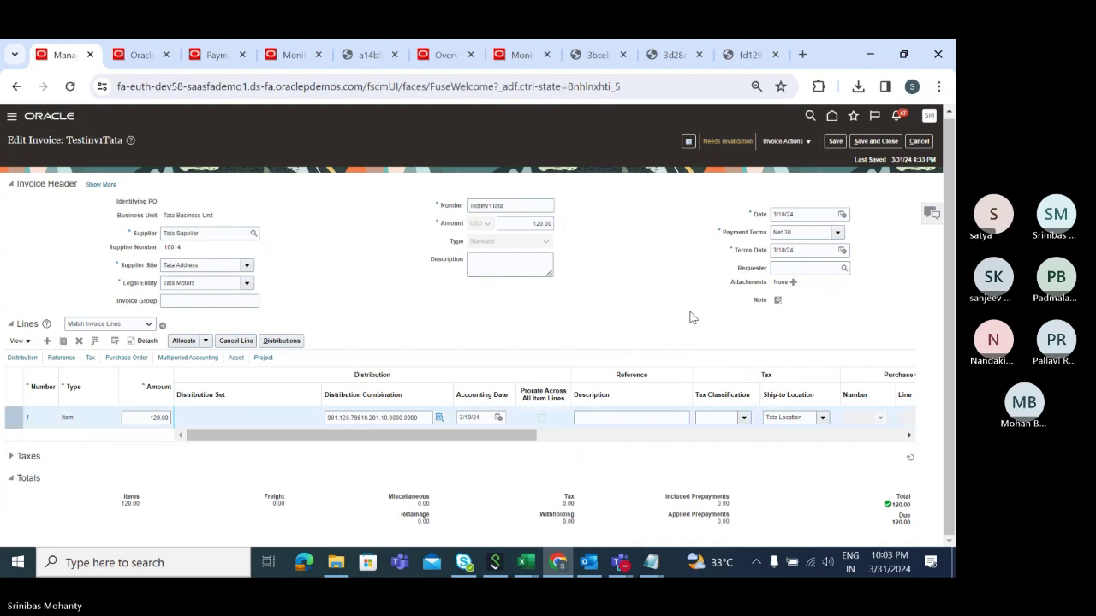
pyautogui.click(785, 141)
pyautogui.click(787, 187)
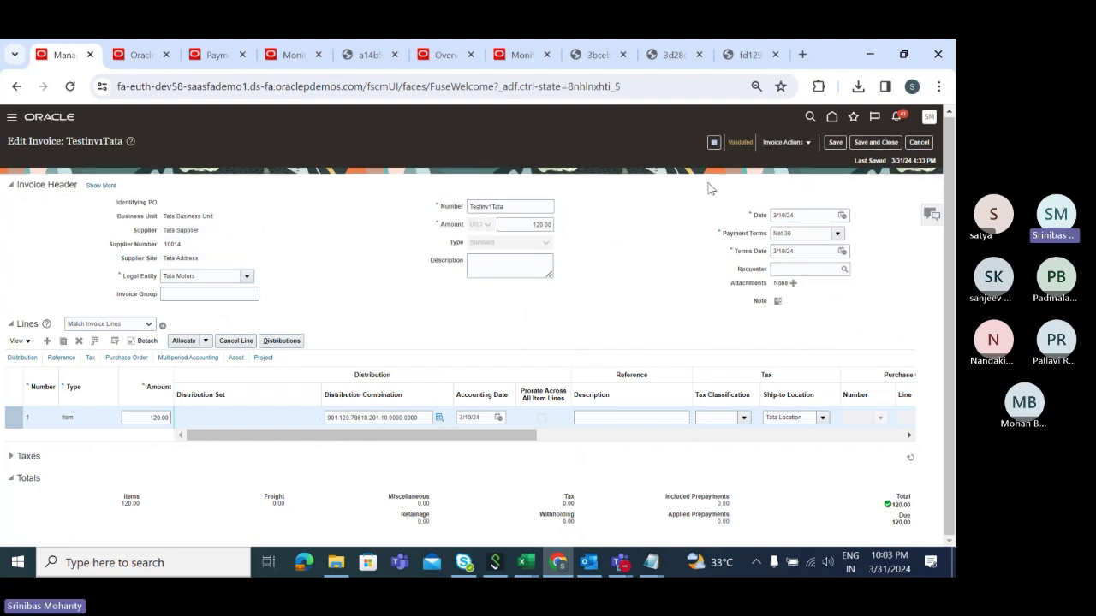
pyautogui.doubleClick(421, 419)
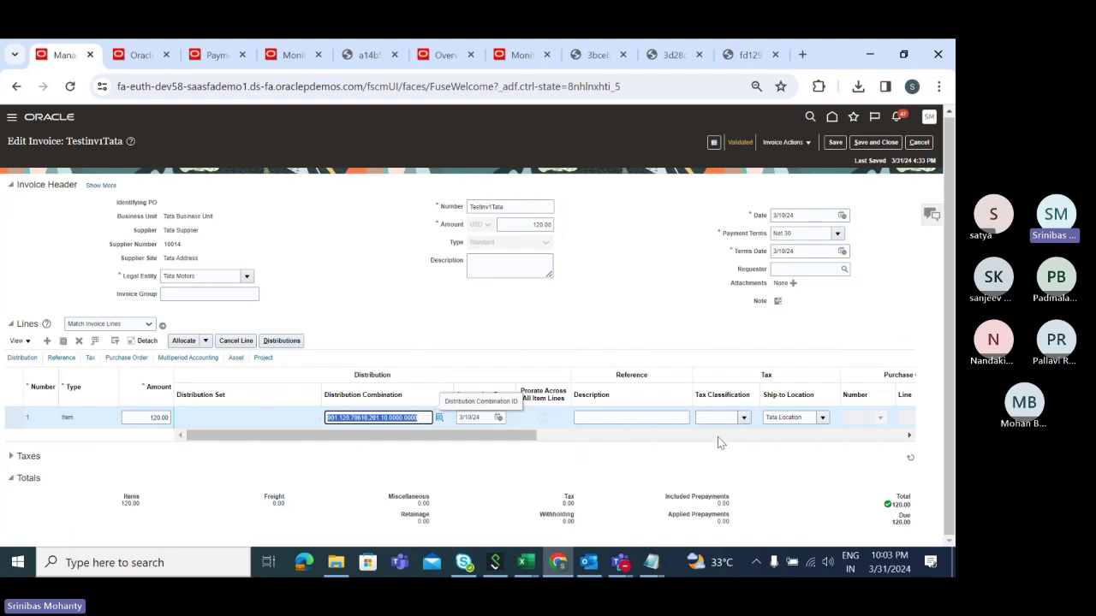
pyautogui.moveTo(471, 436)
pyautogui.mouseDown()
pyautogui.moveTo(681, 440)
pyautogui.moveTo(453, 436)
pyautogui.mouseUp()
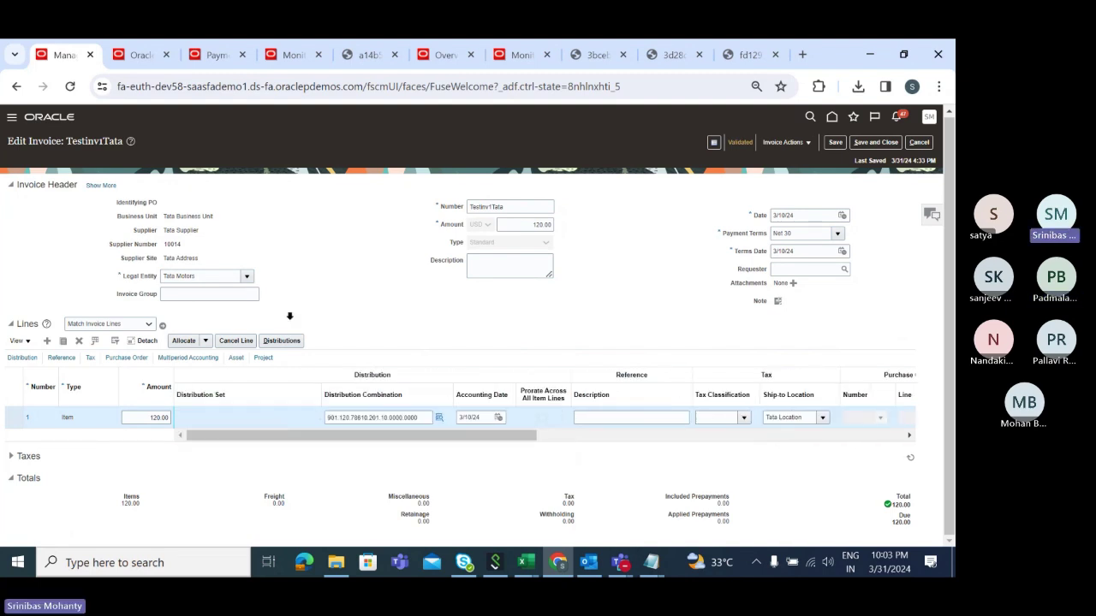
pyautogui.click(808, 143)
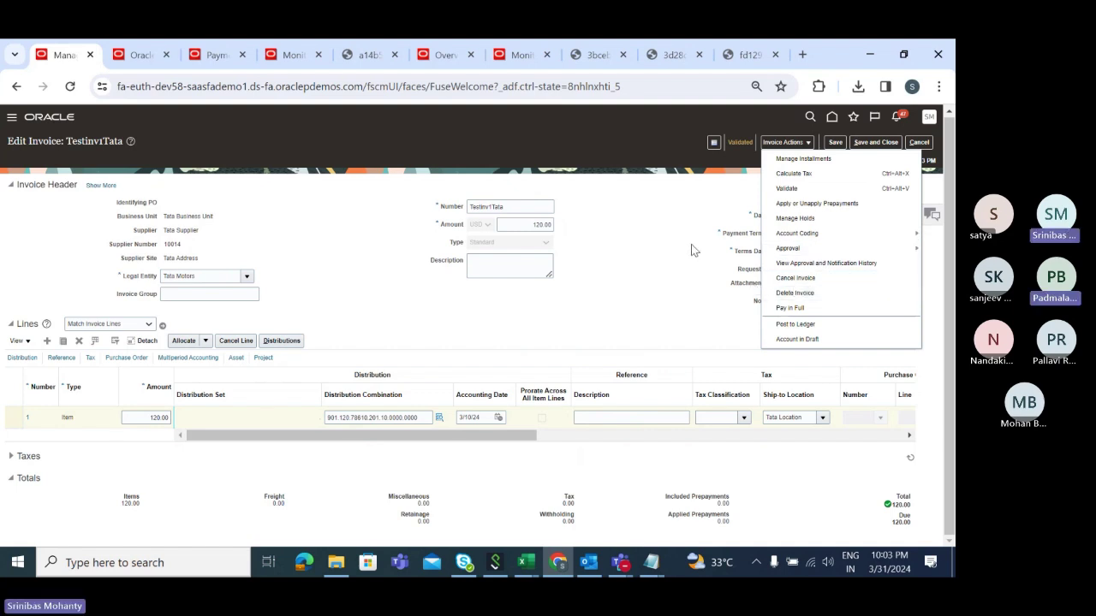
pyautogui.click(665, 220)
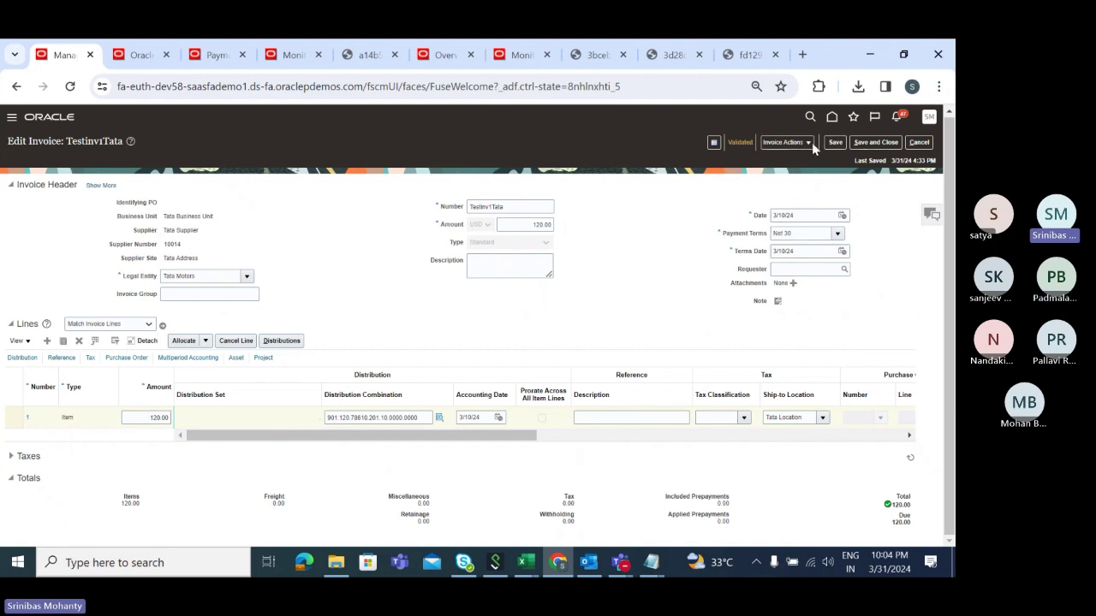
# - Post invoice Testinv1Tata to the ledger and review its accounting lines and the related scheduled processes
pyautogui.click(782, 142)
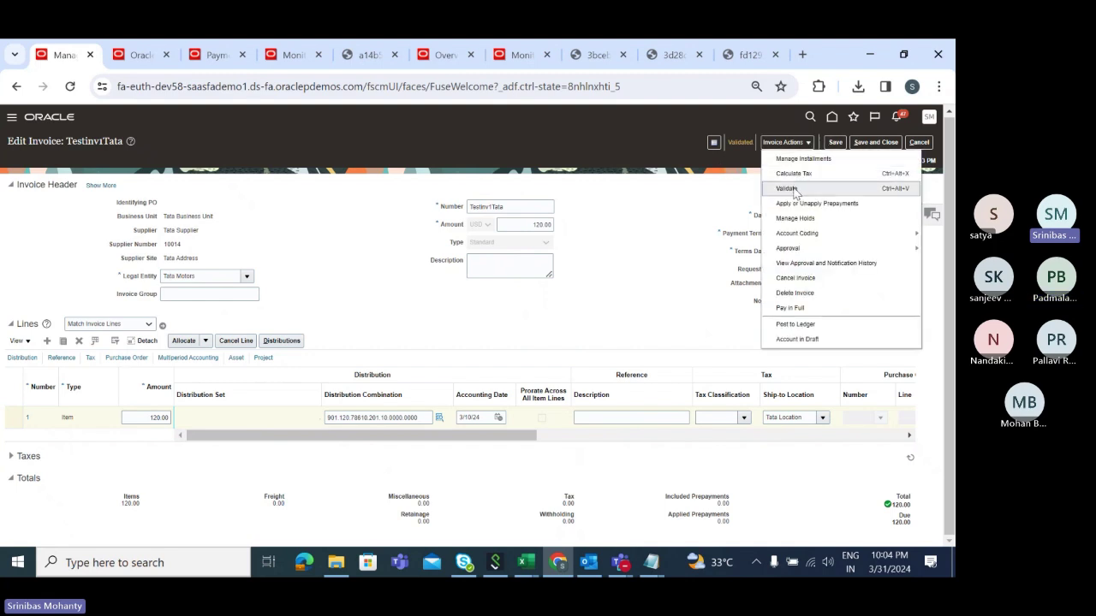
pyautogui.click(796, 325)
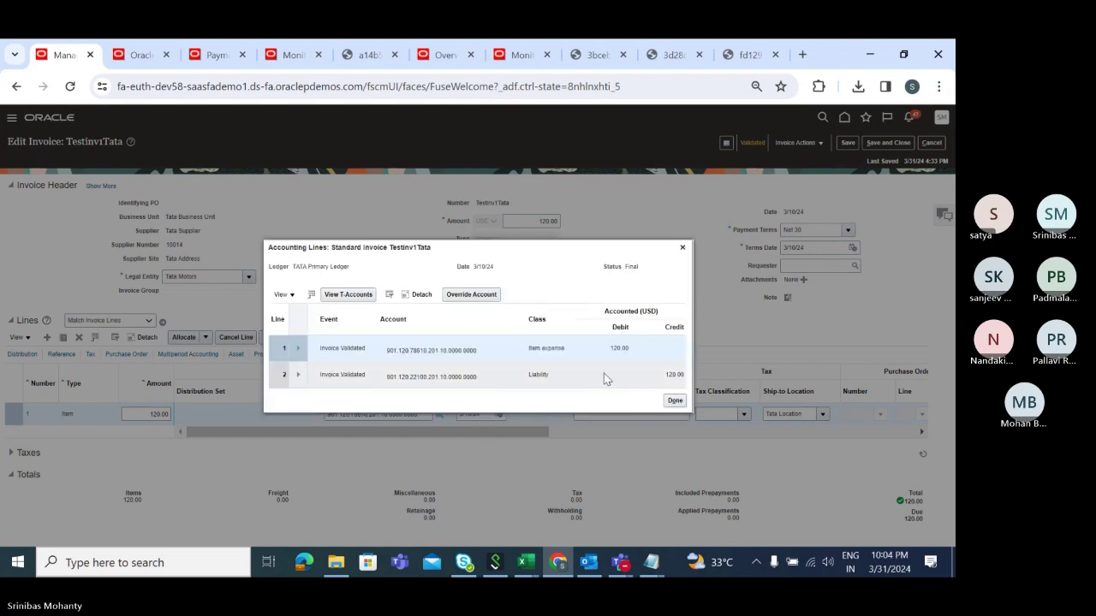
pyautogui.click(682, 247)
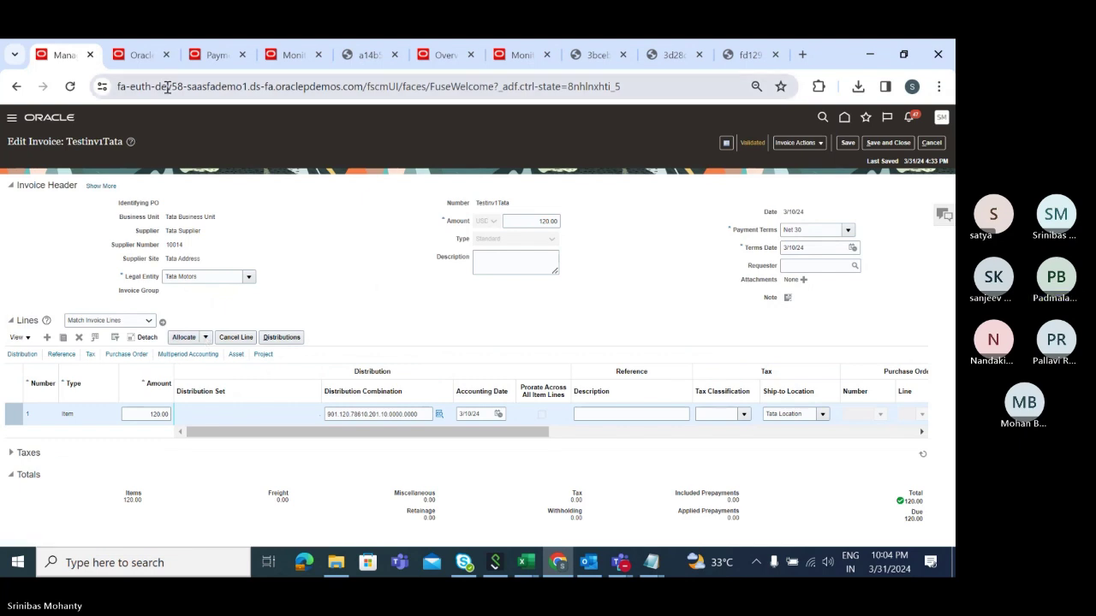
pyautogui.click(291, 55)
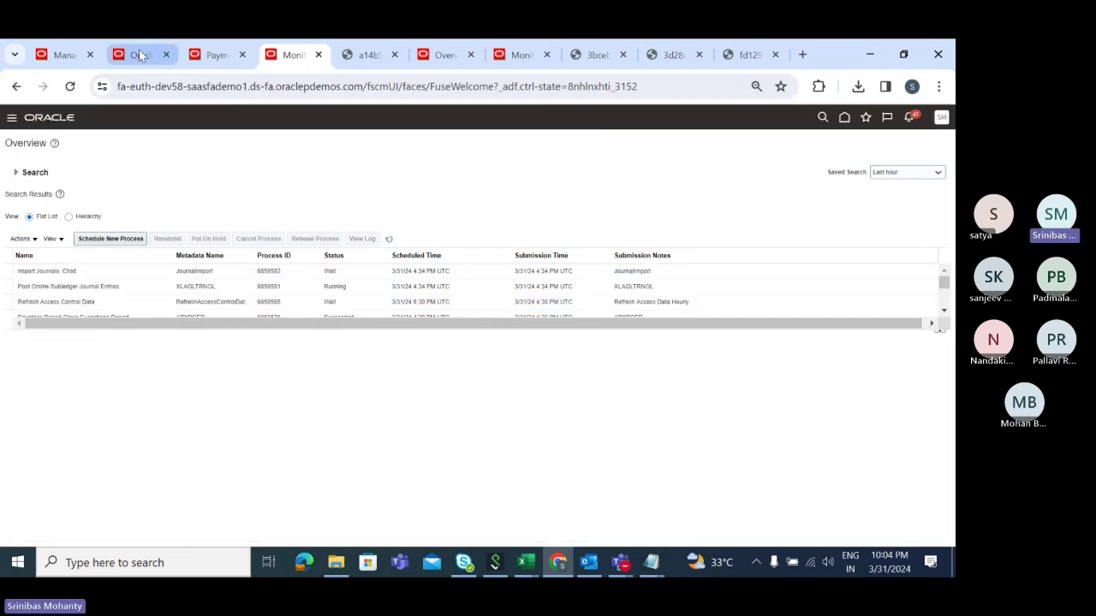
pyautogui.click(69, 55)
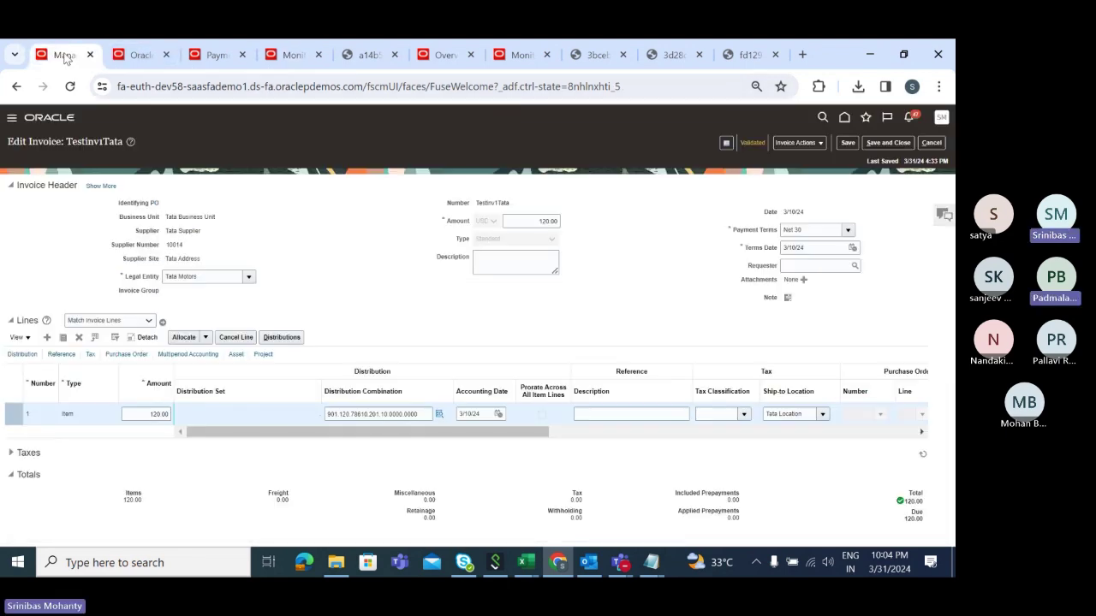
# - Save and close the invoice, and go to the management of Payables accounting periods
pyautogui.click(895, 142)
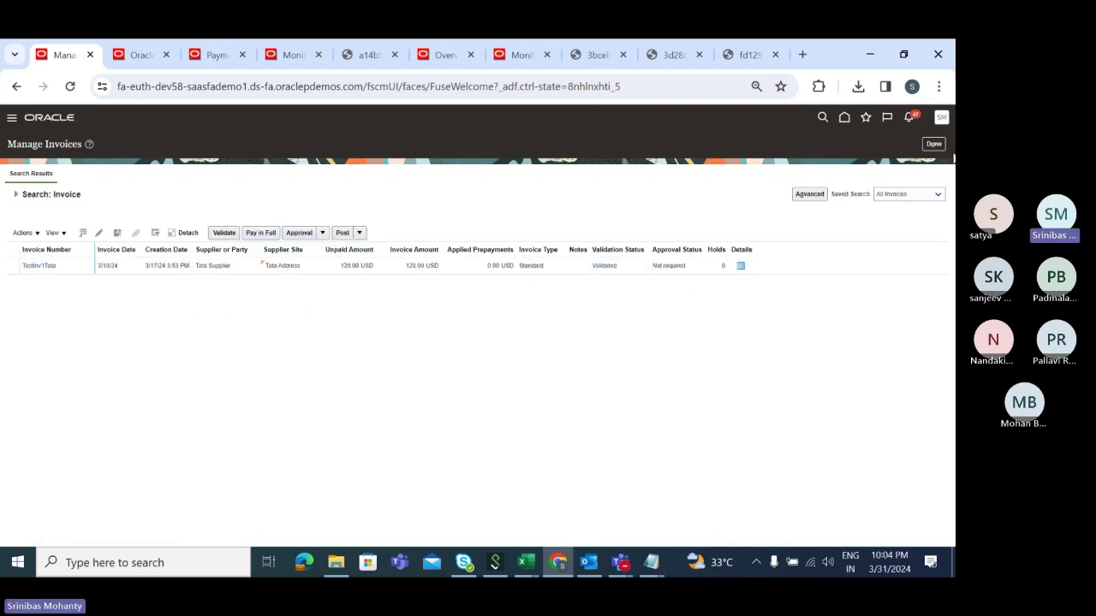
pyautogui.click(934, 143)
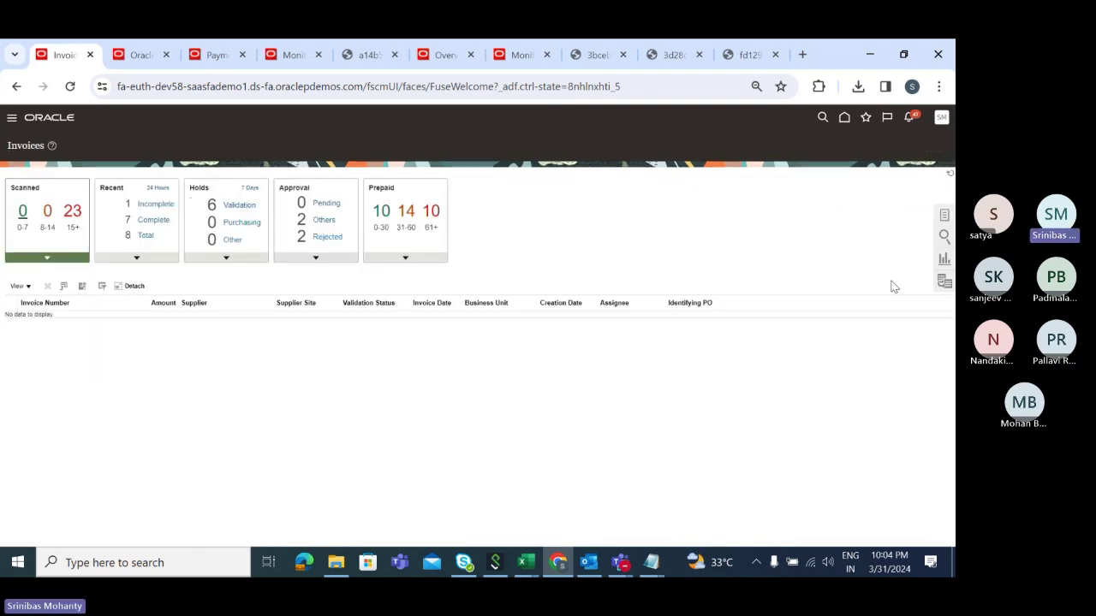
pyautogui.click(944, 215)
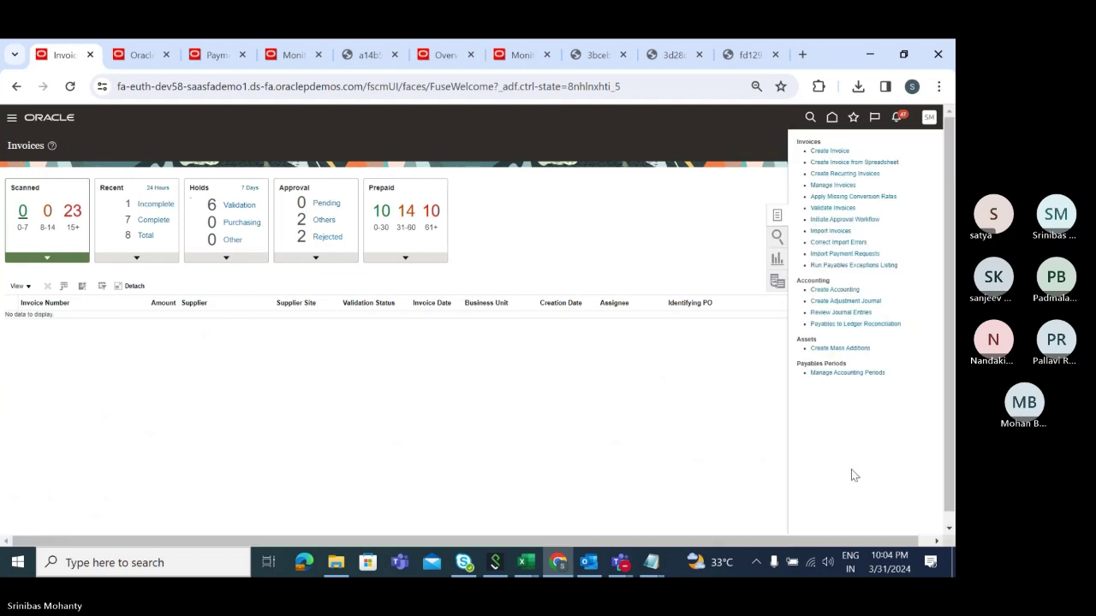
pyautogui.click(856, 373)
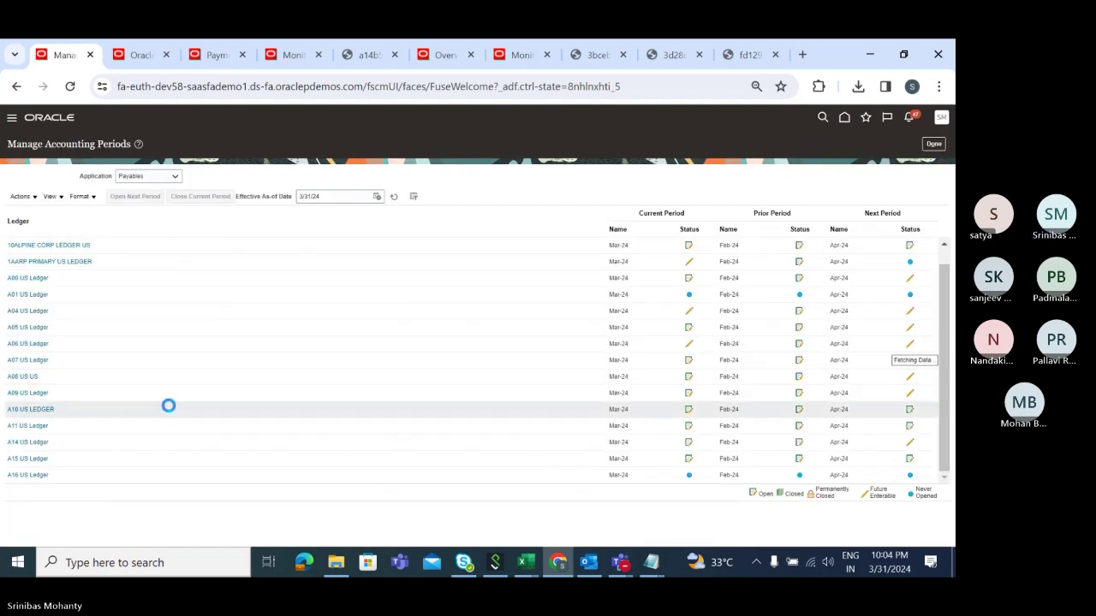
# - Open the Payables period statuses of TATA Primary Ledger and try to close the Mar-24 period
pyautogui.scroll(-5, 169, 406)
pyautogui.scroll(-5, 168, 405)
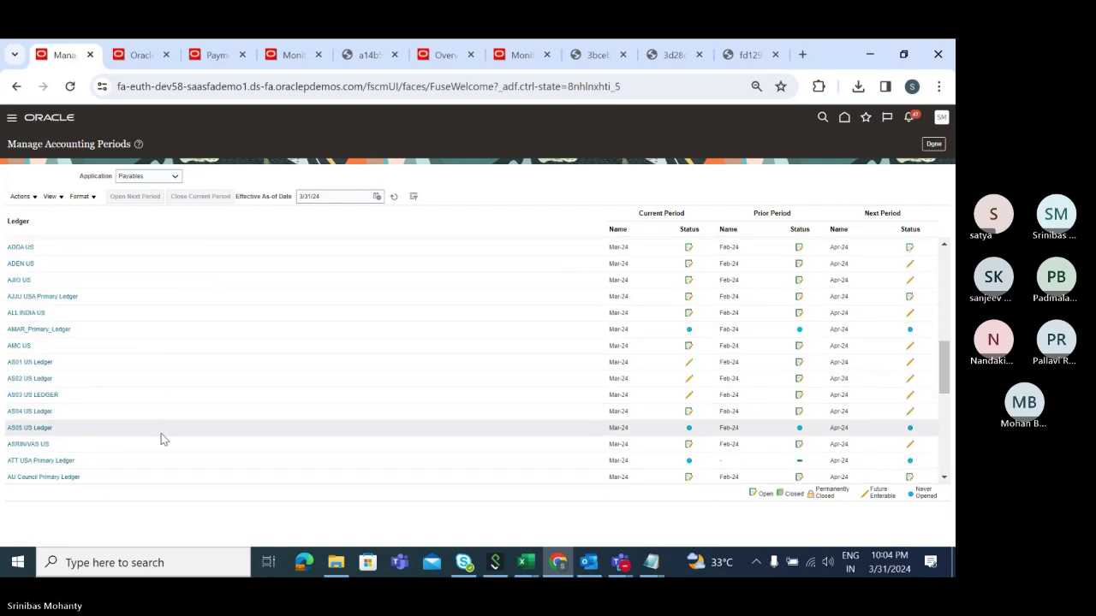
pyautogui.scroll(-10, 161, 436)
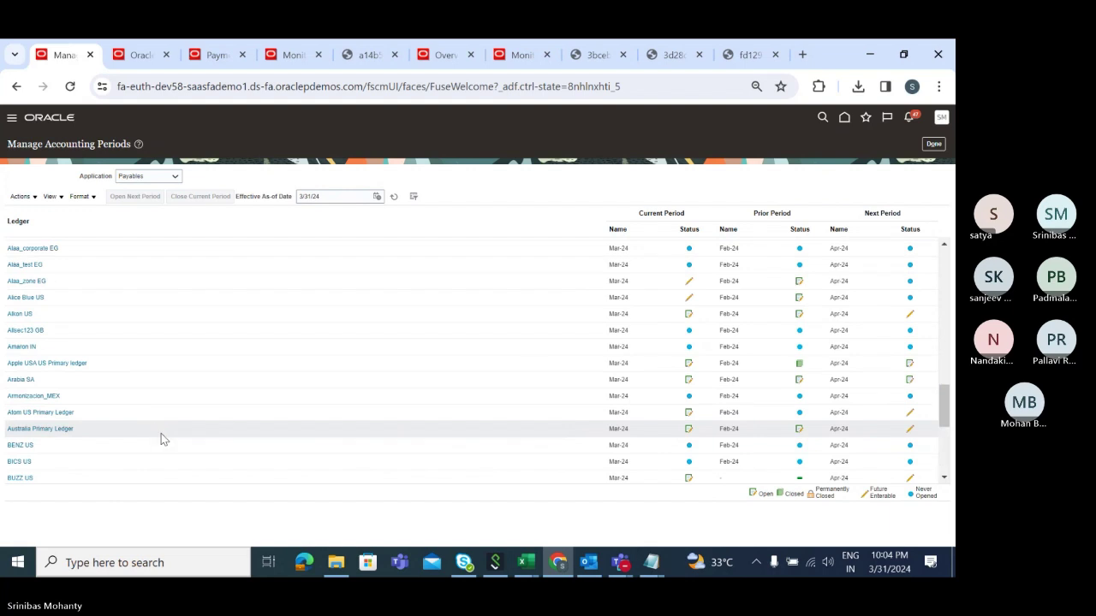
pyautogui.scroll(-10, 162, 438)
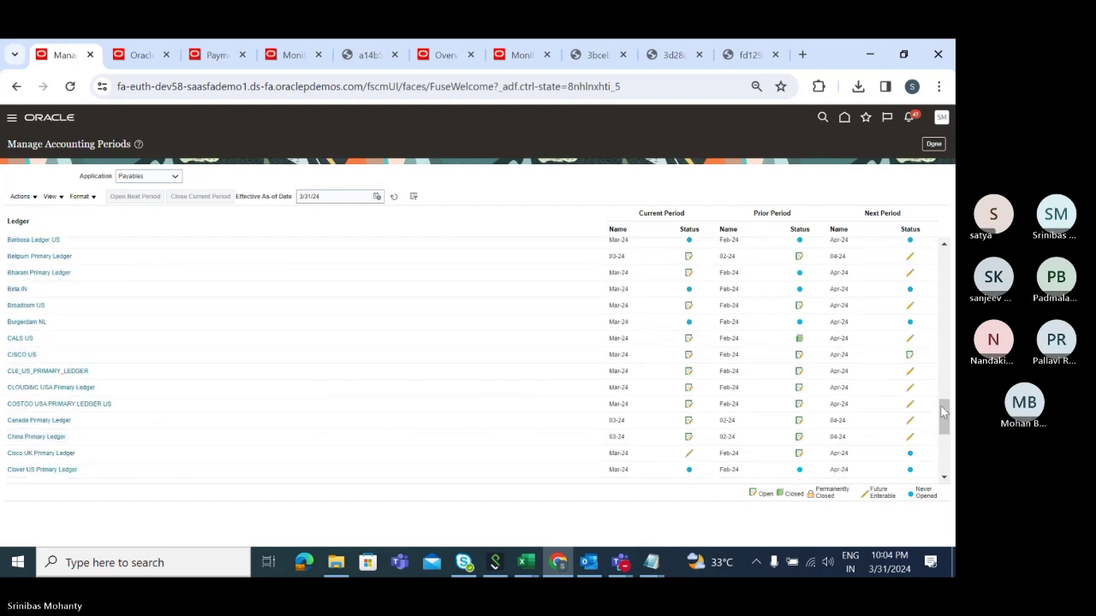
pyautogui.moveTo(942, 413); pyautogui.dragTo(947, 460)
pyautogui.click(946, 478)
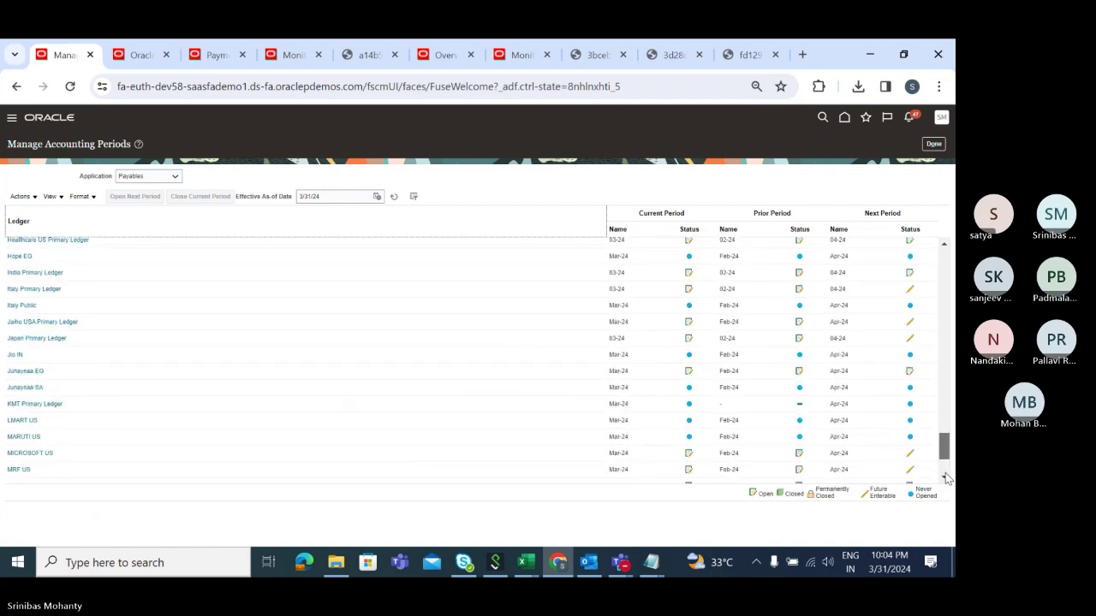
pyautogui.moveTo(944, 452); pyautogui.dragTo(947, 461)
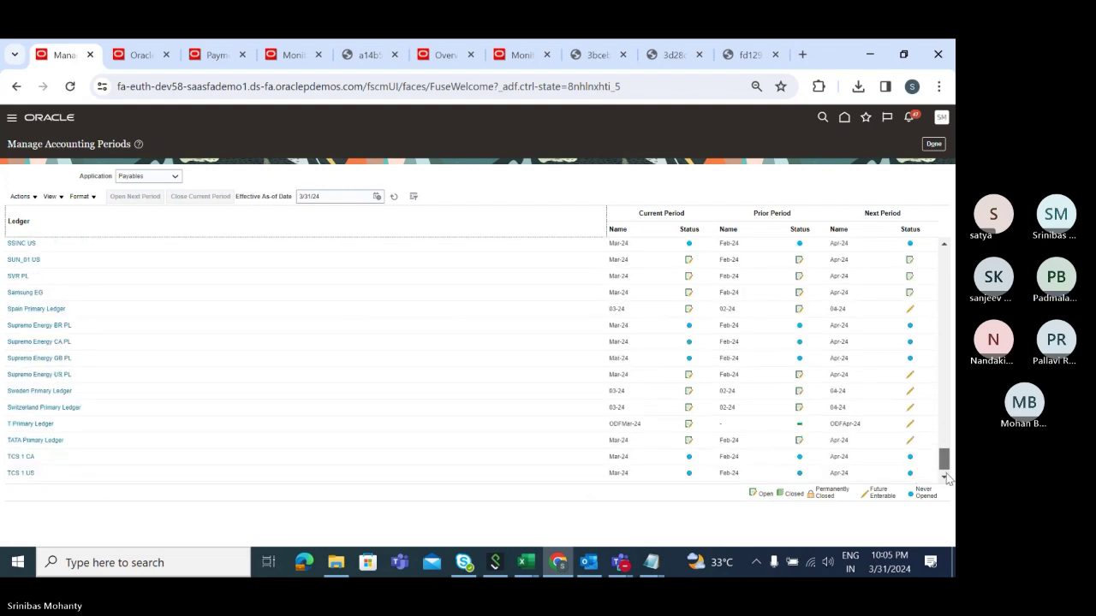
pyautogui.click(44, 441)
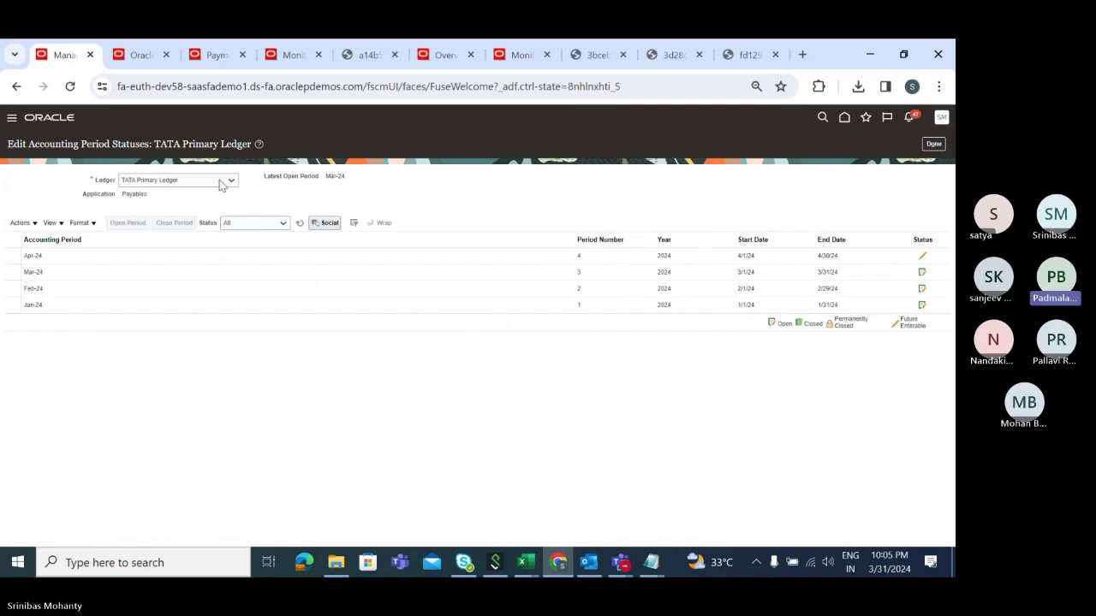
pyautogui.click(158, 276)
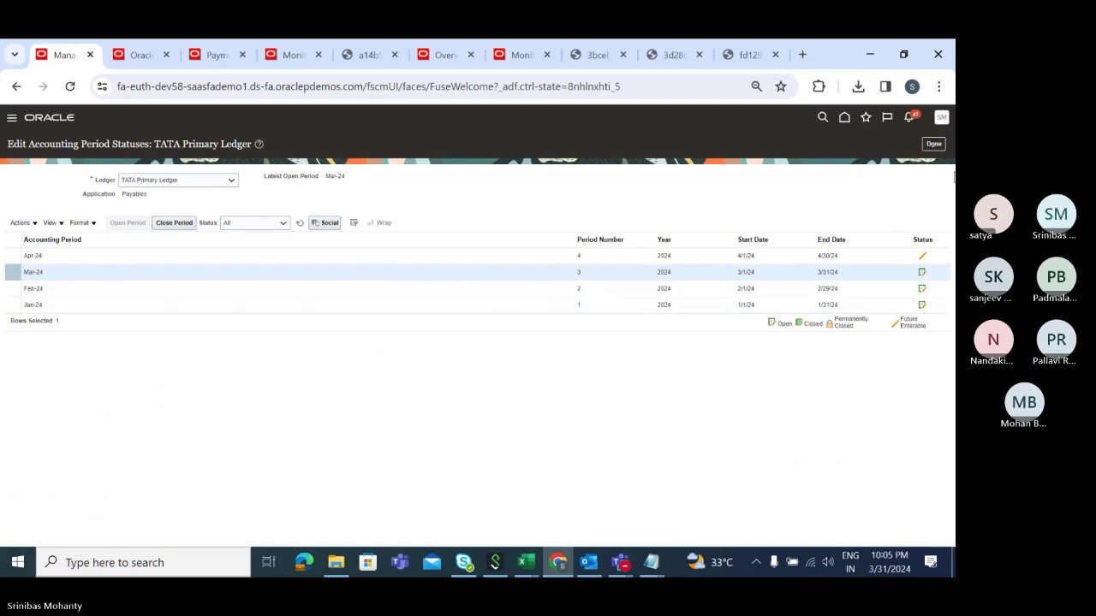
# - Refresh the scheduled processes repeatedly to follow the Payables period close and its Payables Period Close Exceptions Report
pyautogui.click(291, 55)
pyautogui.click(389, 240)
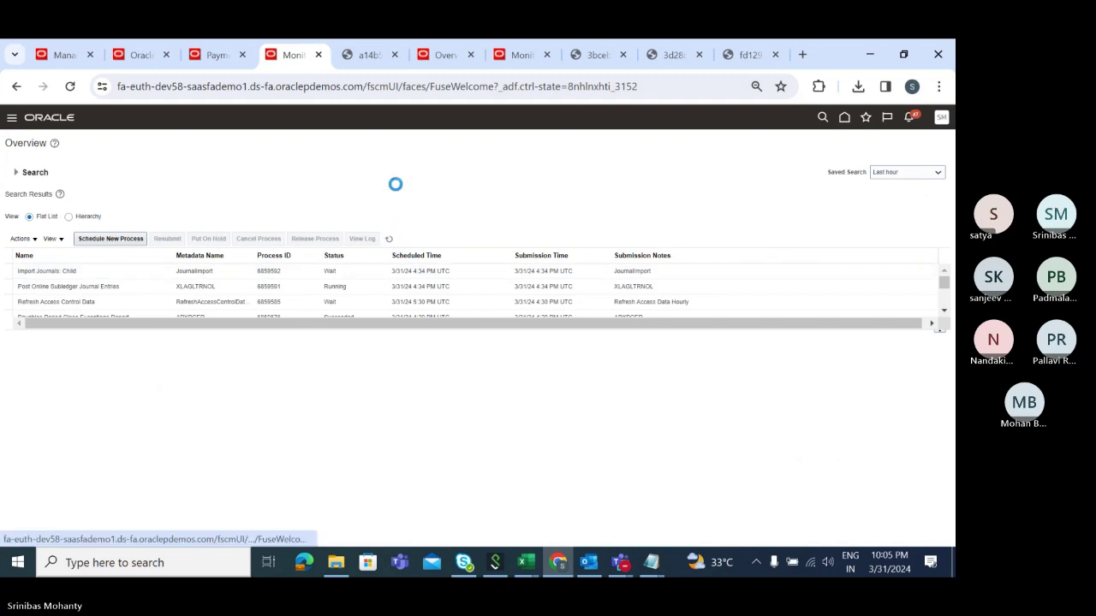
pyautogui.click(392, 240)
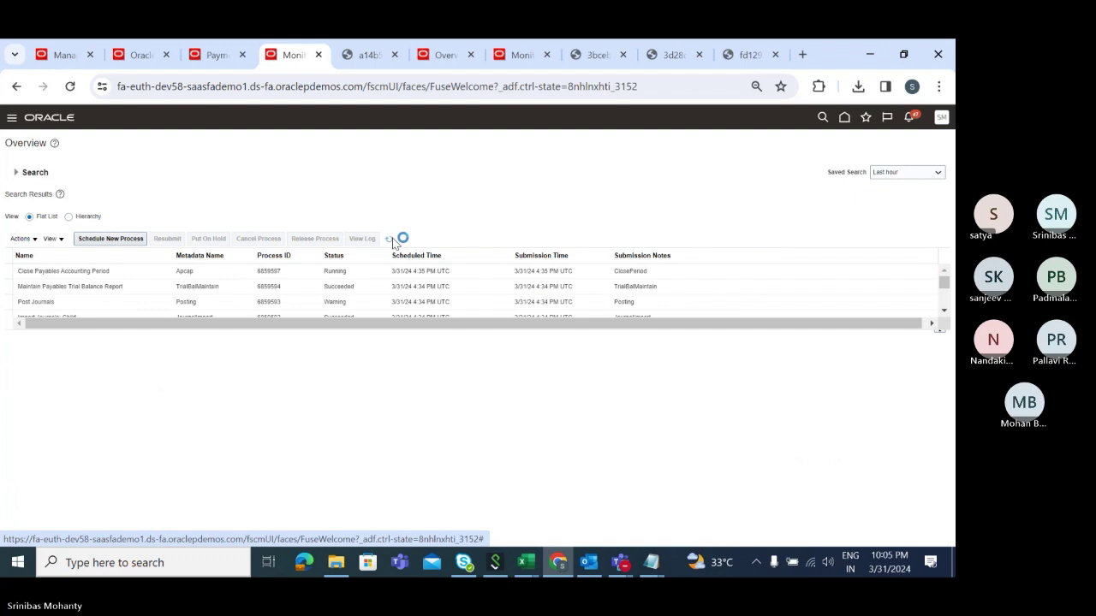
pyautogui.click(390, 242)
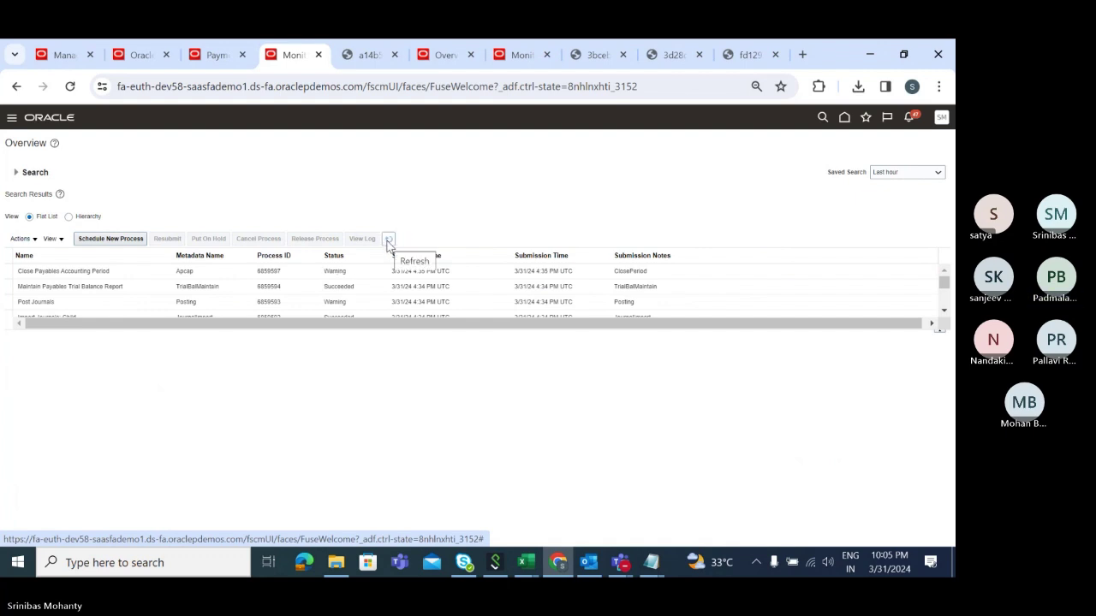
pyautogui.click(388, 240)
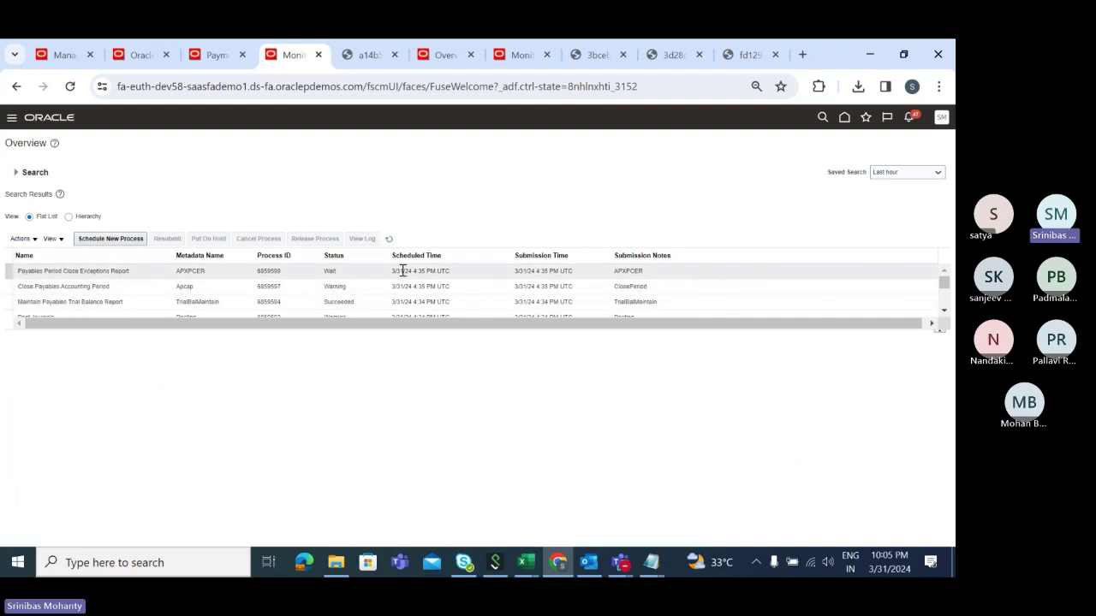
pyautogui.click(390, 241)
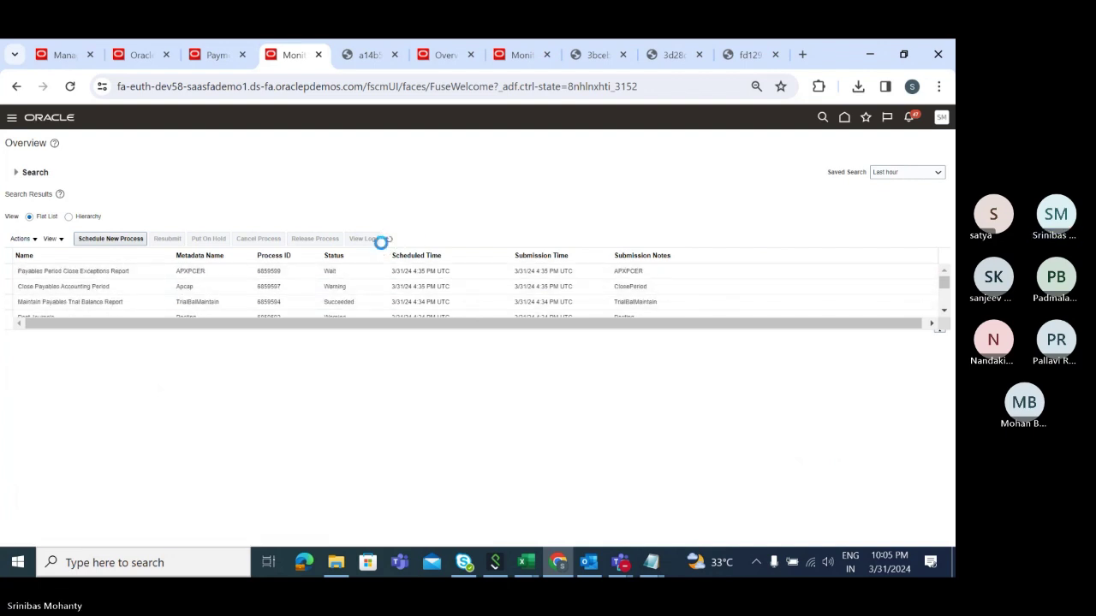
pyautogui.click(389, 241)
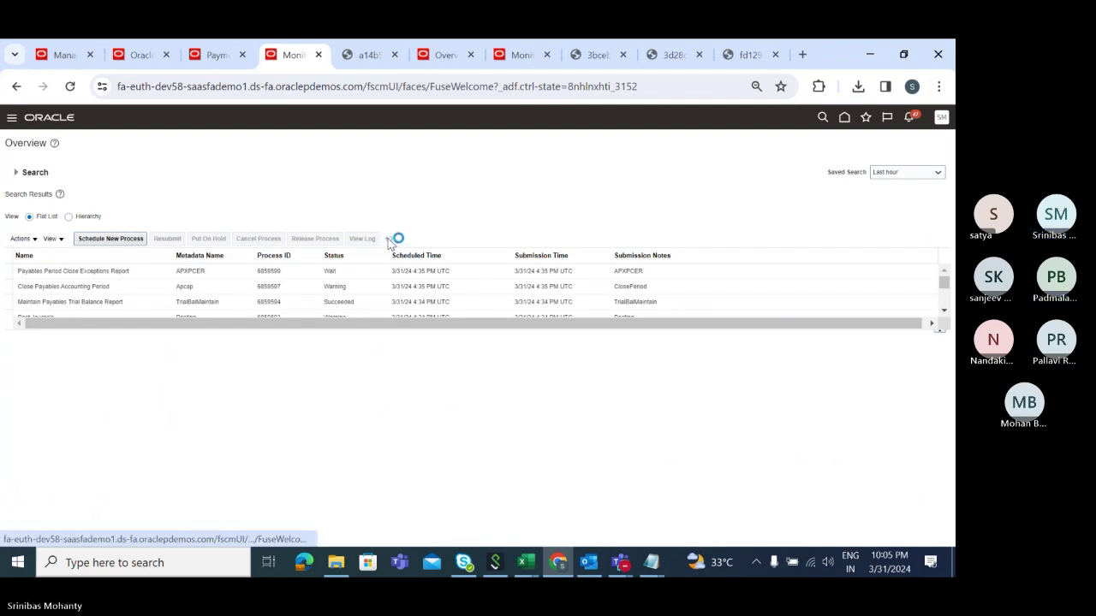
pyautogui.click(390, 240)
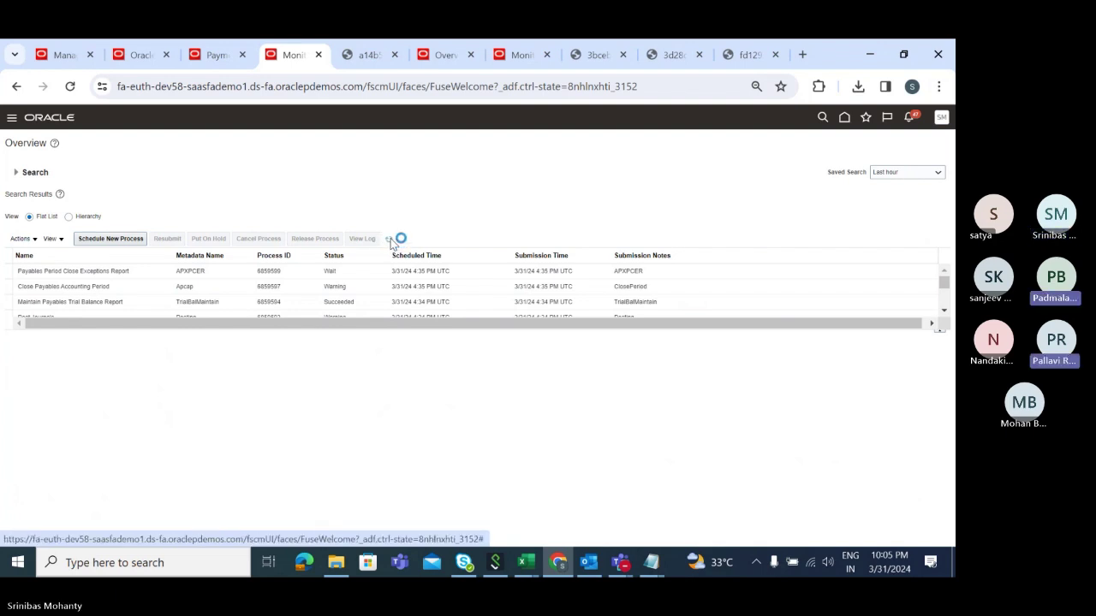
pyautogui.click(390, 240)
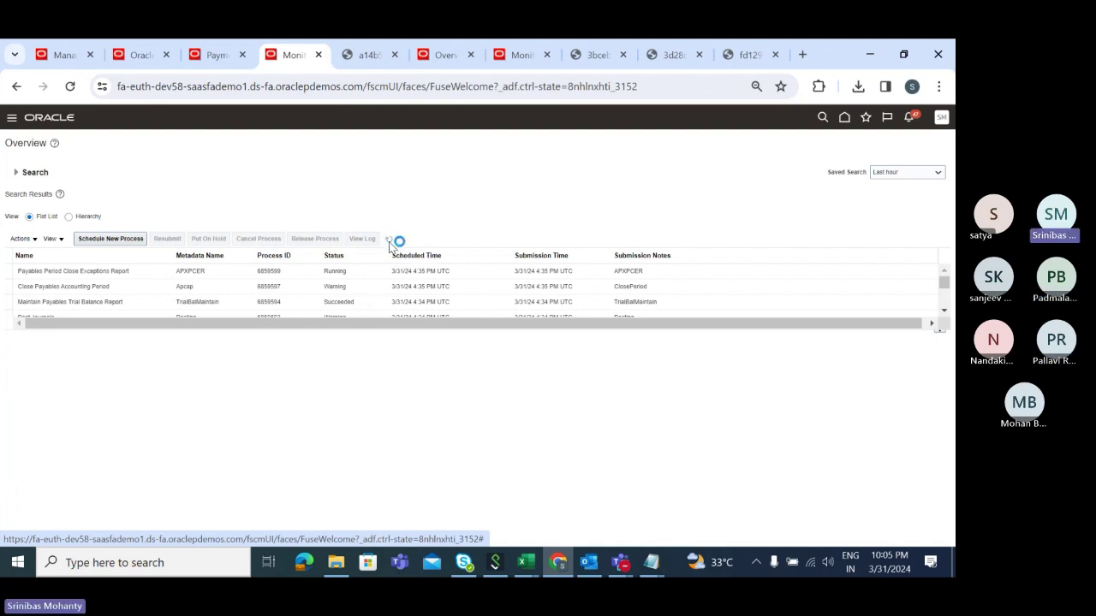
# - Open the APXPCER output of the newest Payables Period Close Exceptions Report and examine the exception summary for Tata Business Unit
pyautogui.click(145, 267)
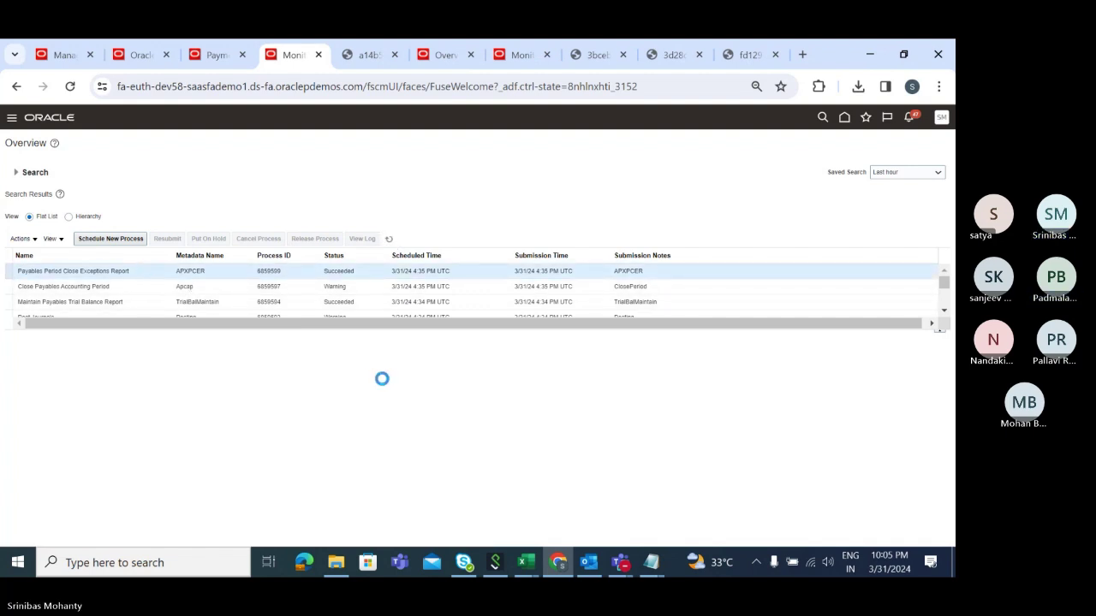
pyautogui.scroll(-1, 932, 360)
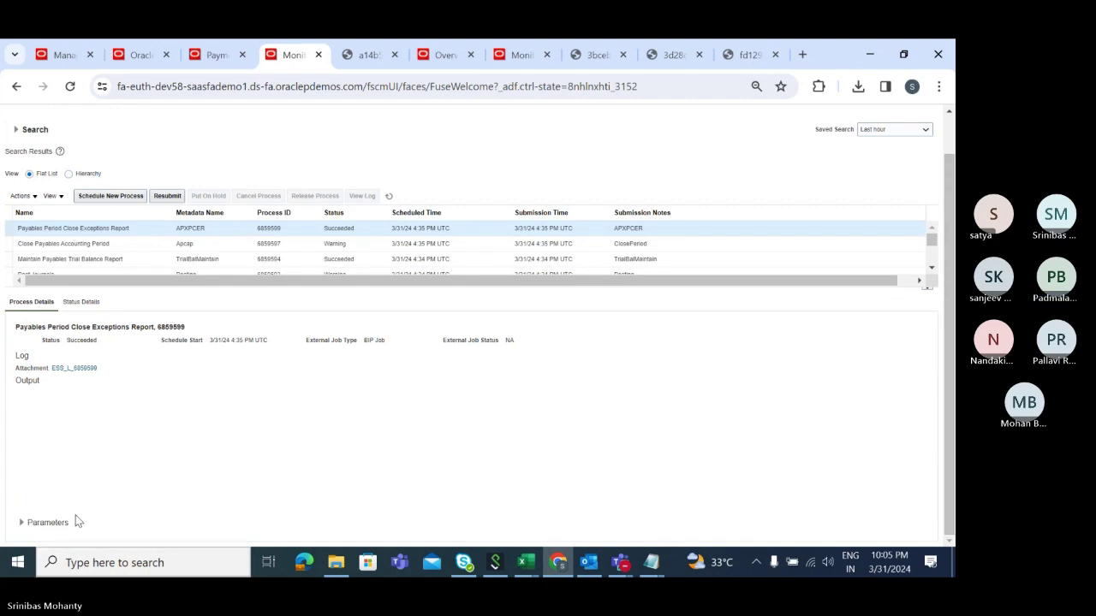
pyautogui.click(105, 479)
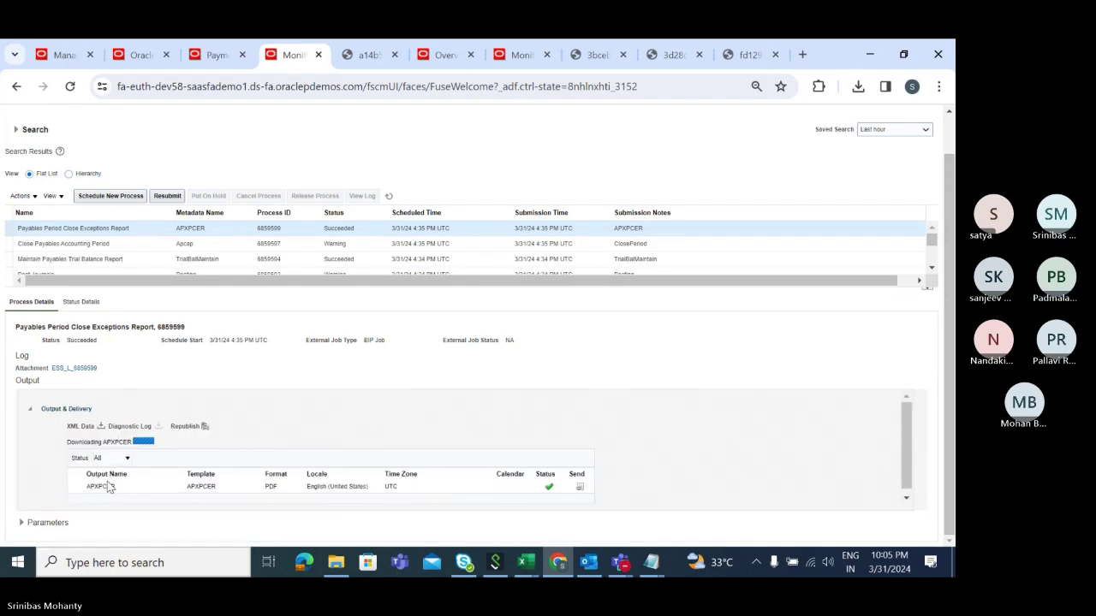
pyautogui.scroll(-10, 629, 399)
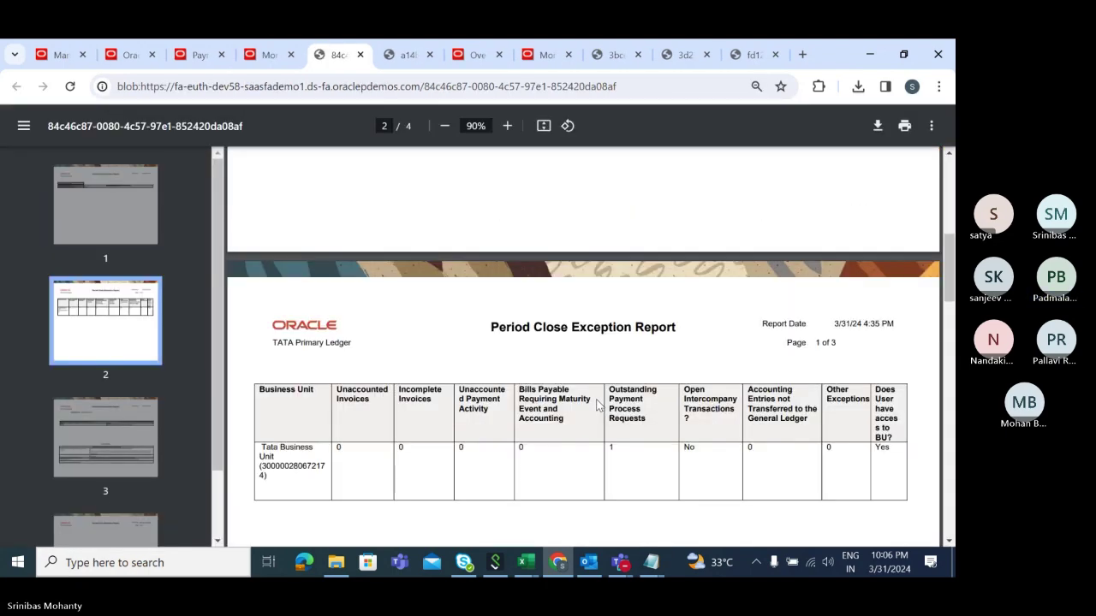
pyautogui.scroll(1, 595, 403)
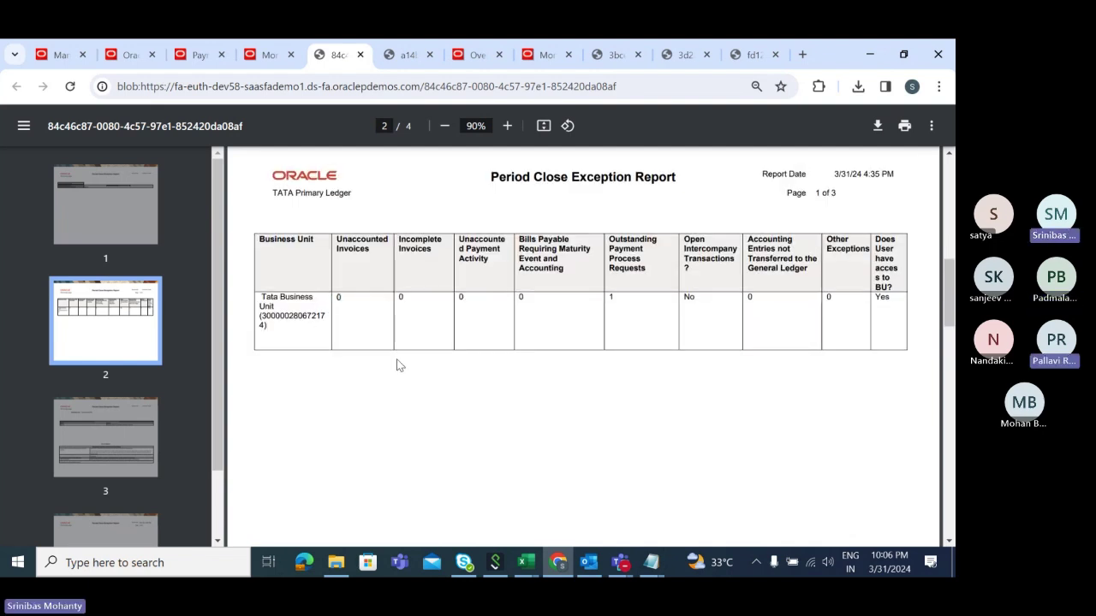
pyautogui.doubleClick(610, 243)
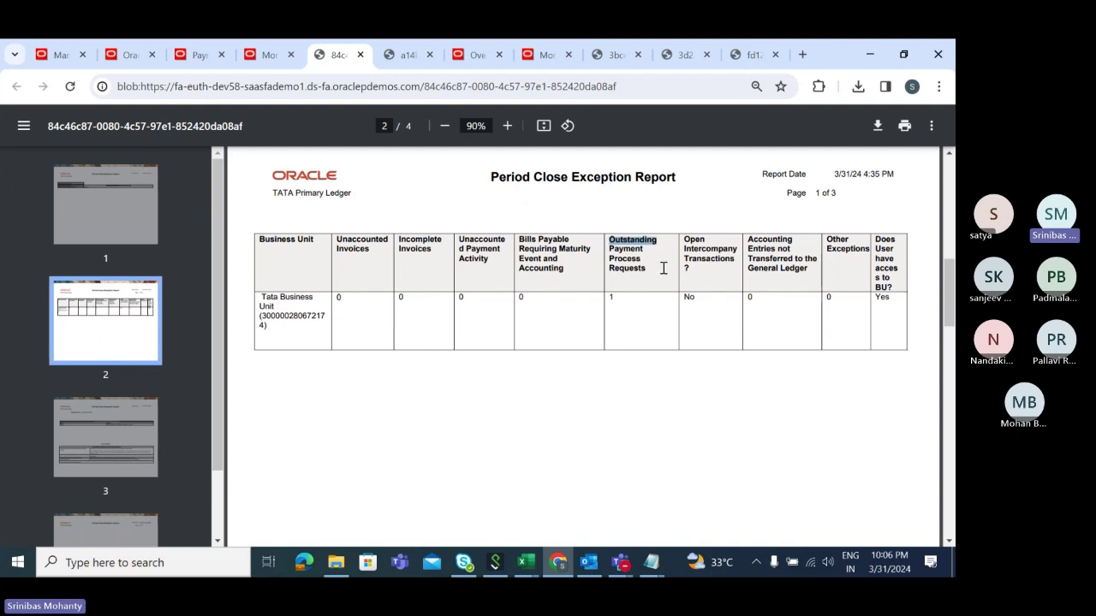
pyautogui.click(619, 308)
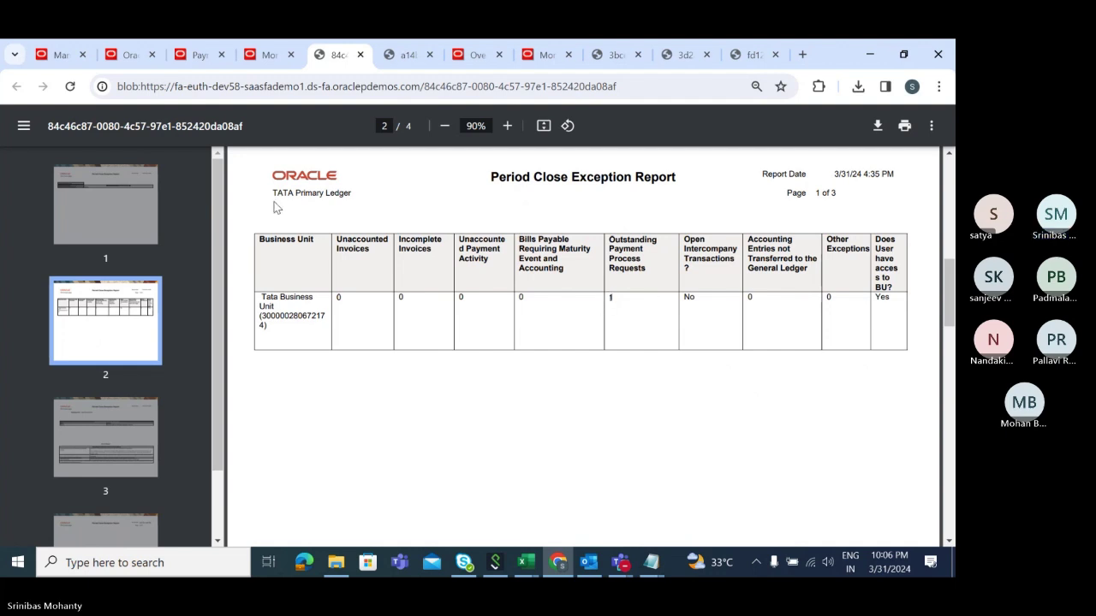
# - Return the payments session to the home page and check the exception report's details on incomplete payment process requests
pyautogui.click(193, 57)
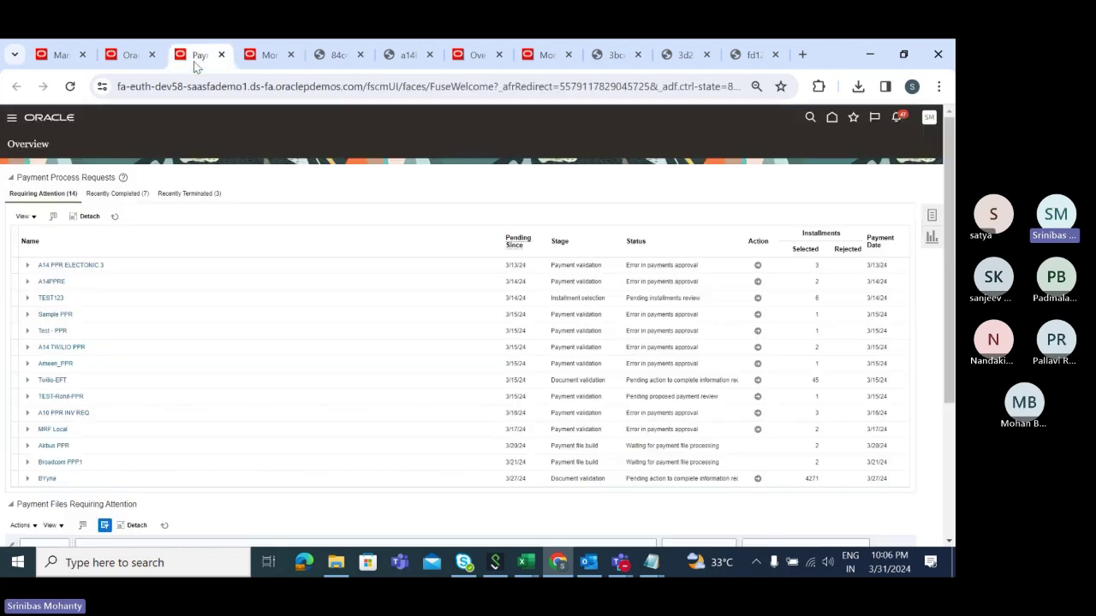
pyautogui.click(831, 117)
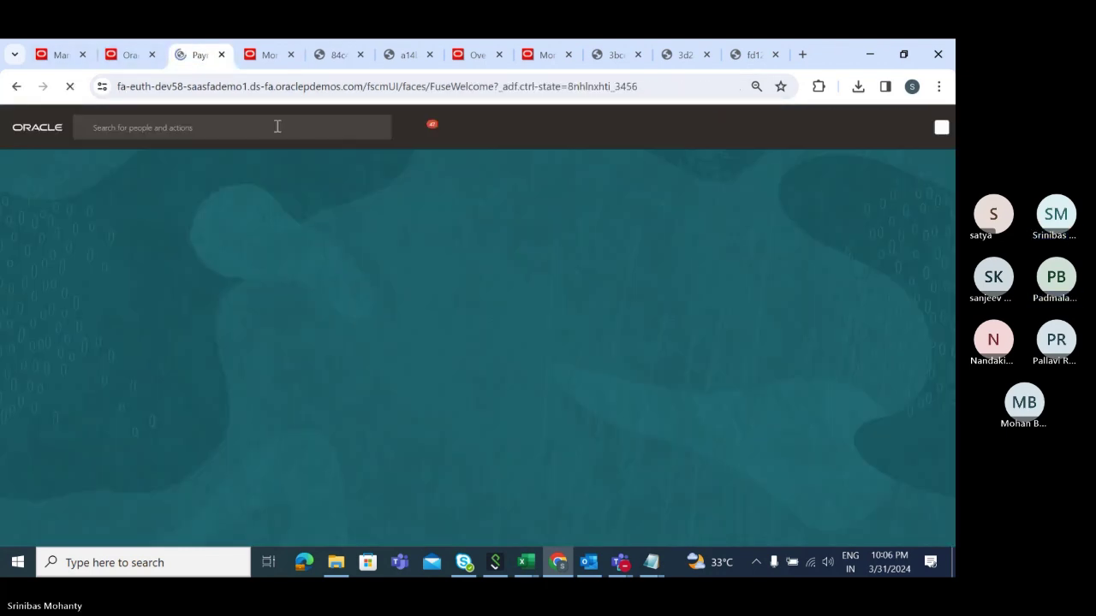
pyautogui.click(338, 55)
pyautogui.scroll(-5, 534, 363)
pyautogui.scroll(-3, 534, 363)
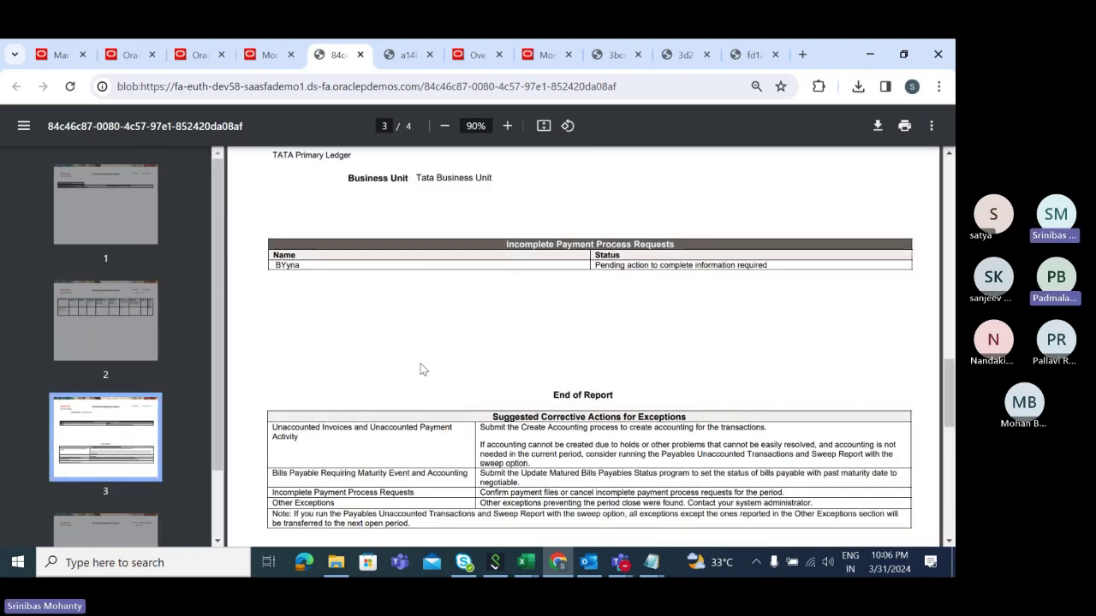
pyautogui.scroll(2, 419, 369)
pyautogui.scroll(-1, 350, 396)
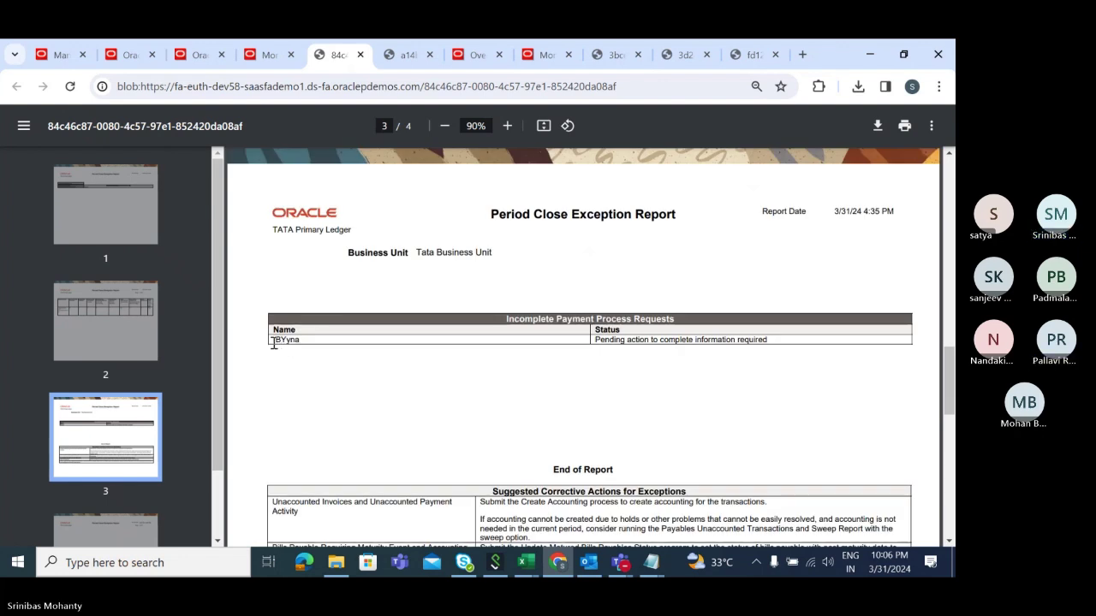
# - Note the incomplete request's name in the exception report and open the management page for payment process requests from Payments
pyautogui.moveTo(274, 342); pyautogui.dragTo(299, 342)
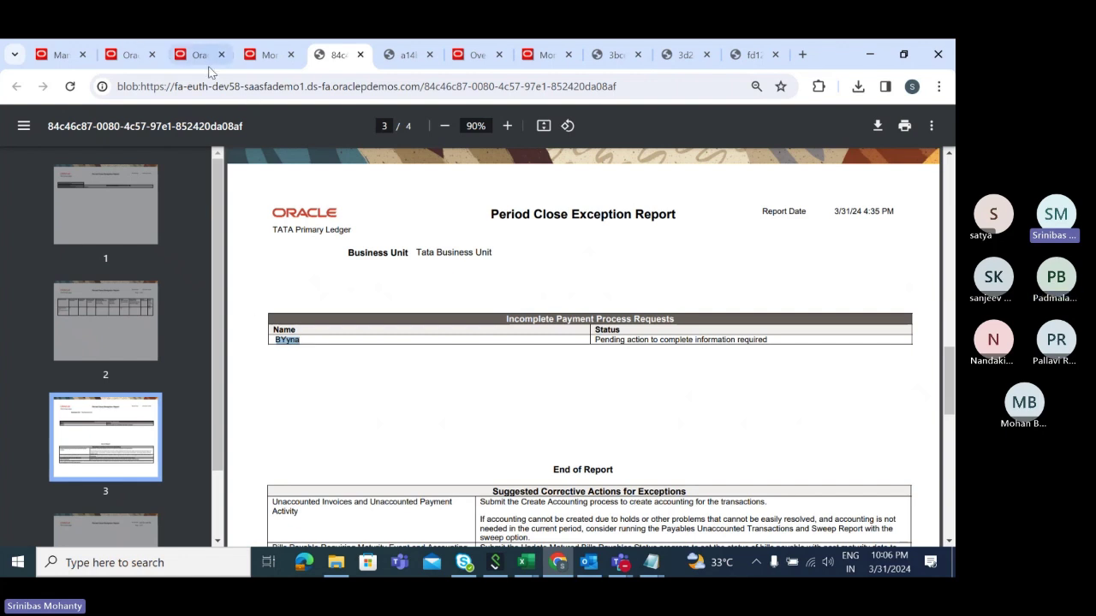
pyautogui.click(267, 57)
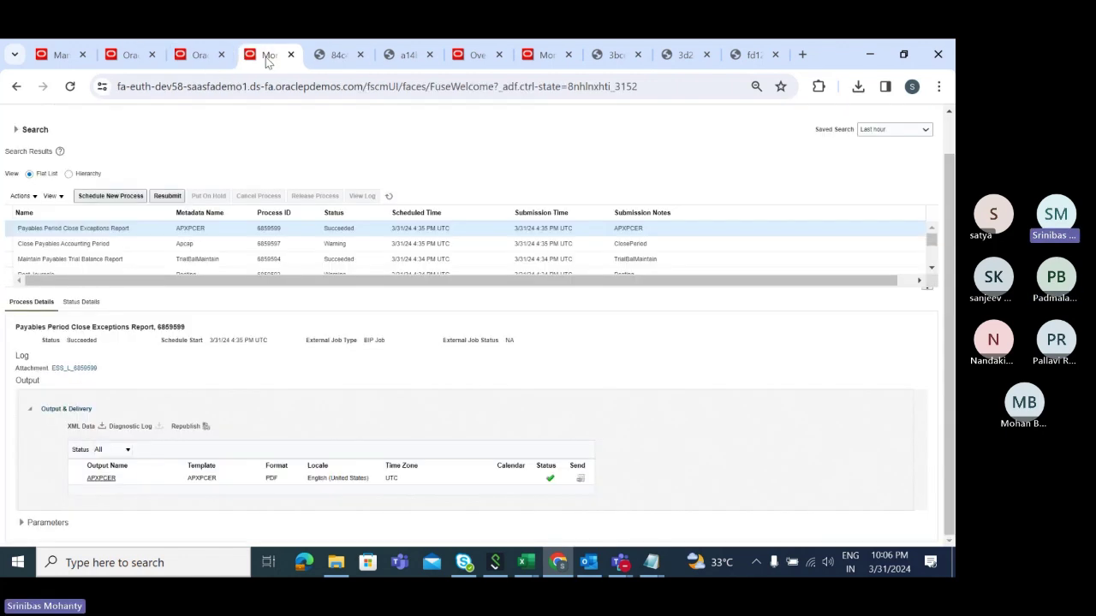
pyautogui.click(202, 56)
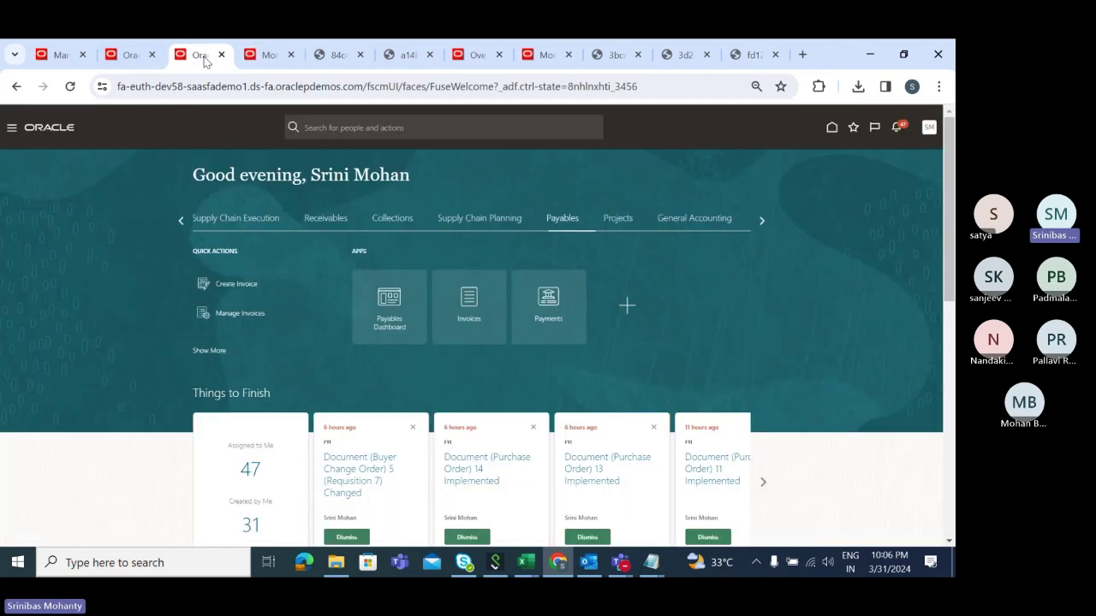
pyautogui.click(558, 297)
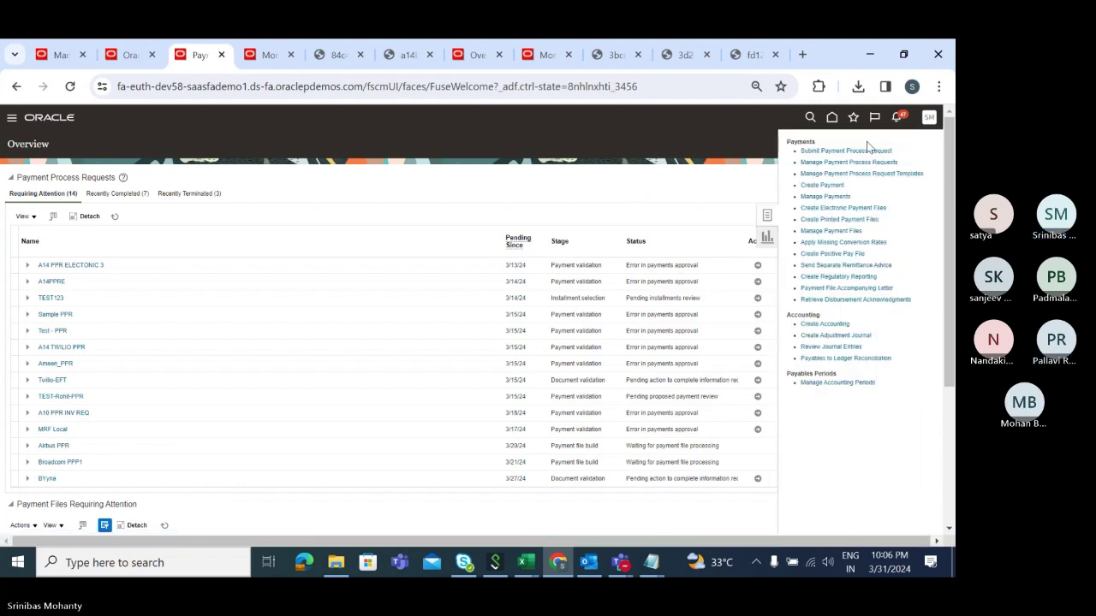
pyautogui.click(827, 163)
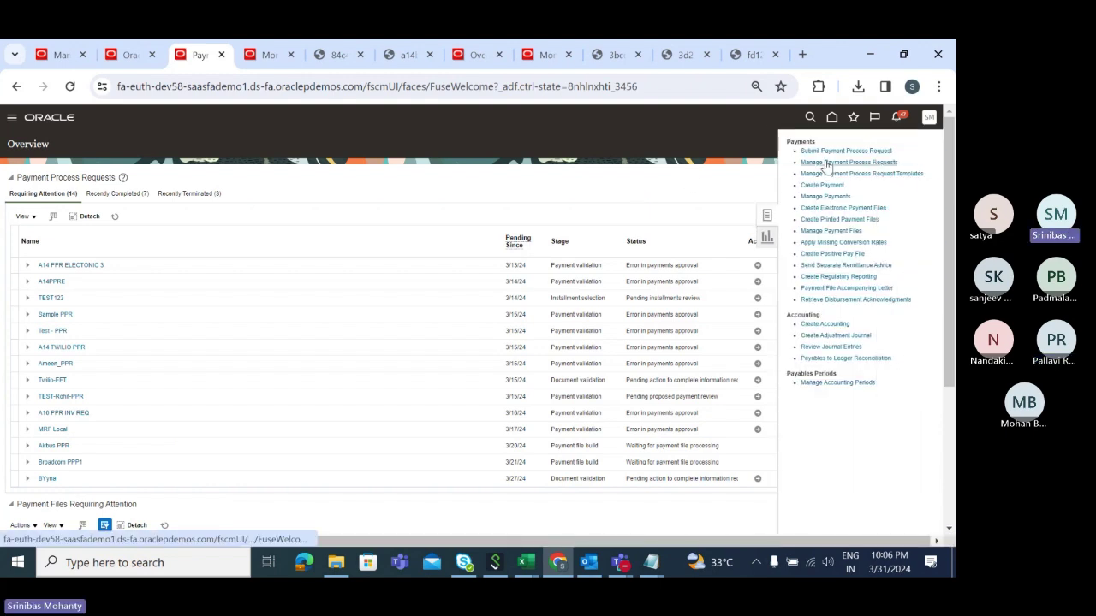
# - Search the payment process requests by the name BYyna
pyautogui.click(170, 205)
pyautogui.write('BYyna')
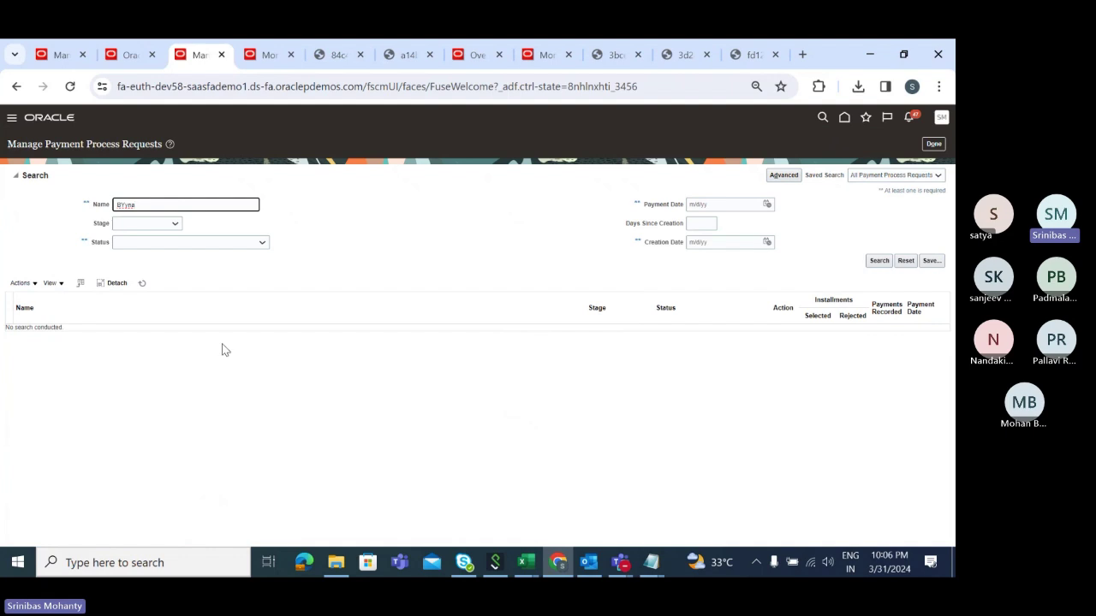
pyautogui.click(878, 262)
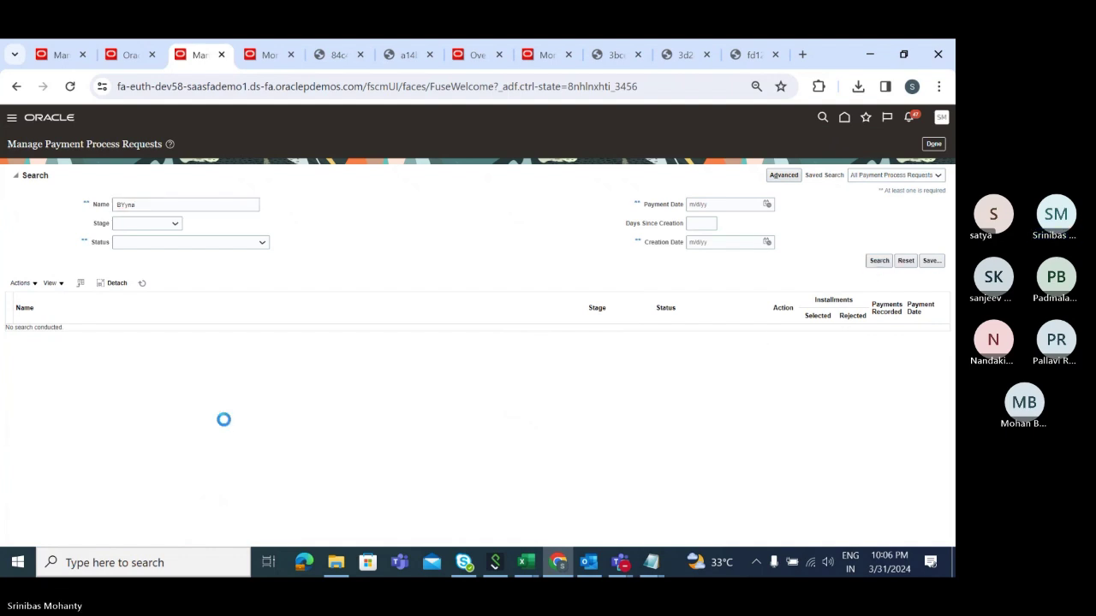
pyautogui.click(115, 205)
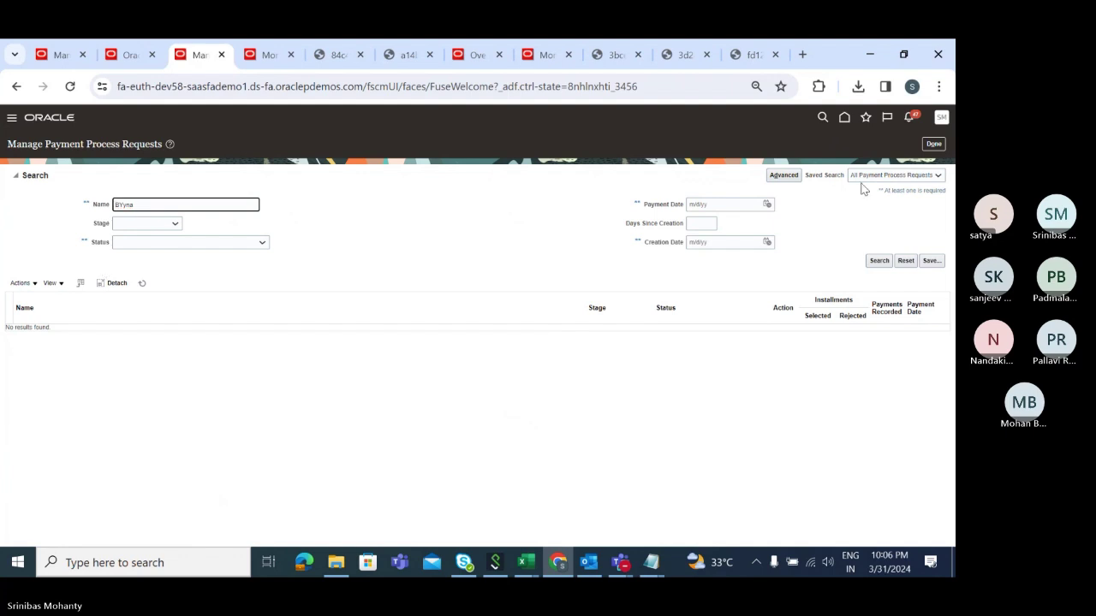
pyautogui.click(881, 261)
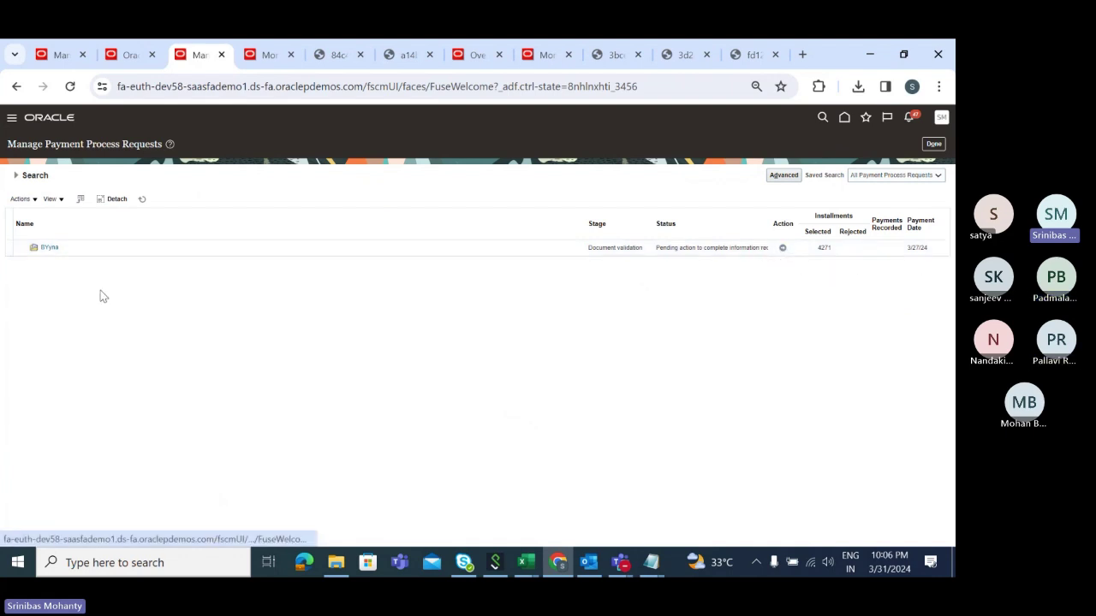
# - Open payment process request BYyna, examine its selection criteria and its payment and processing options, and return to the request list
pyautogui.click(50, 248)
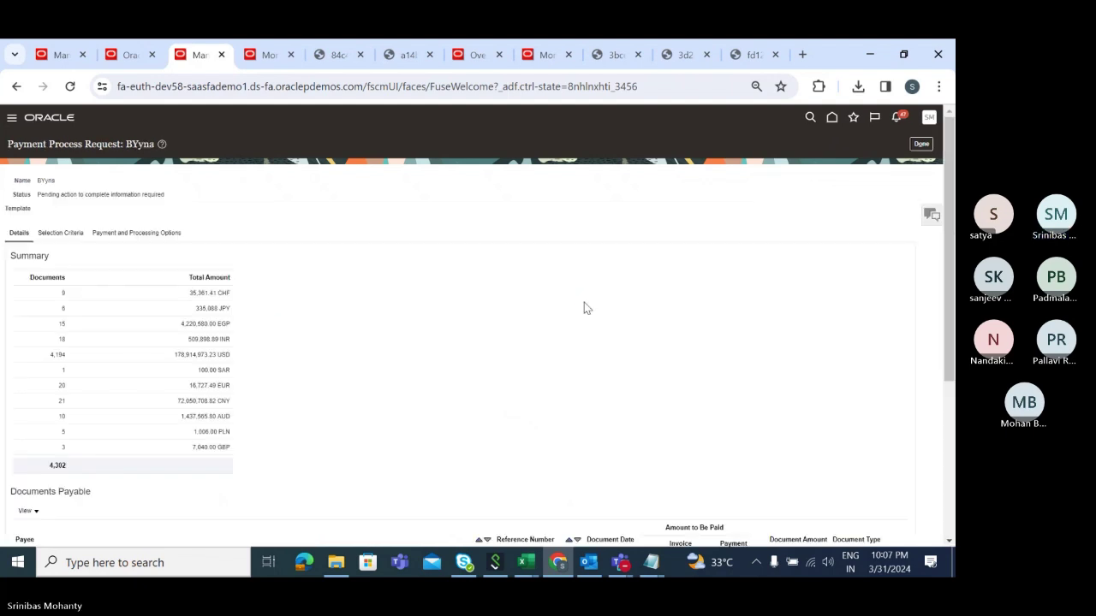
pyautogui.click(66, 234)
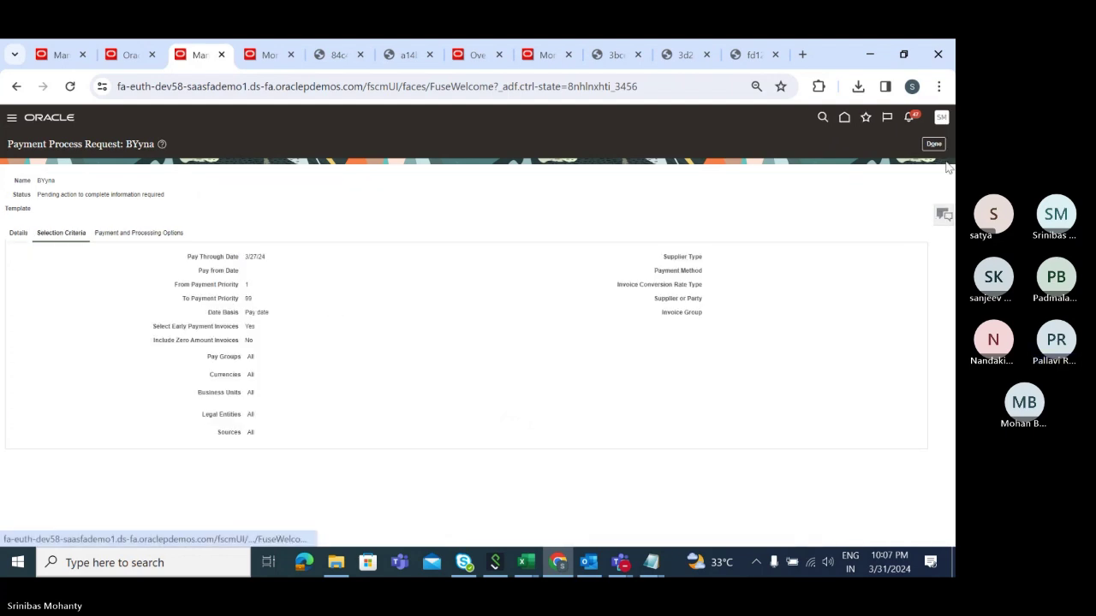
pyautogui.click(168, 235)
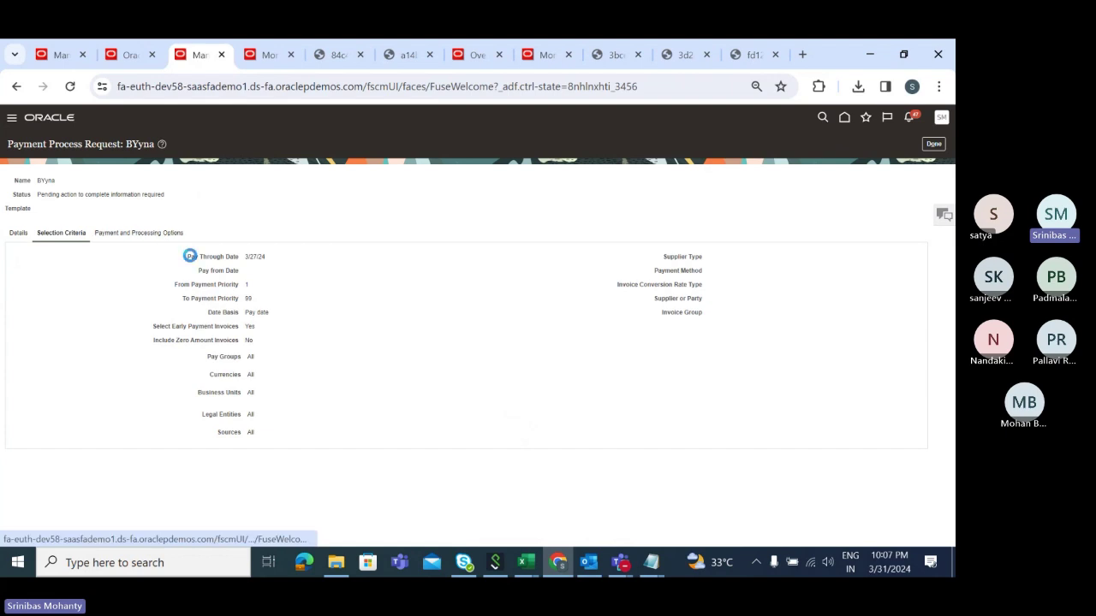
pyautogui.moveTo(193, 301); pyautogui.dragTo(279, 335)
pyautogui.click(271, 304)
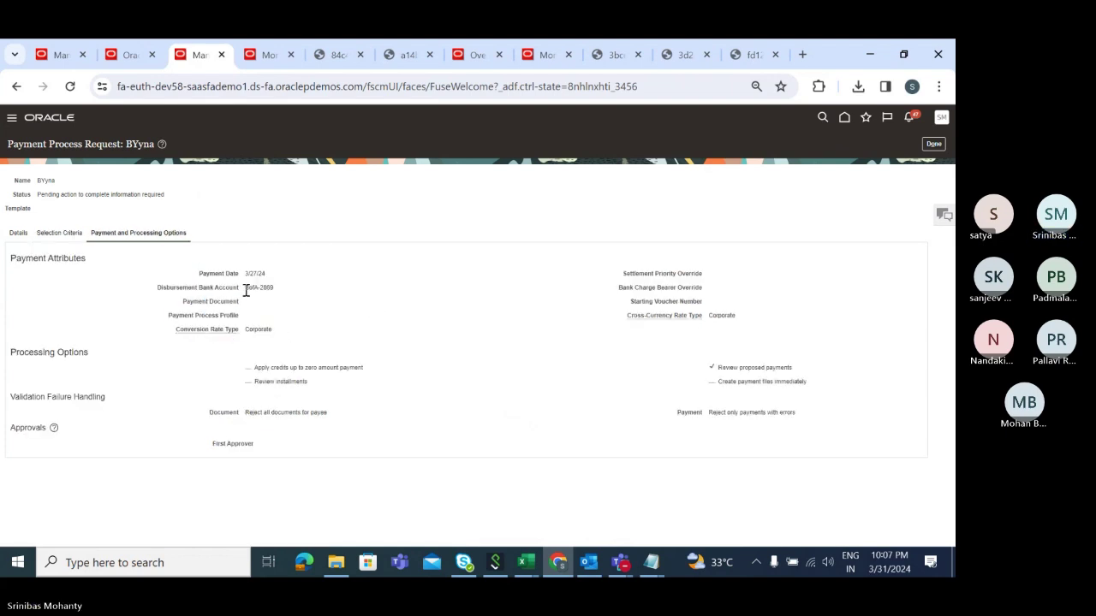
pyautogui.moveTo(245, 289); pyautogui.dragTo(274, 289)
pyautogui.moveTo(170, 316); pyautogui.dragTo(257, 321)
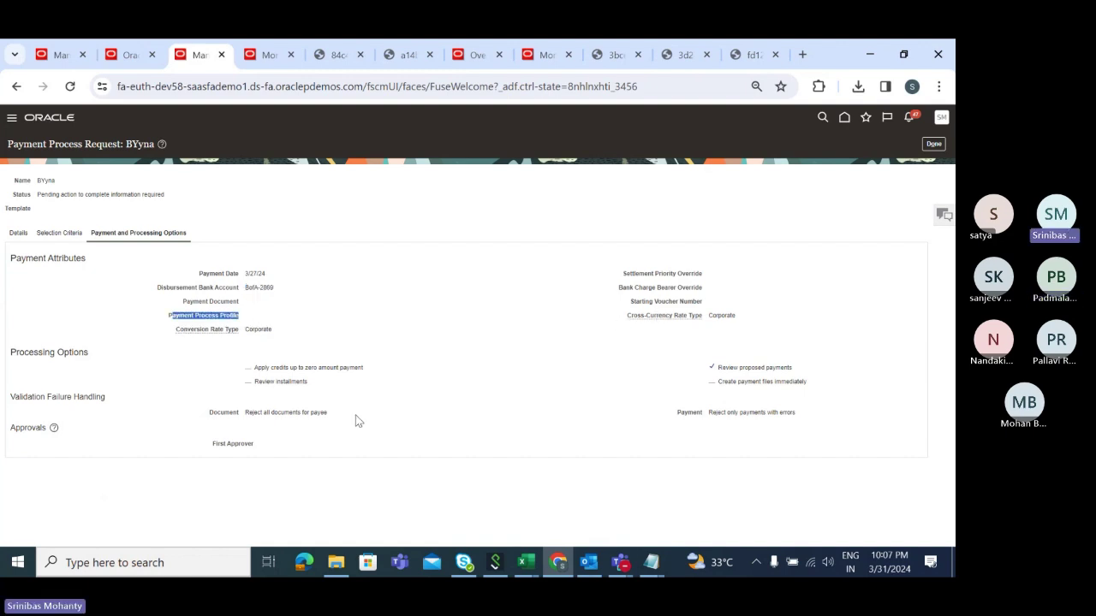
pyautogui.click(18, 235)
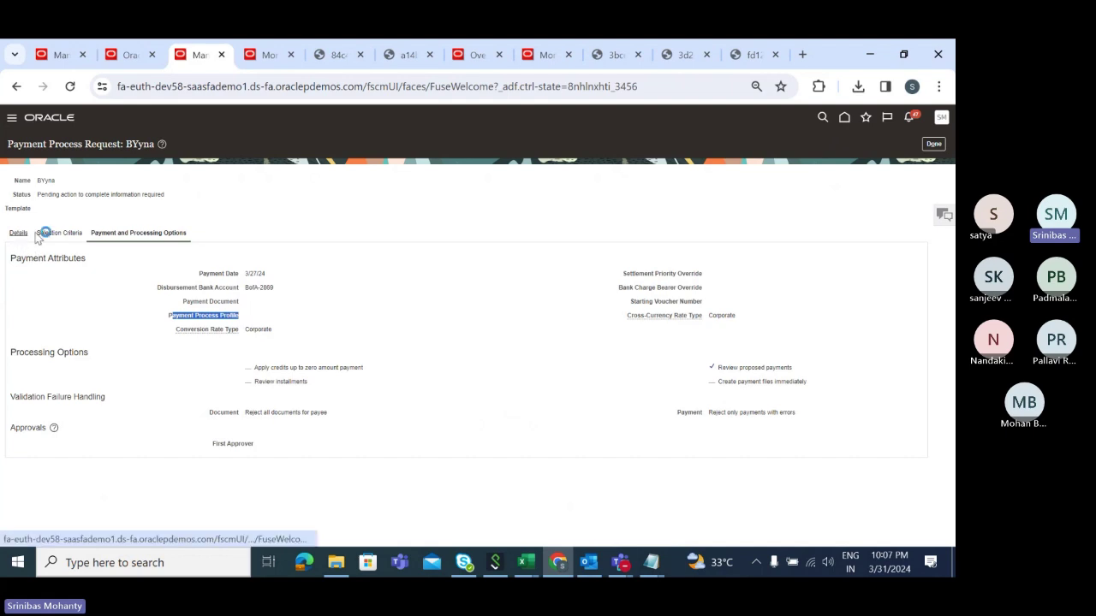
pyautogui.click(923, 144)
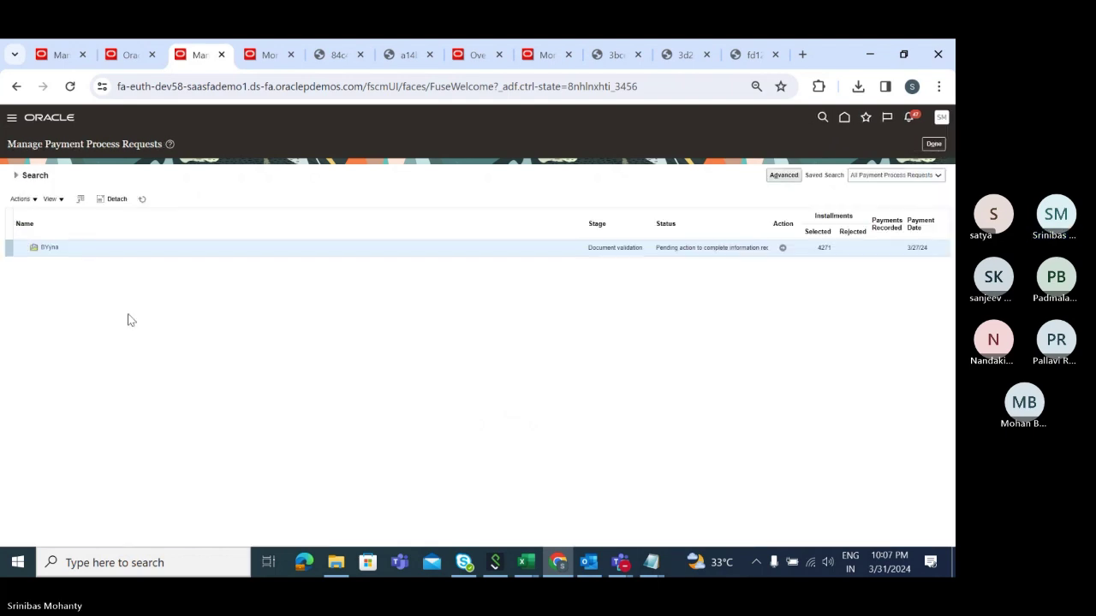
# - Open the pending action of request BYyna and terminate its payment process
pyautogui.click(783, 248)
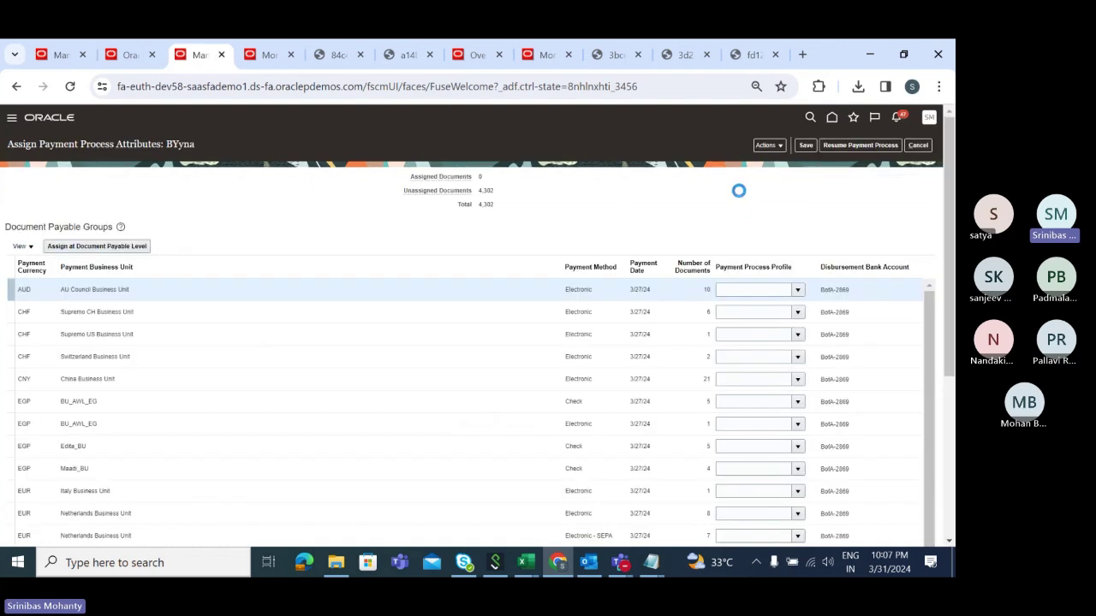
pyautogui.click(781, 148)
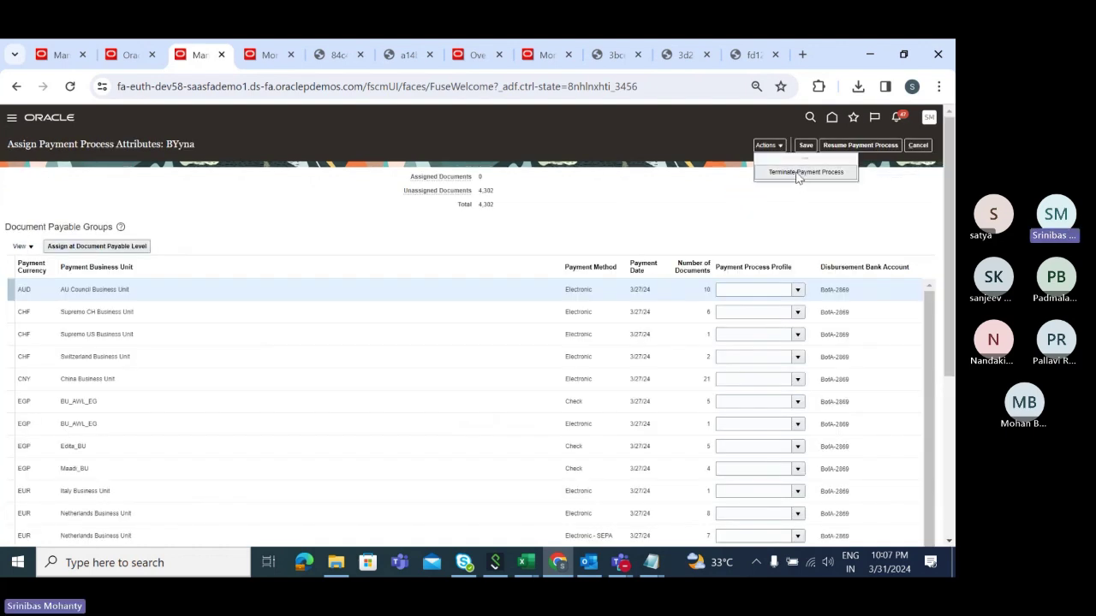
pyautogui.click(798, 174)
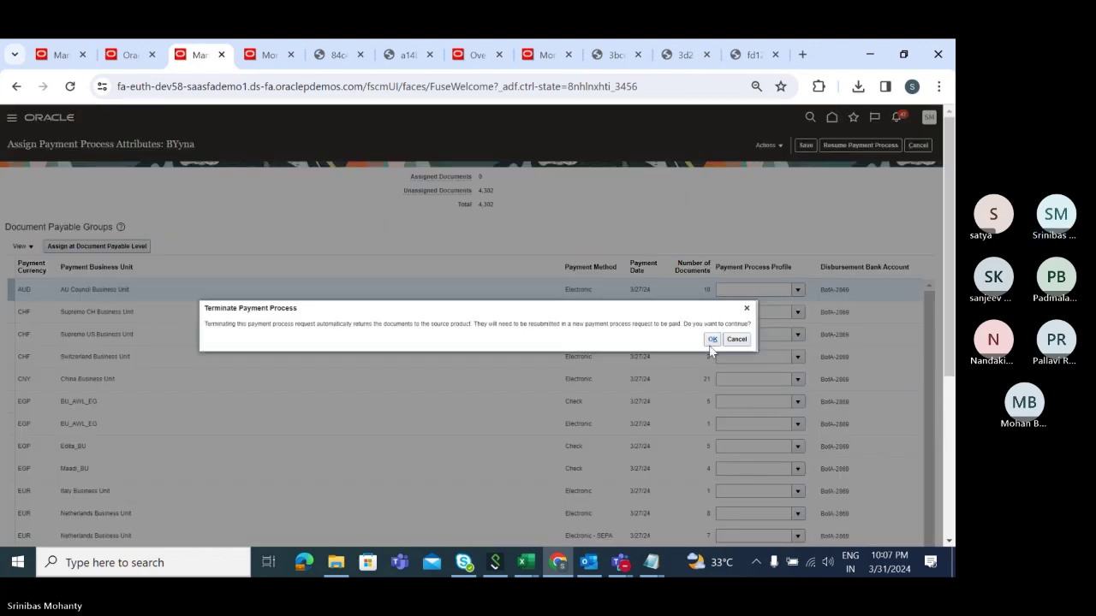
pyautogui.click(712, 339)
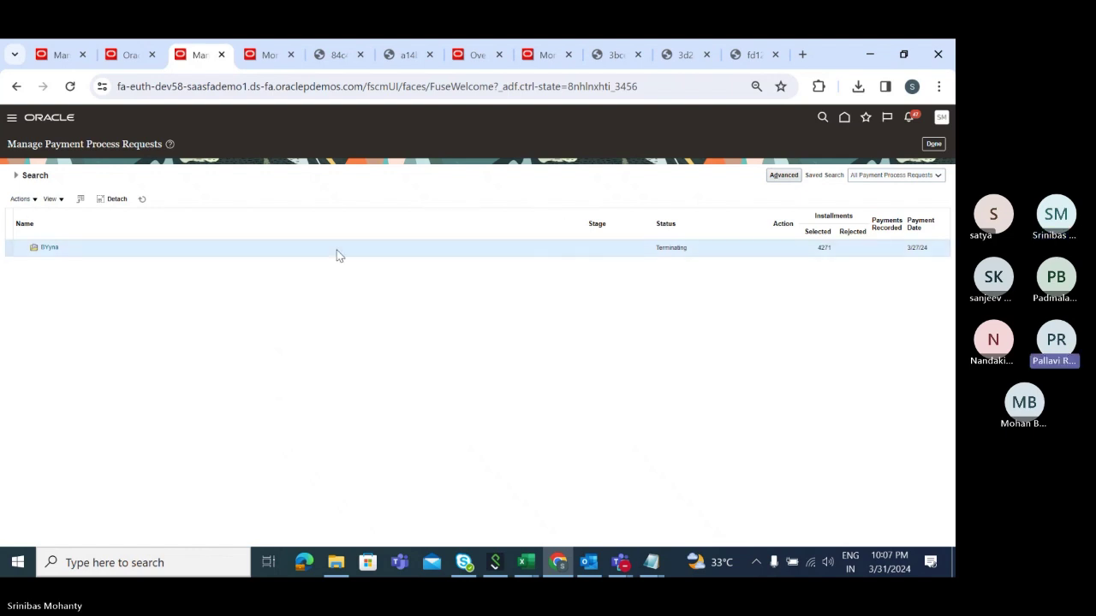
# - Reopen request BYyna to check its status, document details, selection criteria and payment options, and return to the request list
pyautogui.click(71, 88)
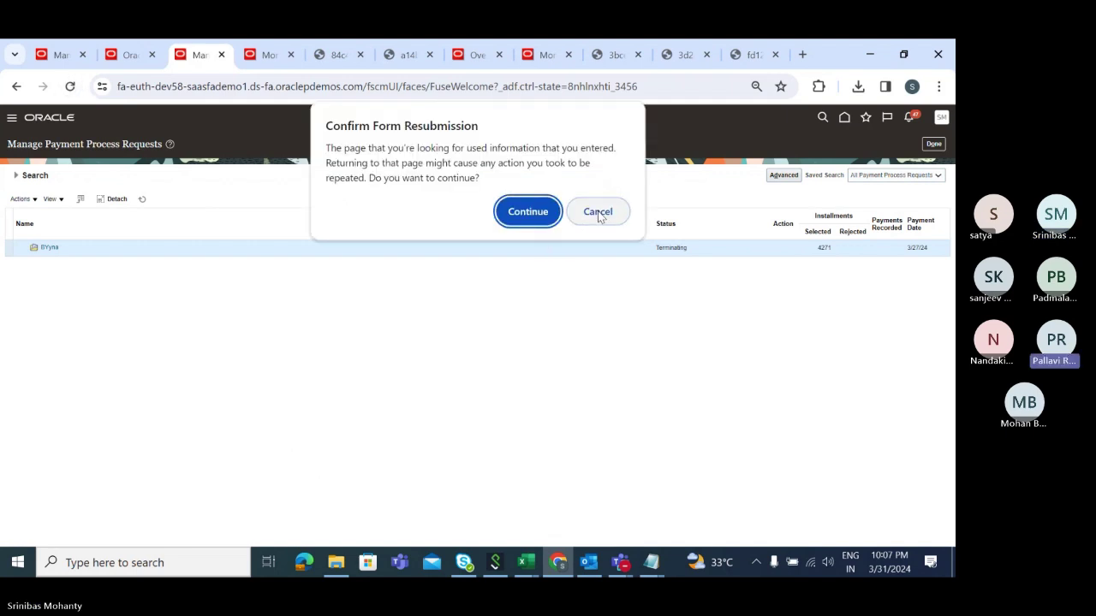
pyautogui.click(597, 212)
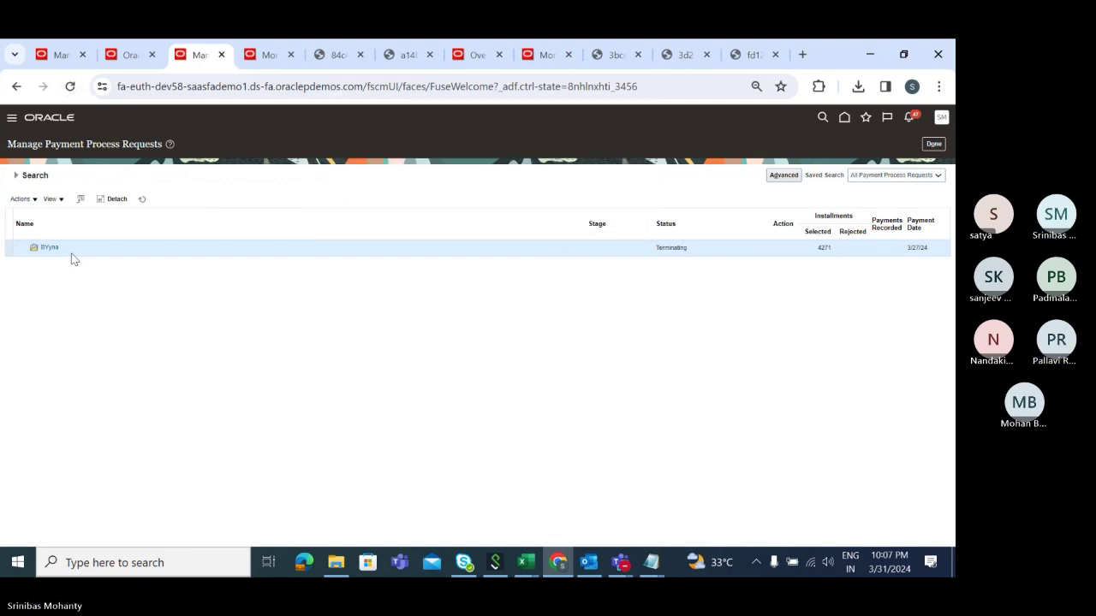
pyautogui.click(71, 89)
pyautogui.click(49, 248)
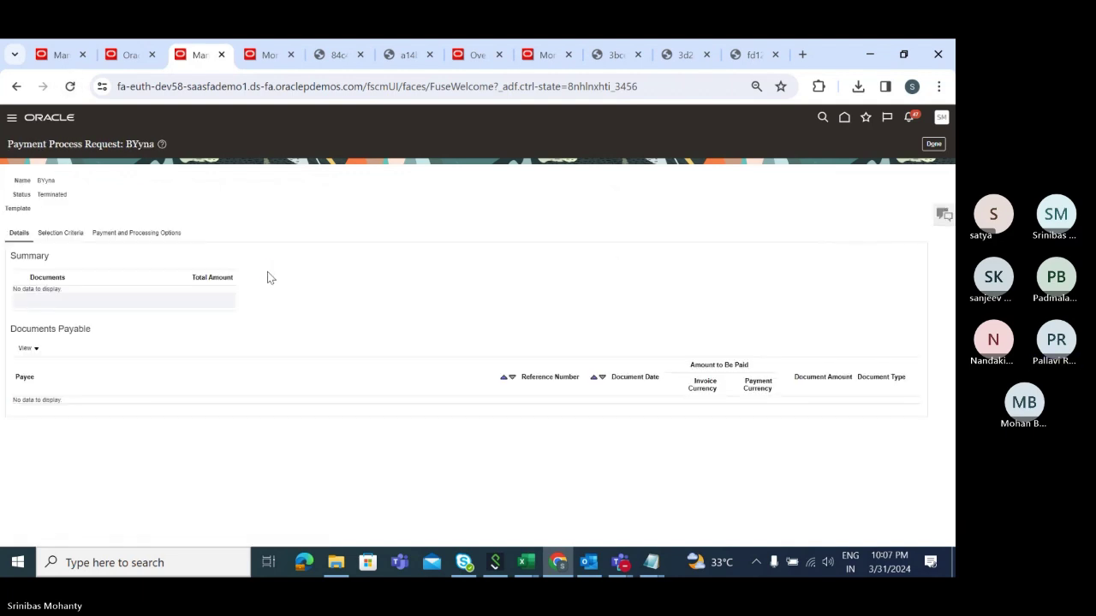
pyautogui.click(76, 234)
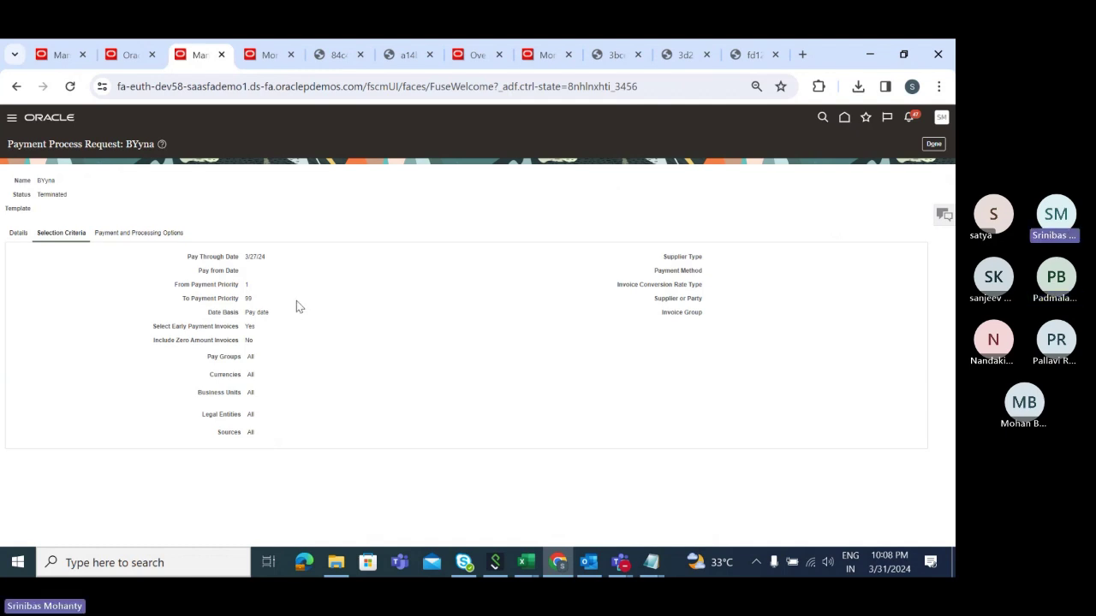
pyautogui.click(137, 234)
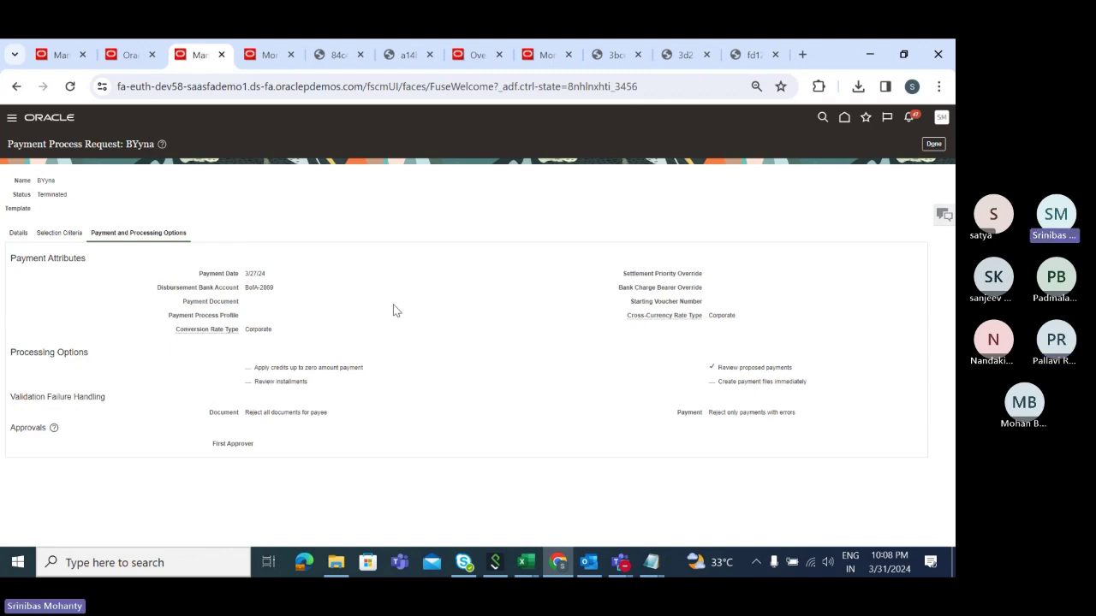
pyautogui.click(59, 233)
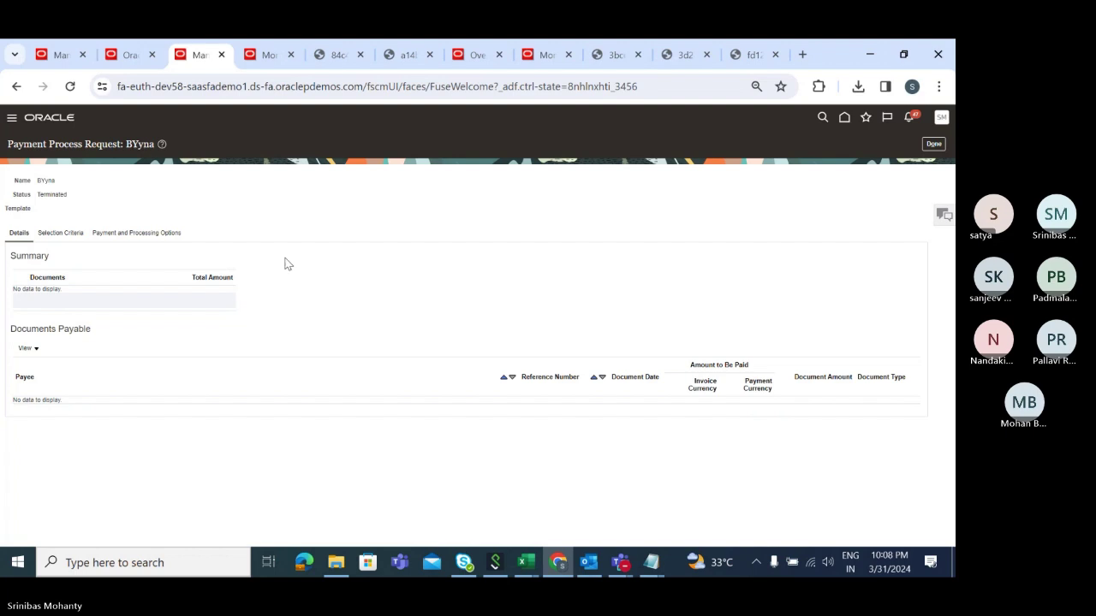
pyautogui.click(937, 147)
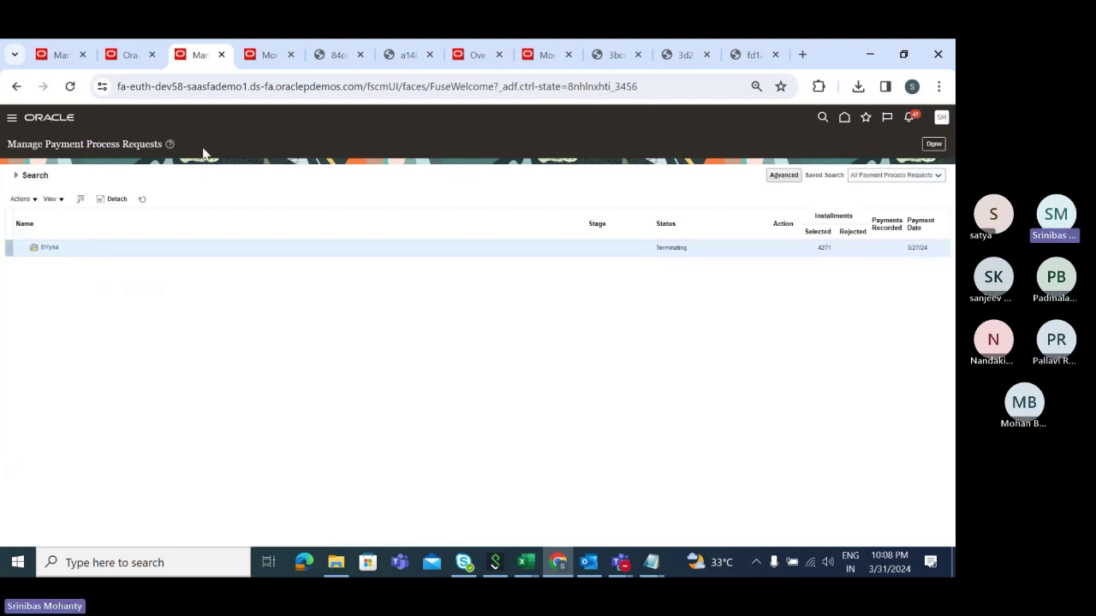
# - Submit the close of the Mar-24 Payables period for TATA Primary Ledger again and leave its period statuses
pyautogui.click(128, 56)
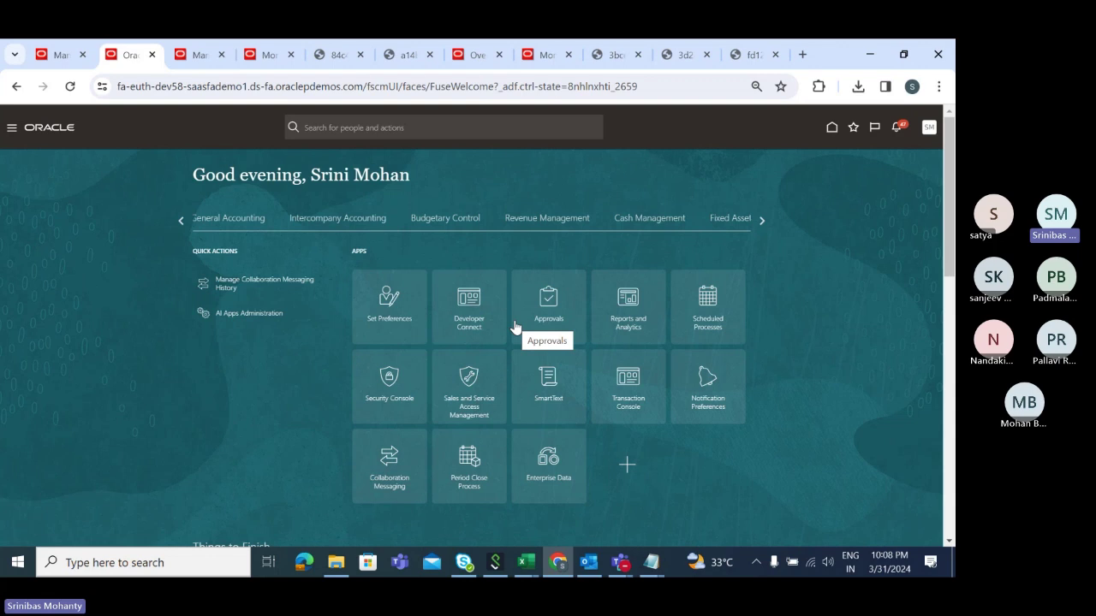
pyautogui.click(59, 56)
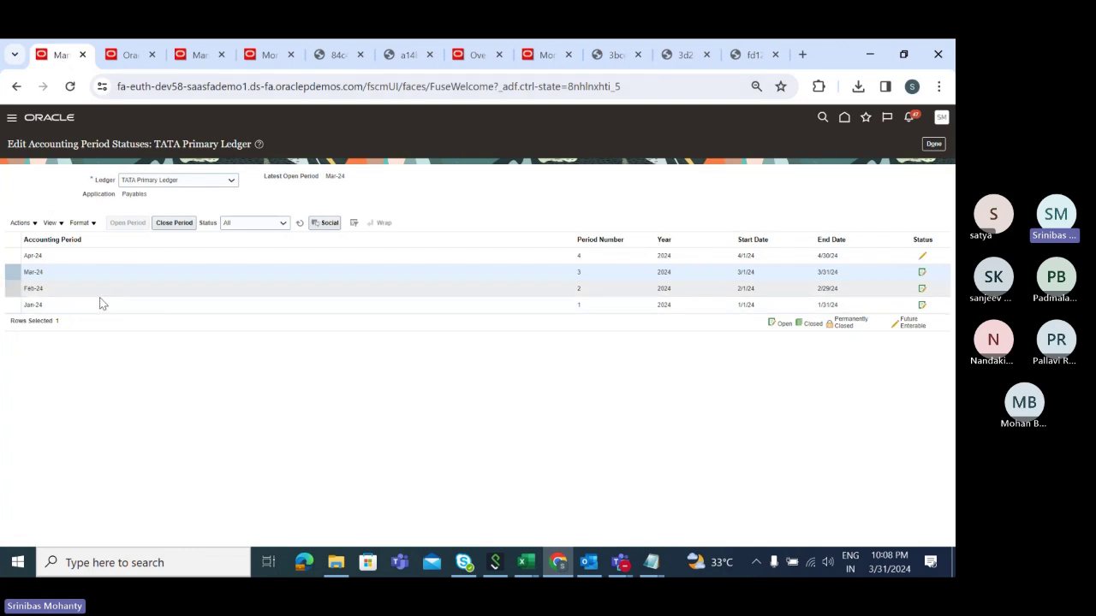
pyautogui.click(176, 225)
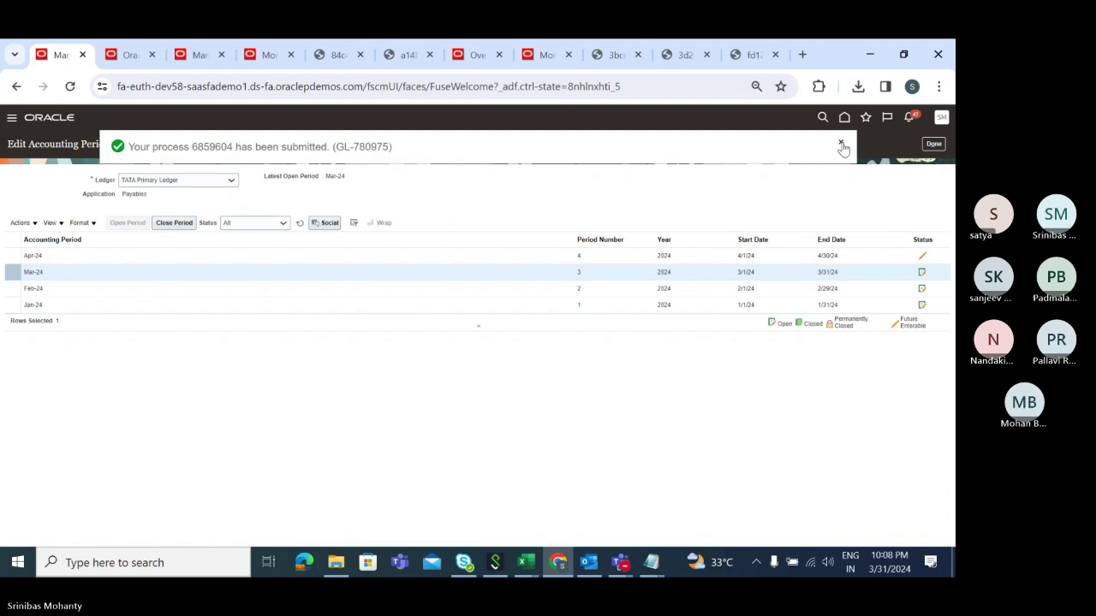
pyautogui.click(841, 145)
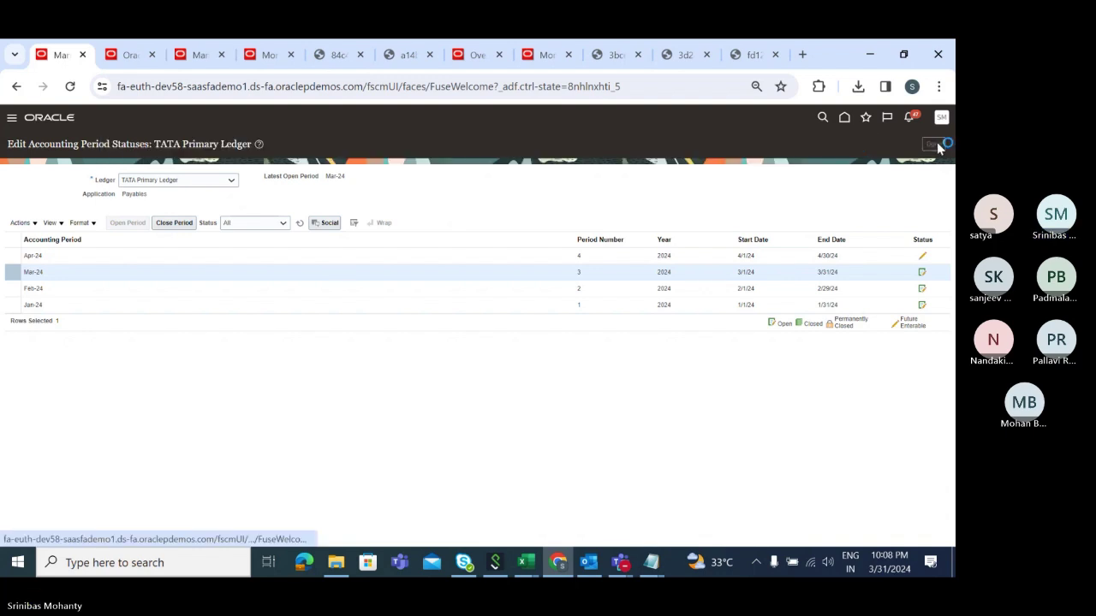
# - Refresh the scheduled processes to check the newest Close Payables Accounting Period run, and return to the Payables accounting periods
pyautogui.click(198, 55)
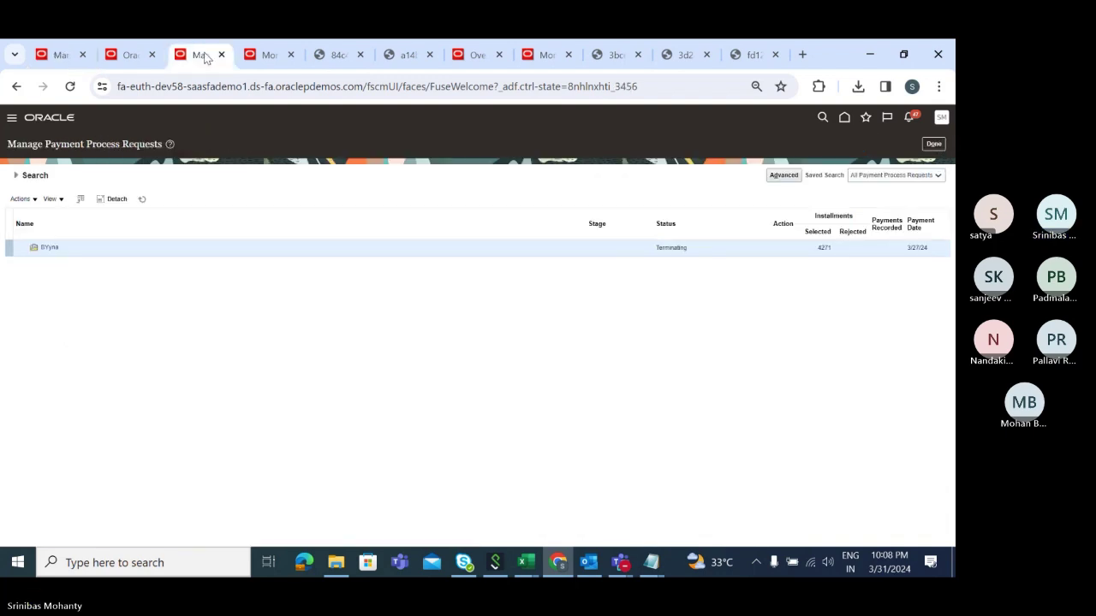
pyautogui.click(263, 54)
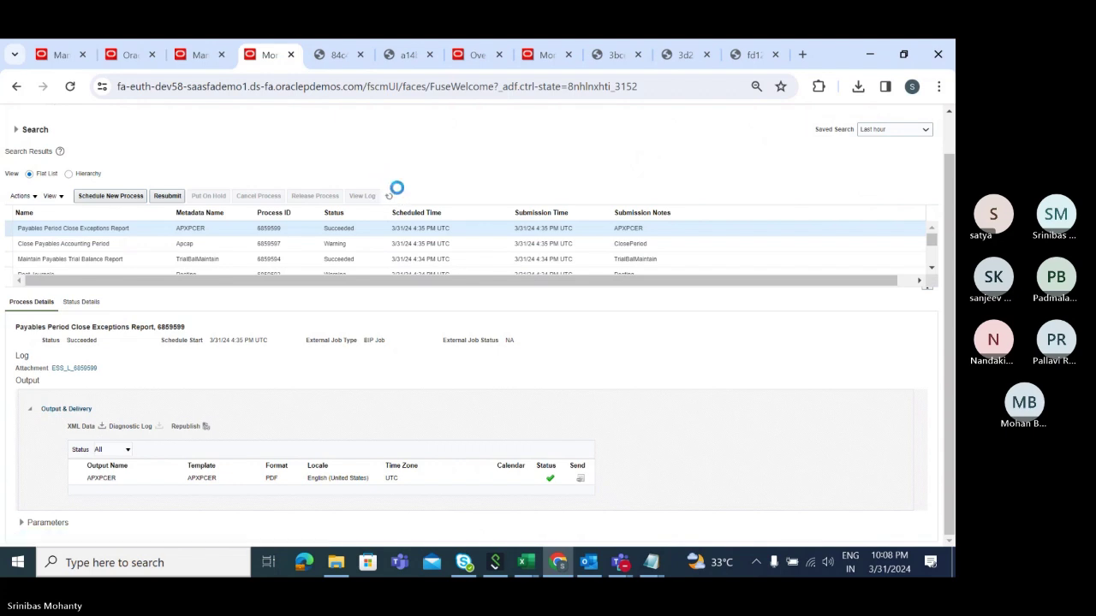
pyautogui.click(389, 240)
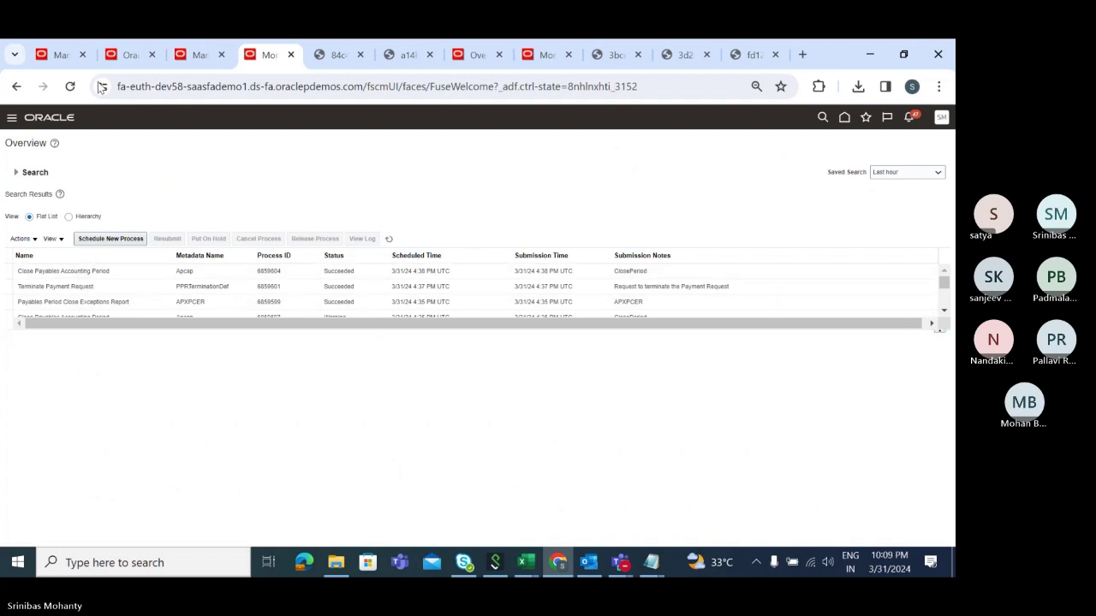
pyautogui.click(61, 57)
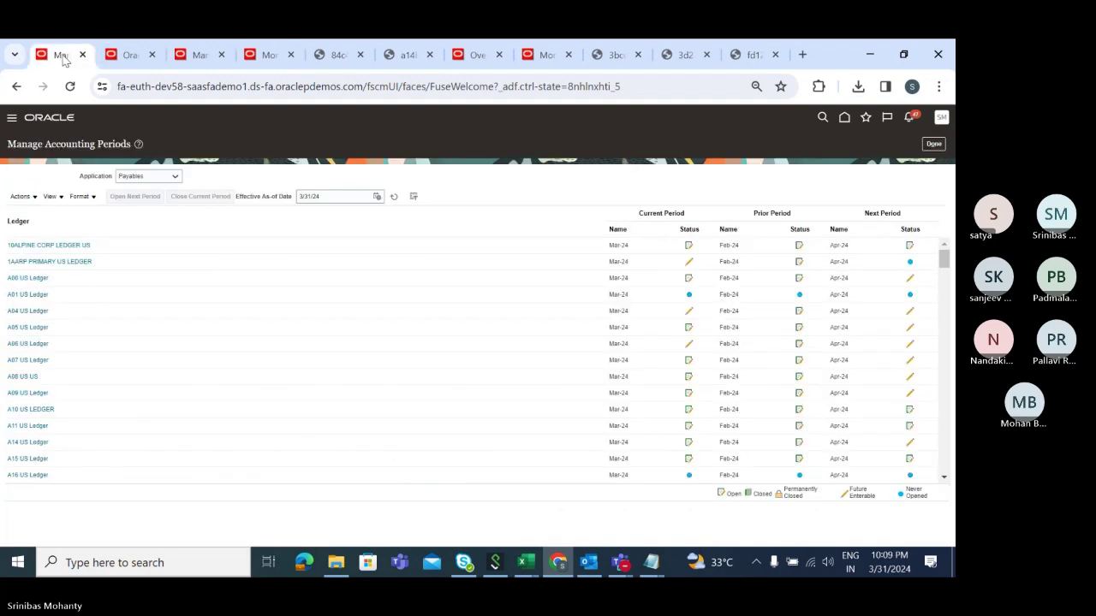
# - Close the payment process request list, check the recent scheduled processes, and return to the payments overview
pyautogui.click(122, 55)
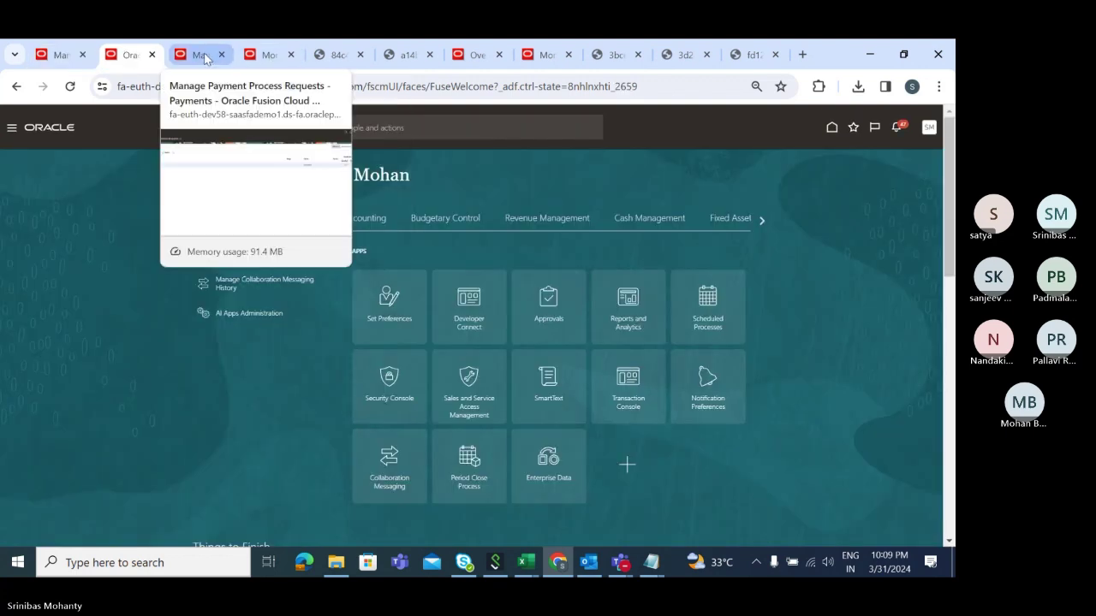
pyautogui.click(199, 55)
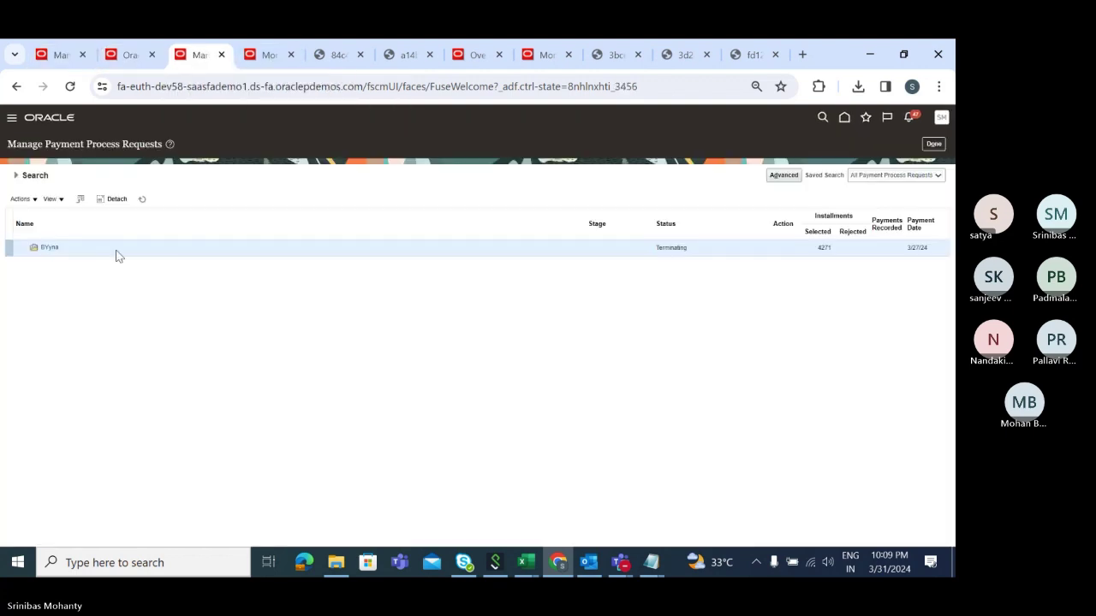
pyautogui.click(936, 146)
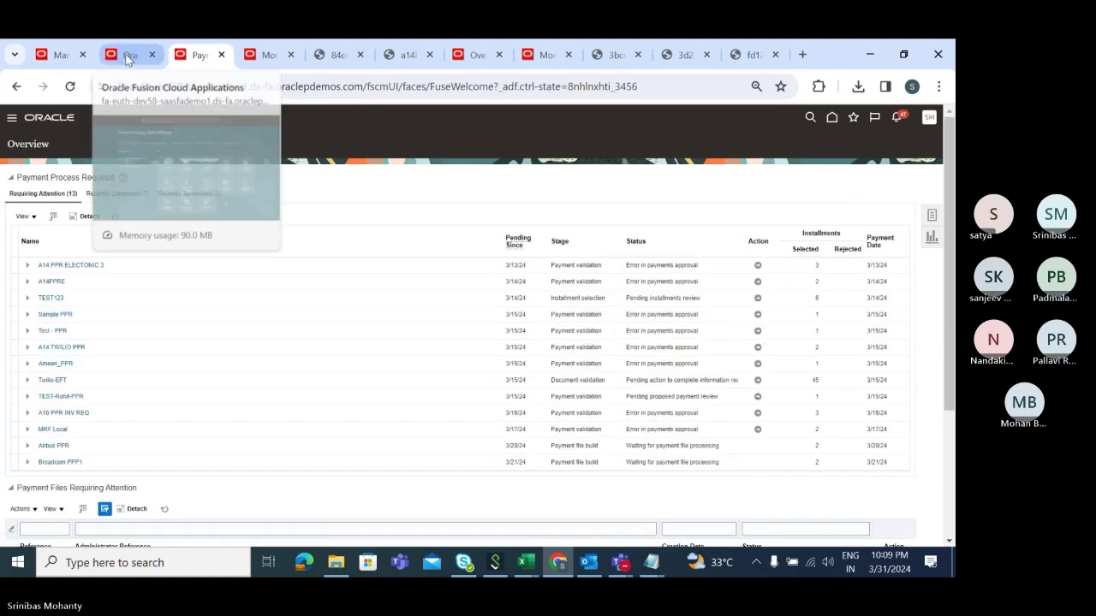
pyautogui.click(269, 56)
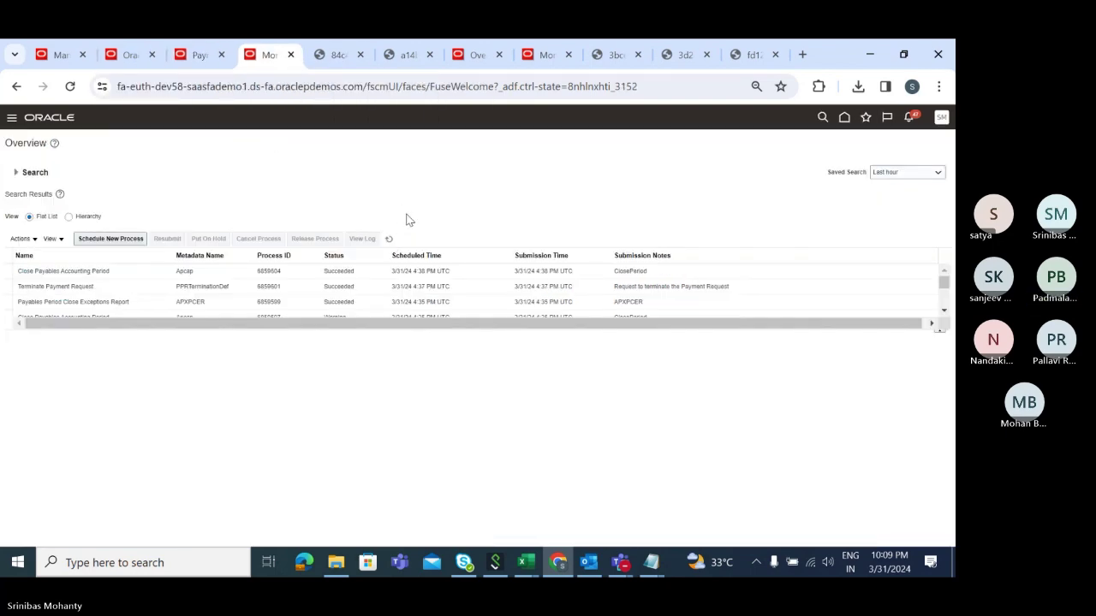
pyautogui.click(121, 57)
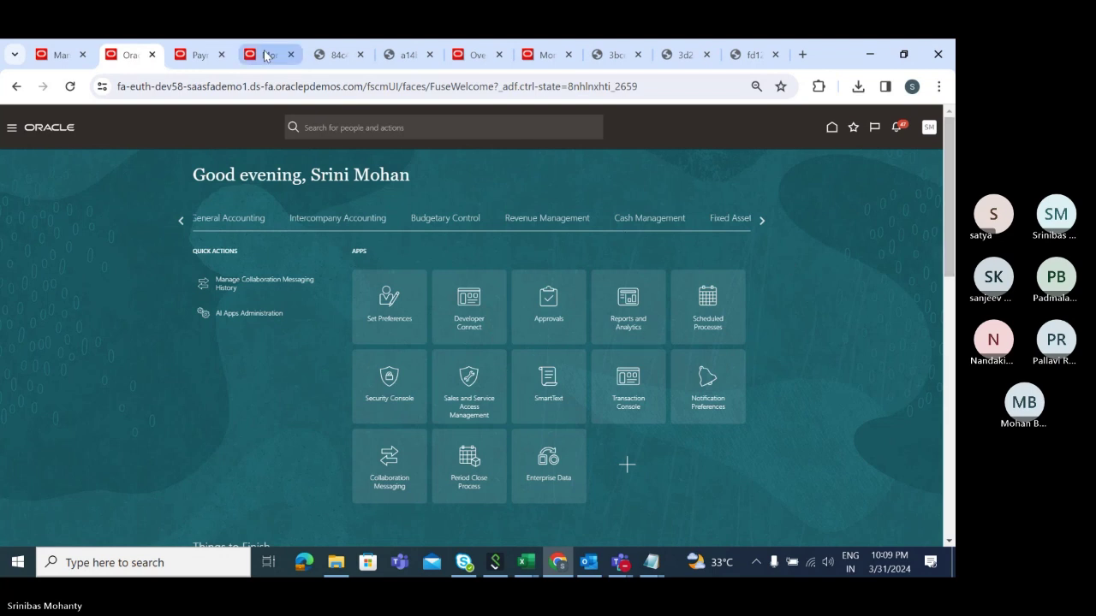
pyautogui.click(199, 55)
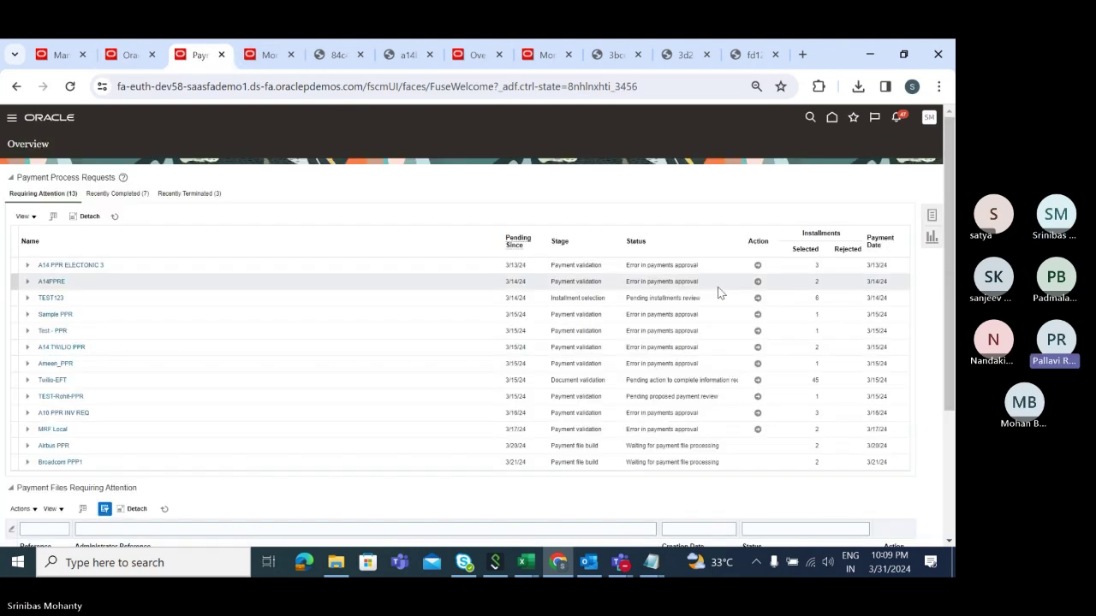
# - Find TATA Primary Ledger among the Payables accounting periods and check the Mar-24 status in its period statuses
pyautogui.click(58, 58)
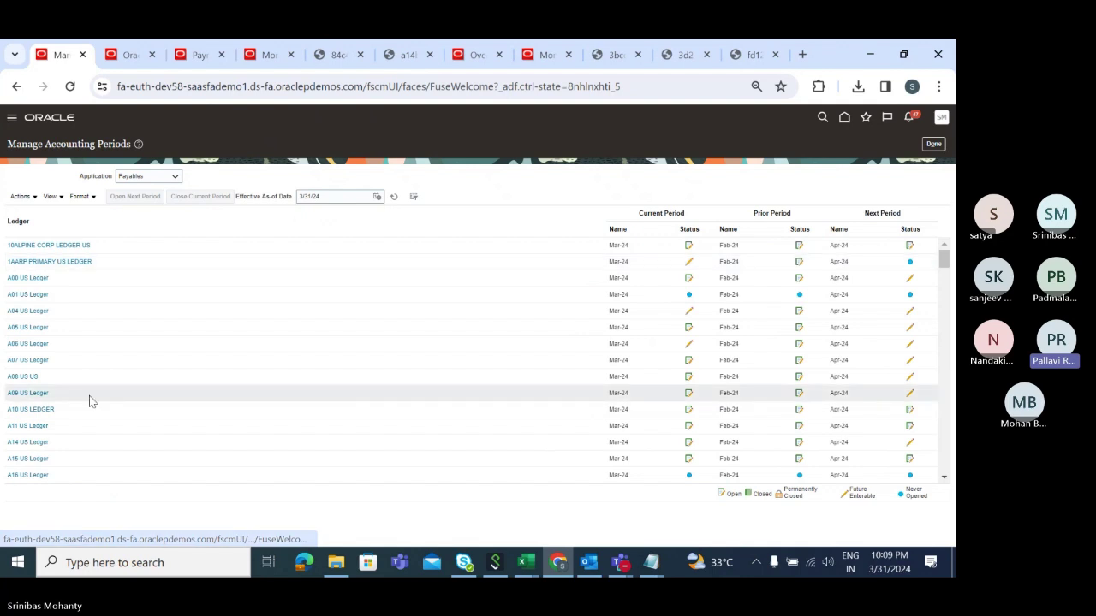
pyautogui.scroll(-3, 118, 368)
pyautogui.scroll(-15, 118, 368)
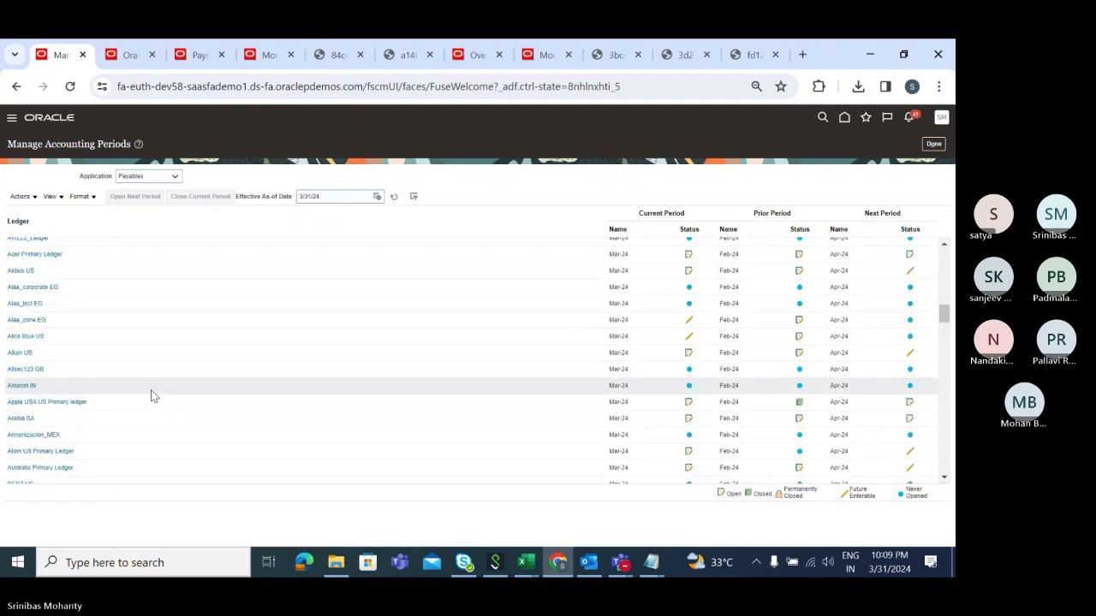
pyautogui.scroll(-5, 151, 390)
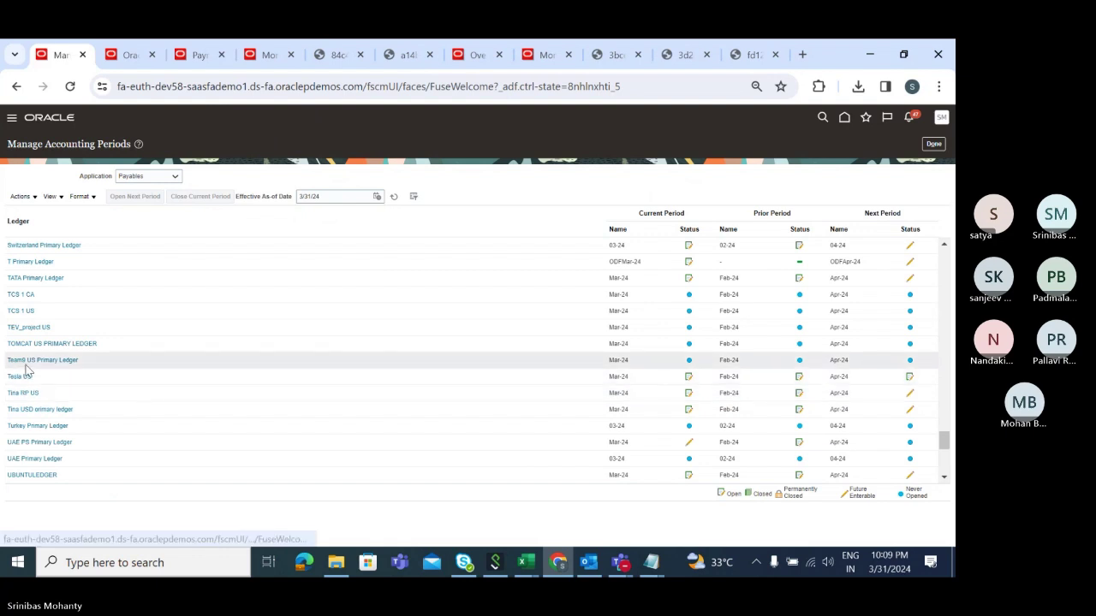
pyautogui.click(45, 279)
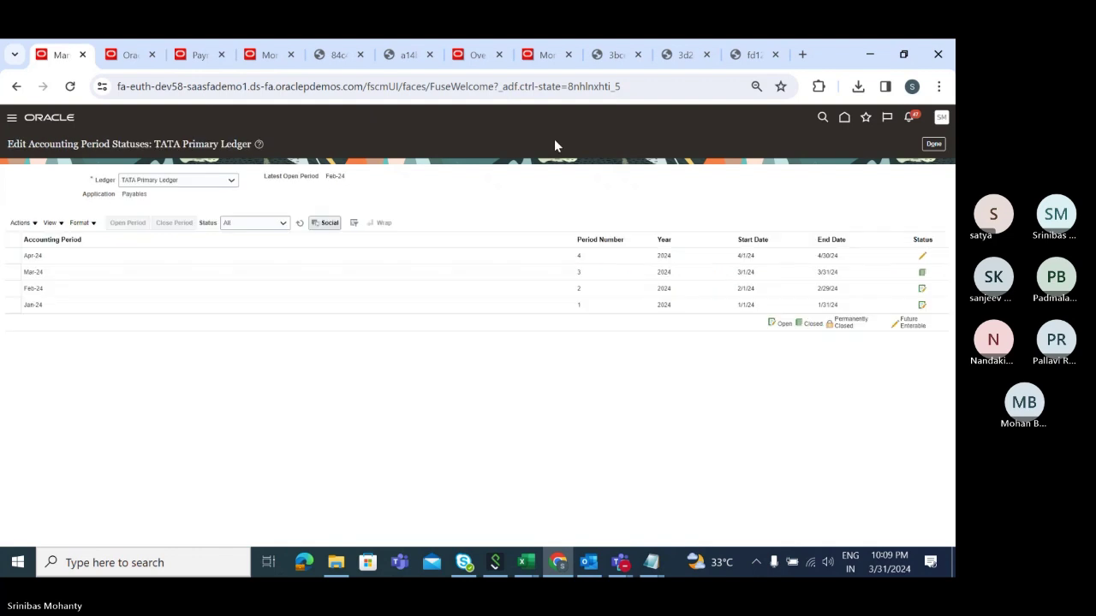
pyautogui.click(47, 272)
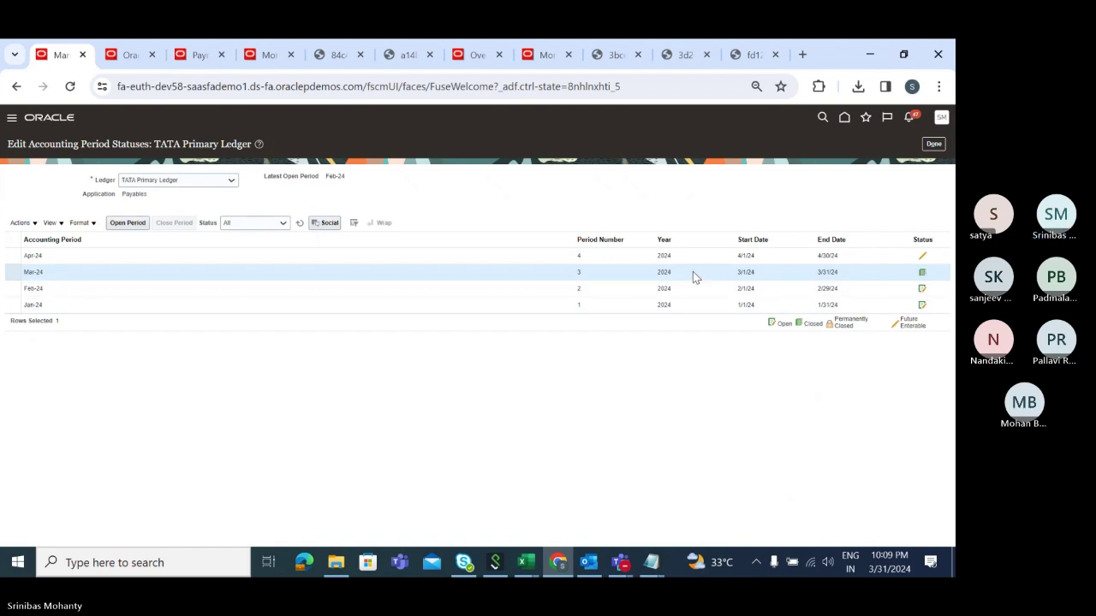
# - Submit the opening of the Apr-24 Payables period for TATA Primary Ledger and leave its period statuses
pyautogui.click(86, 255)
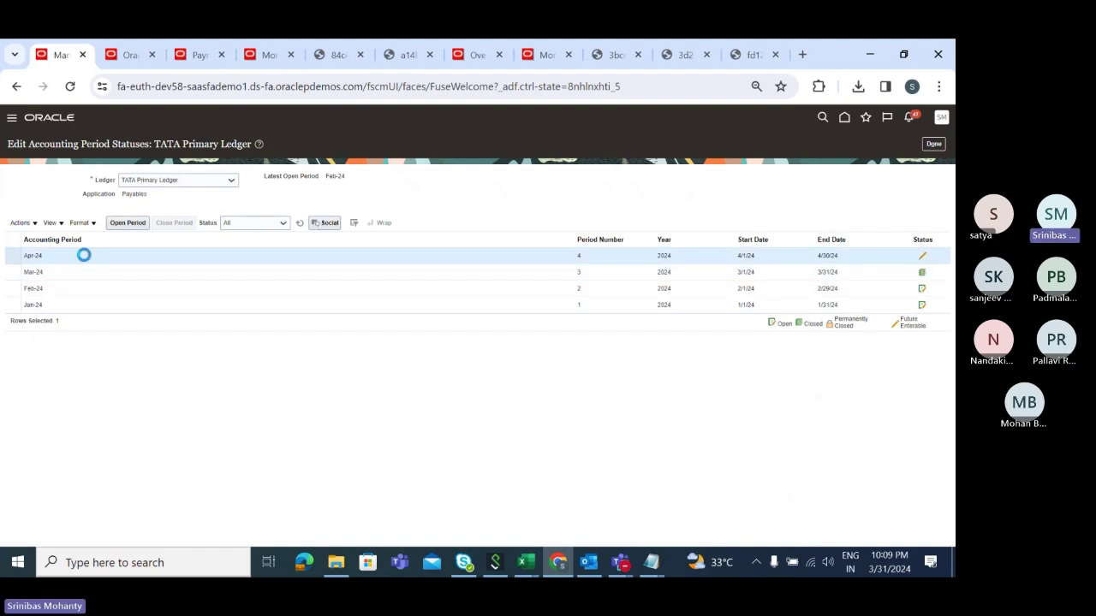
pyautogui.click(130, 224)
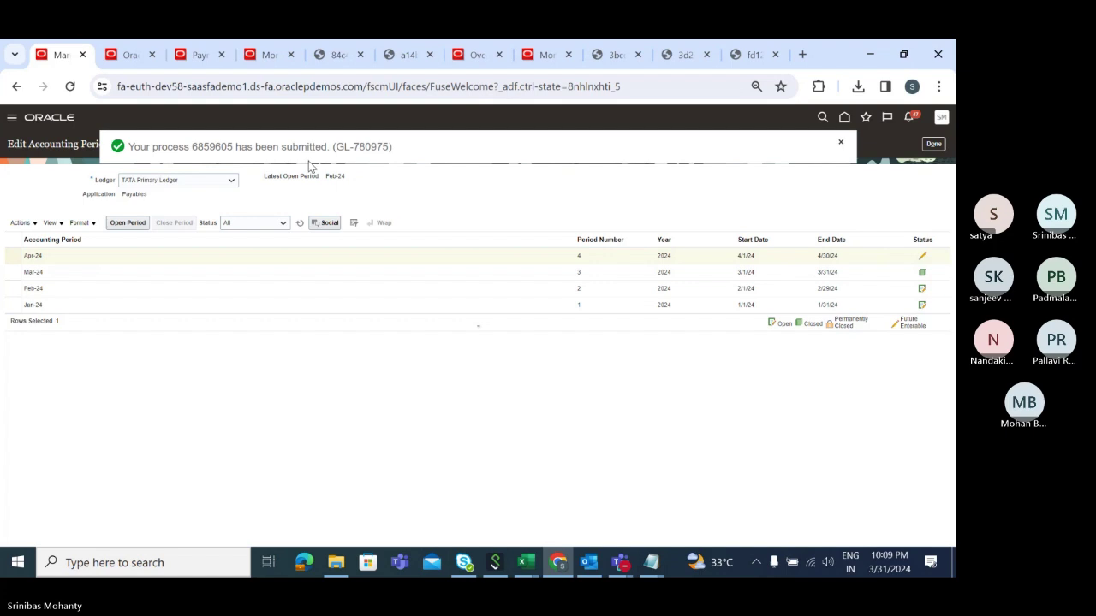
pyautogui.click(840, 143)
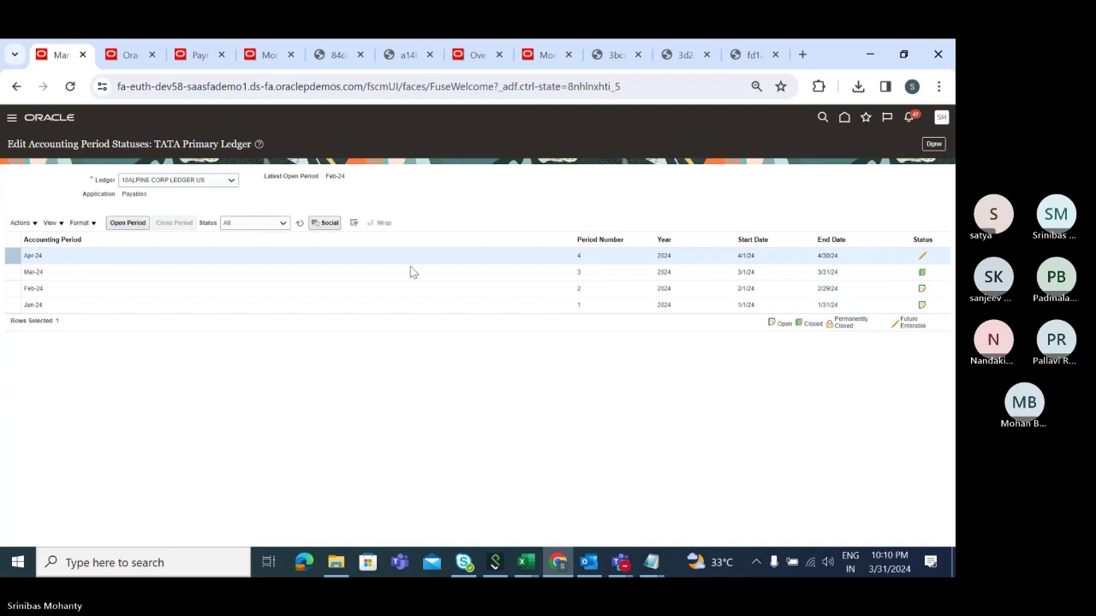
pyautogui.click(932, 143)
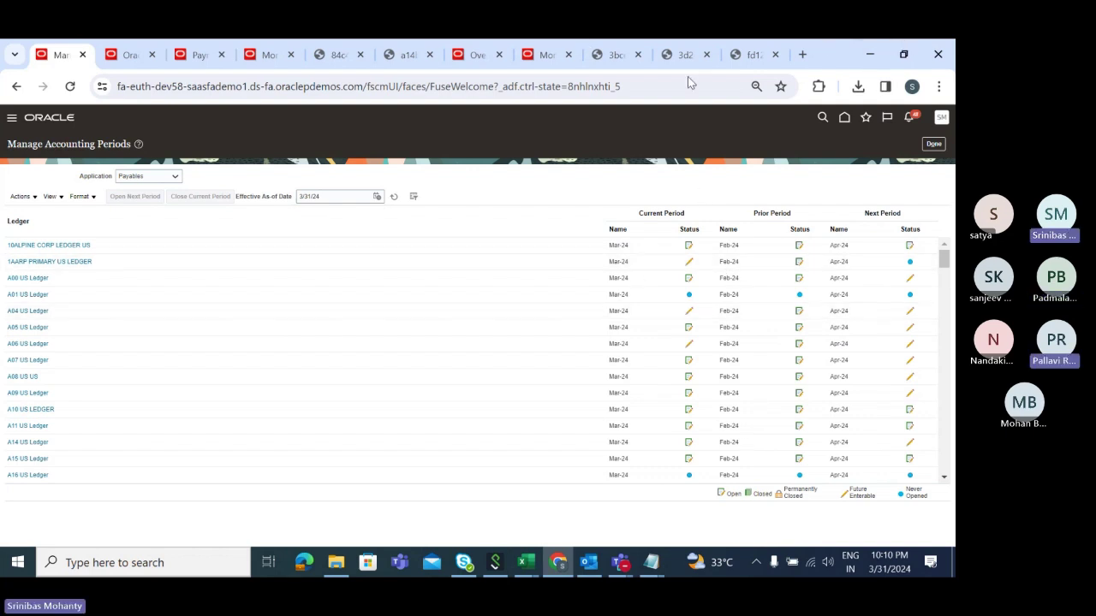
pyautogui.click(661, 63)
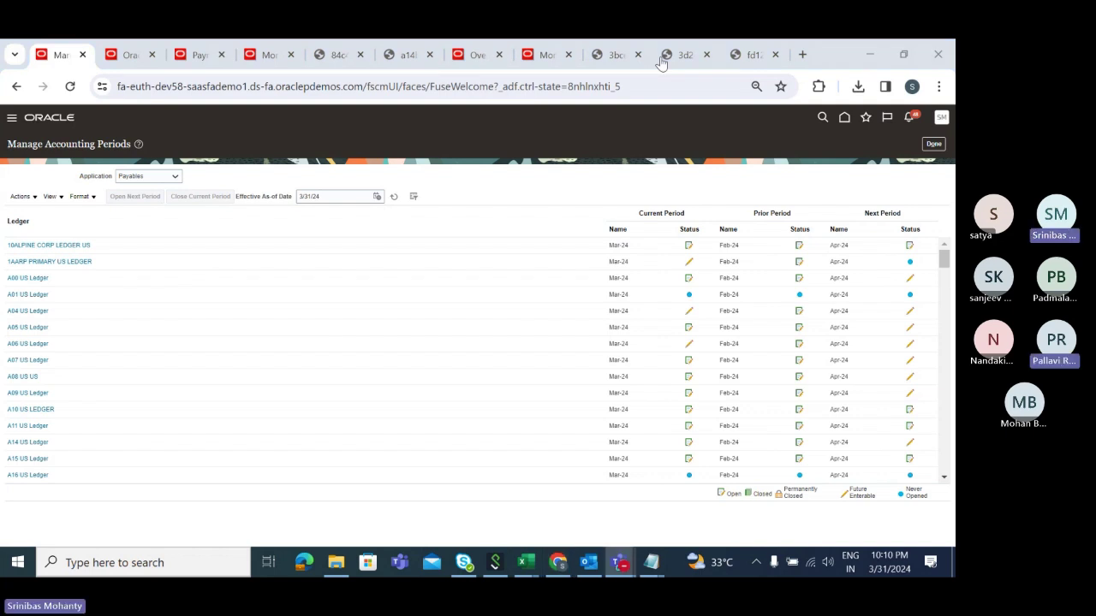